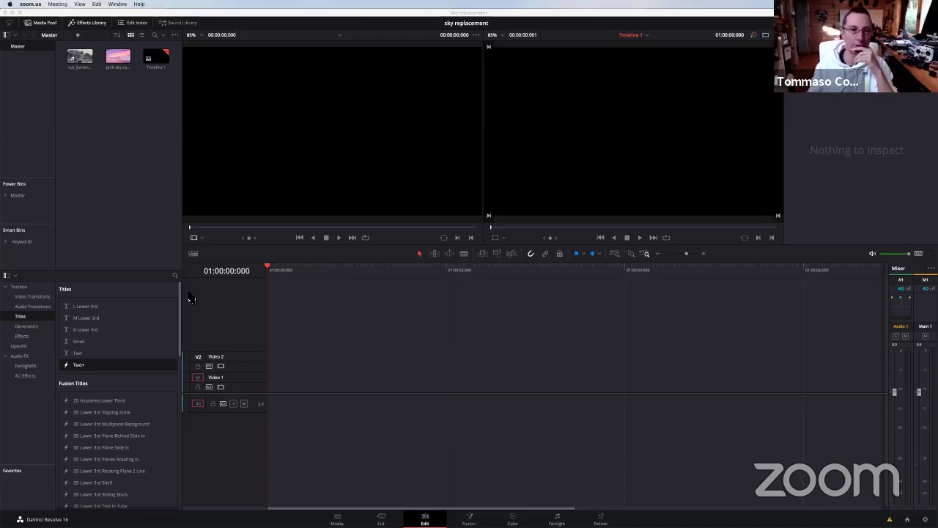
- Load cut_bartender.mov from the Media Pool into the Source viewer
left_click(329, 332)
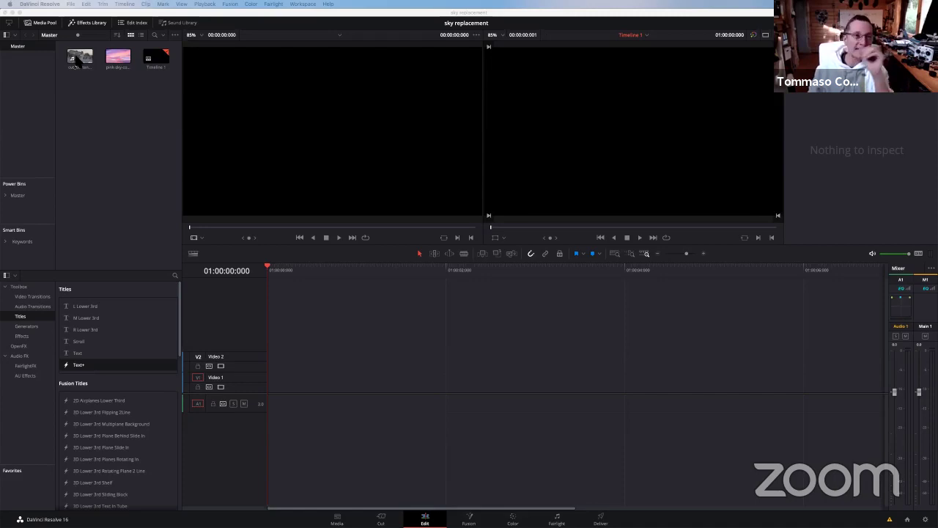
left_click(76, 65)
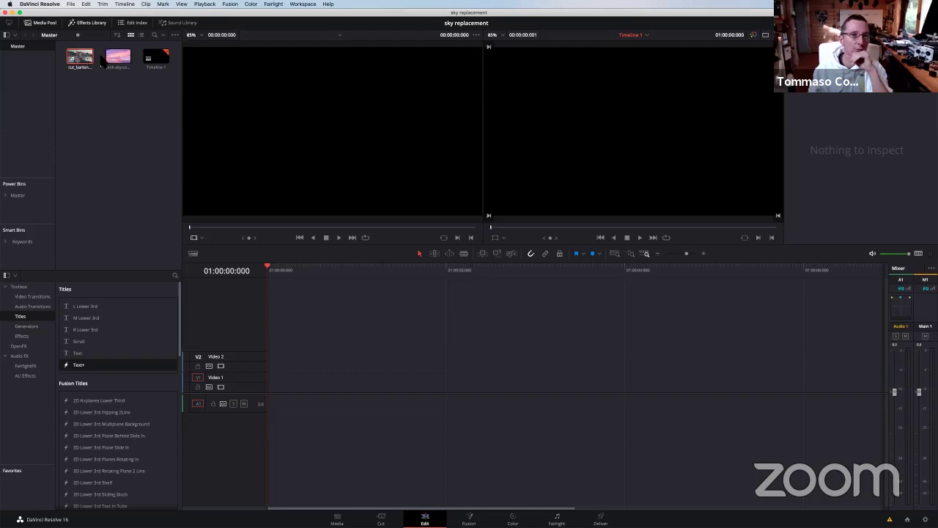
left_click(117, 61)
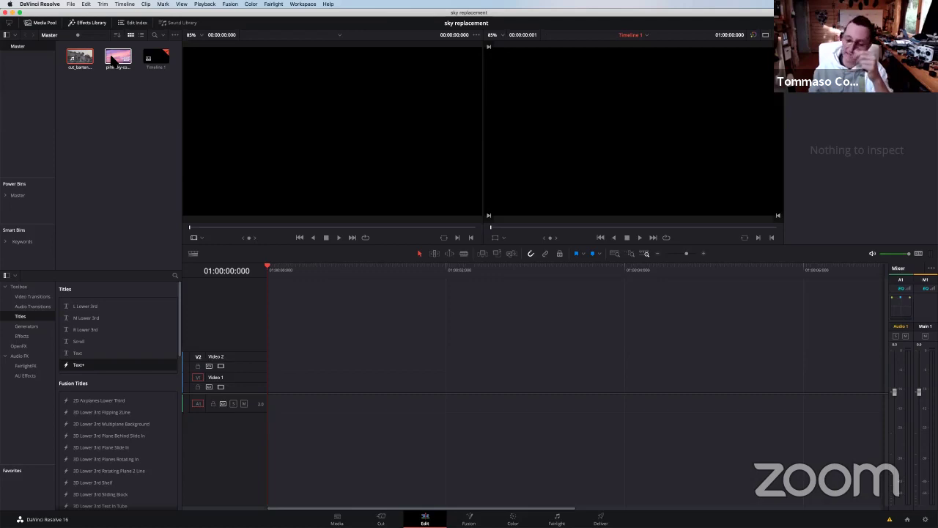
left_click(81, 59)
double_click(81, 59)
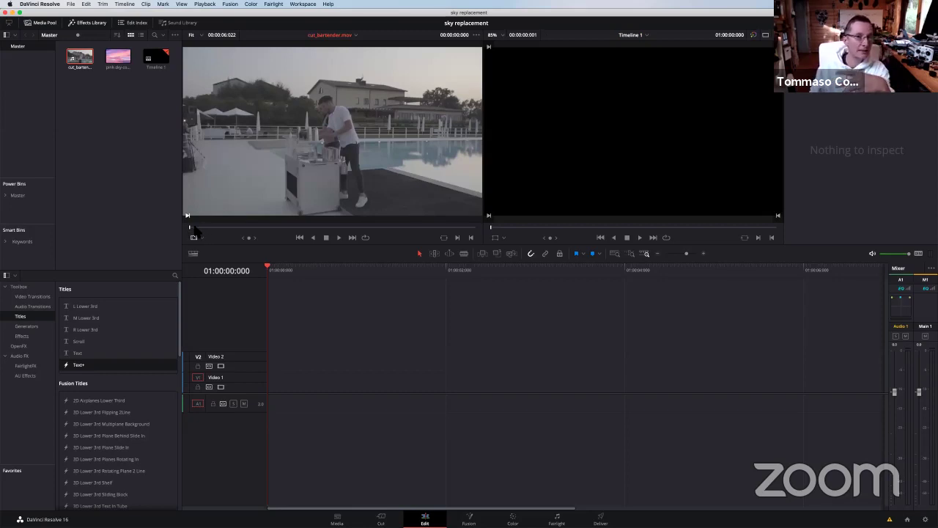
- Scrub and play the bartender clip with J and L, muting the timeline audio
left_click_drag(194, 230, 205, 230)
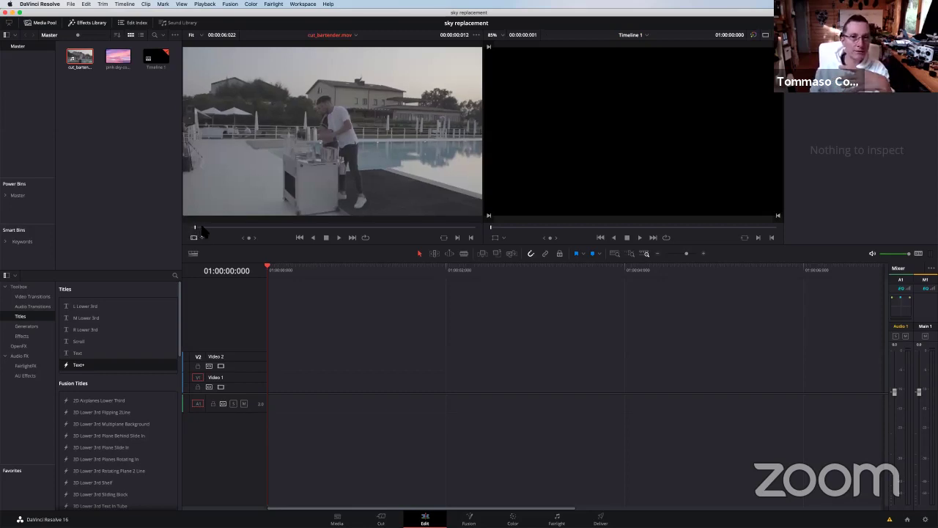
left_click(872, 254)
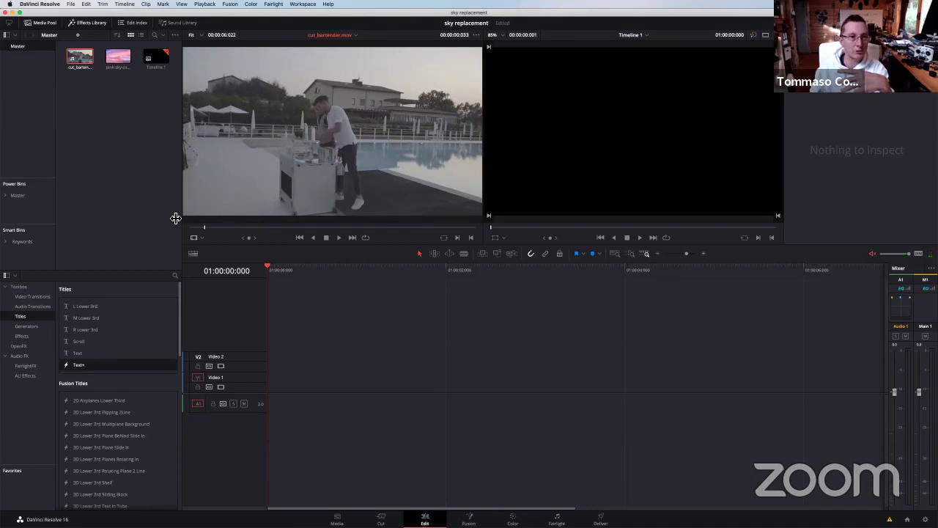
left_click_drag(208, 227, 269, 227)
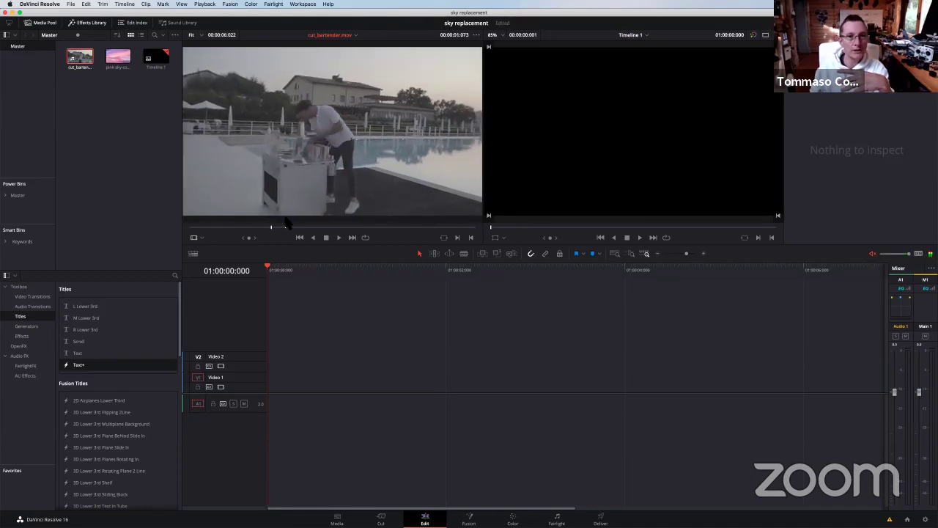
left_click(359, 225)
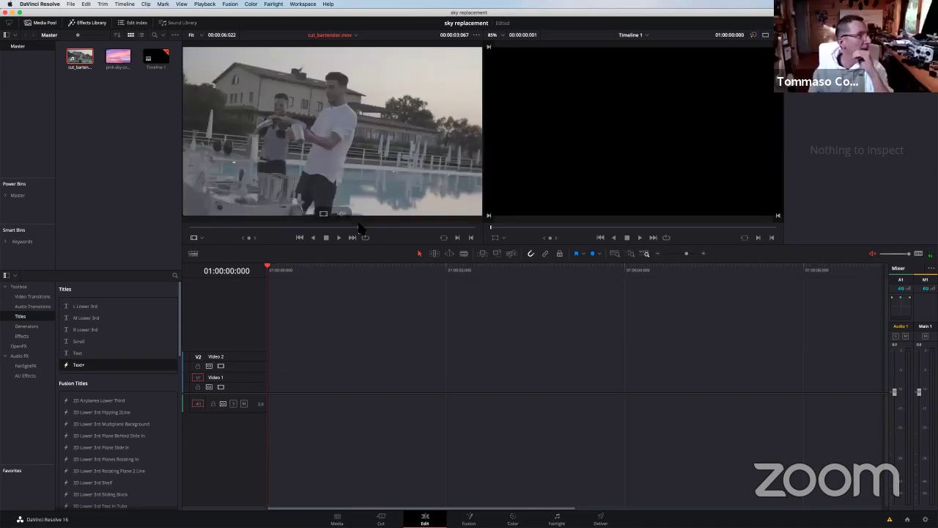
left_click(199, 227)
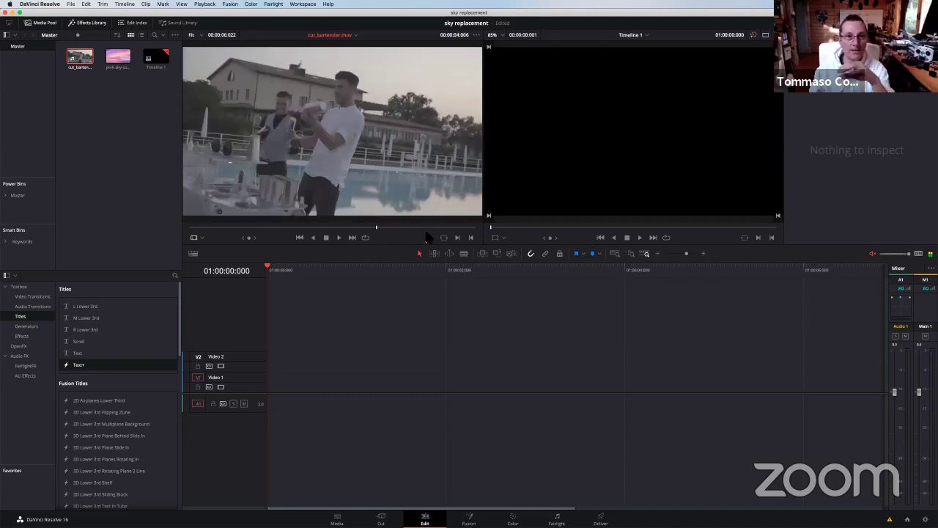
key("j")
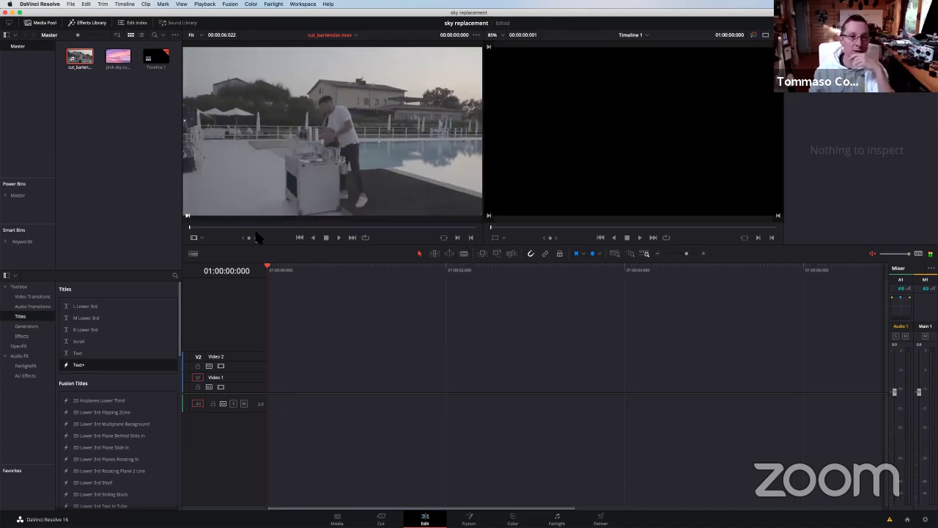
key("l")
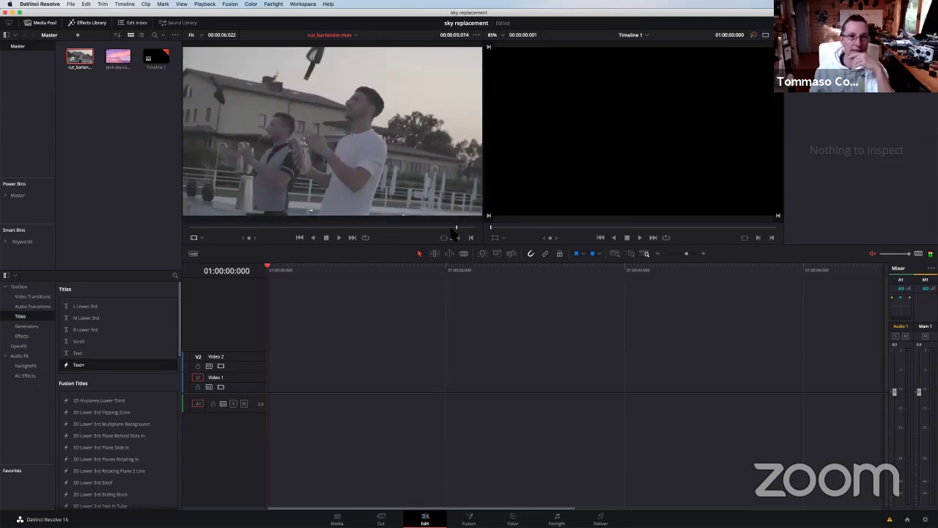
left_click_drag(394, 228, 206, 227)
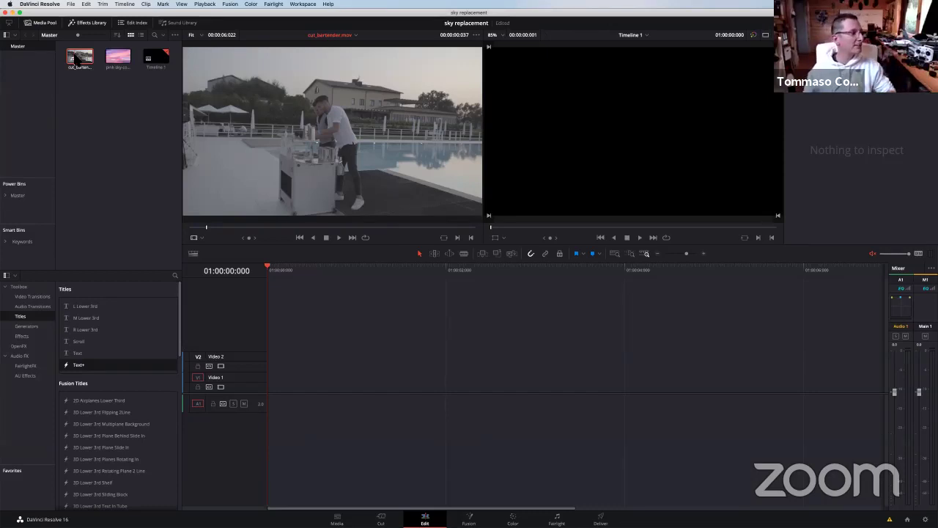
left_click(76, 58)
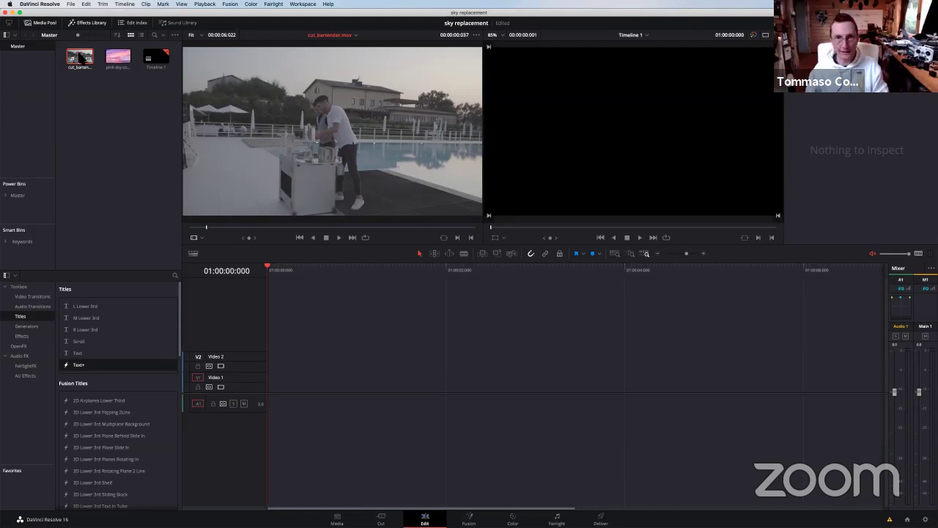
- Drop cut_bartender.mov onto Timeline 1 and switch to single-viewer mode
mouse_move(80, 57)
left_mouse_down()
mouse_move(88, 84)
mouse_move(376, 366)
mouse_move(273, 389)
left_mouse_up()
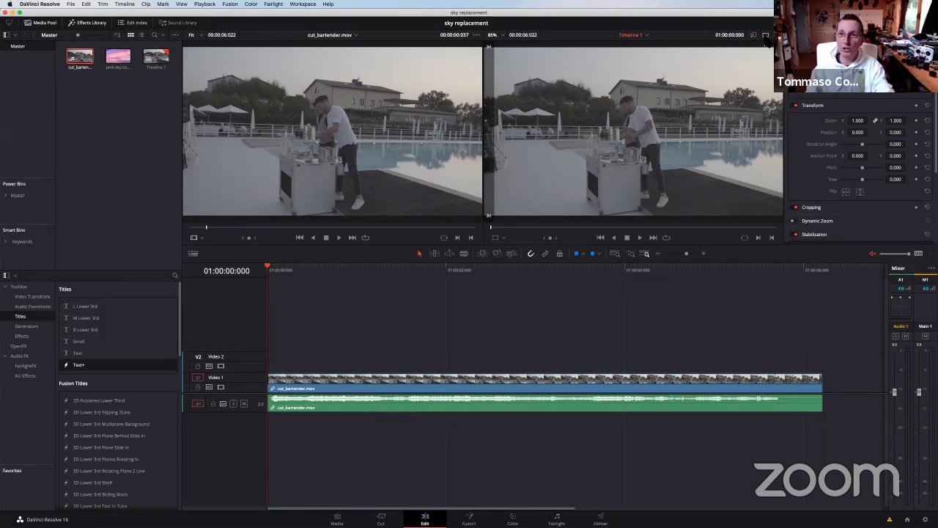
left_click(766, 35)
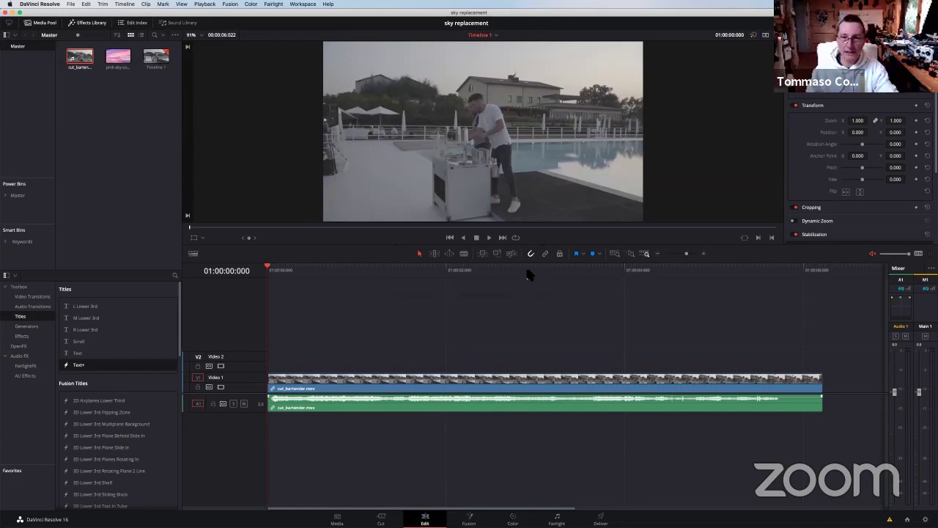
- Delete only the A1 audio of cut_bartender.mov, keeping its video on V1
left_click(416, 410)
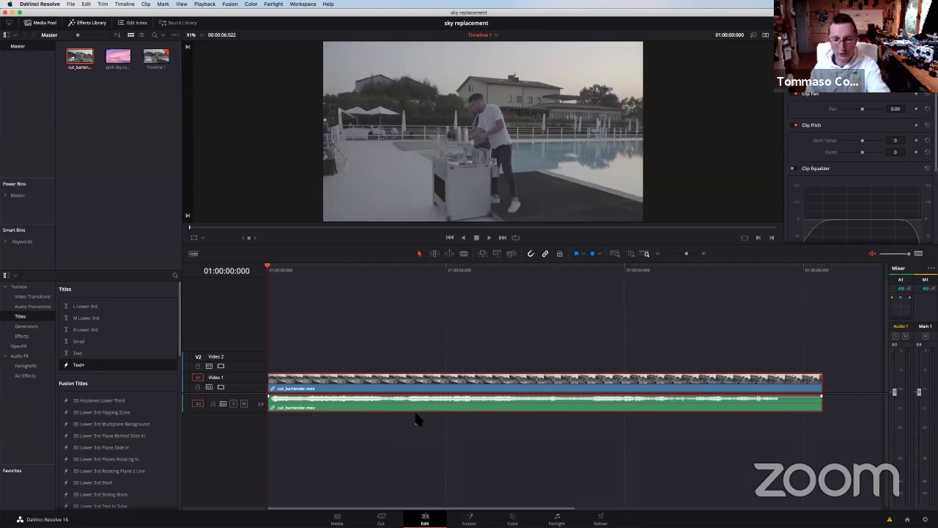
key("BackSpace")
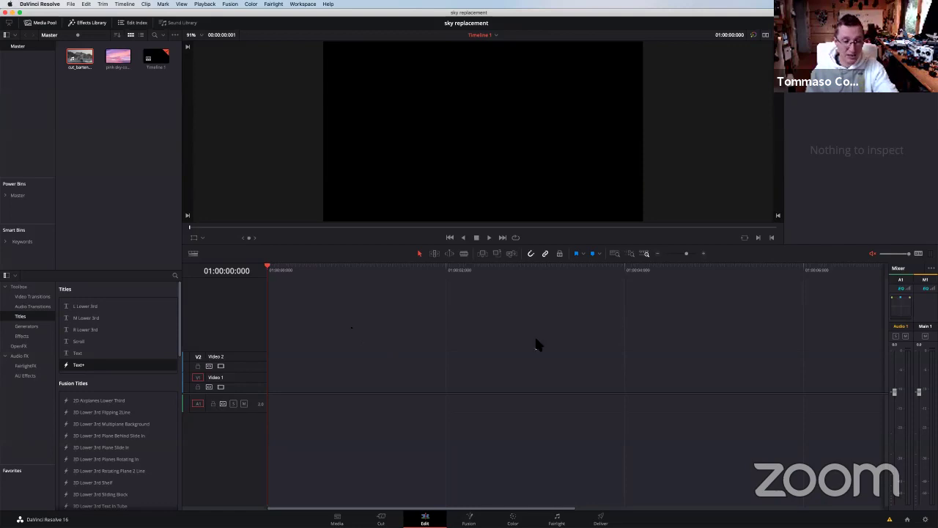
key("super+z")
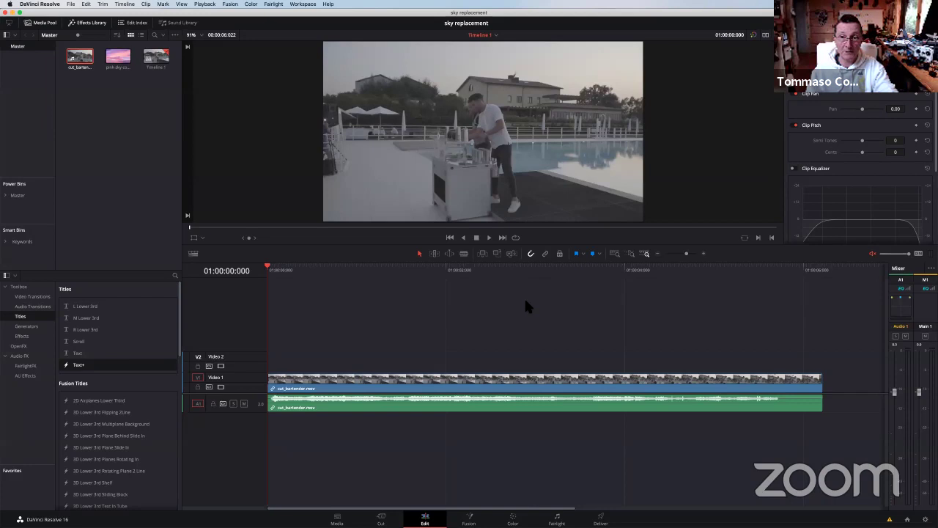
left_click(458, 407)
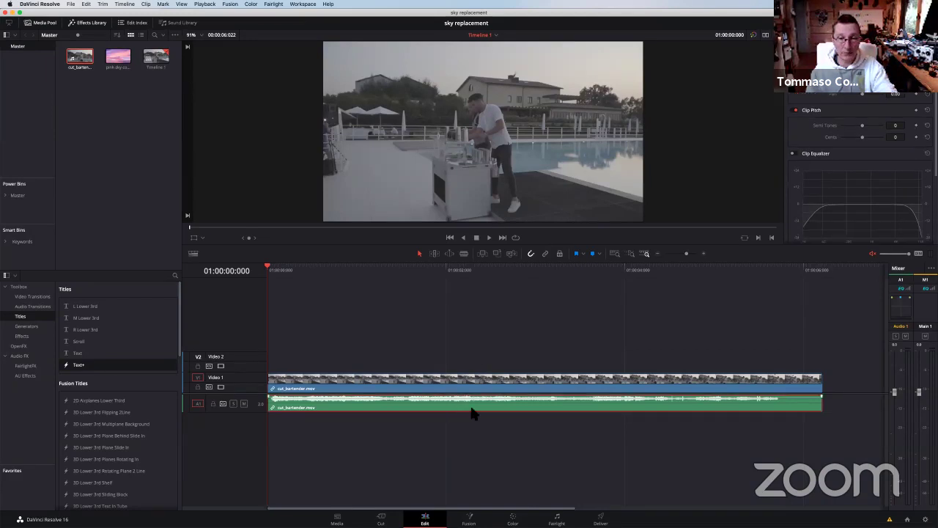
left_click_drag(471, 407, 453, 397)
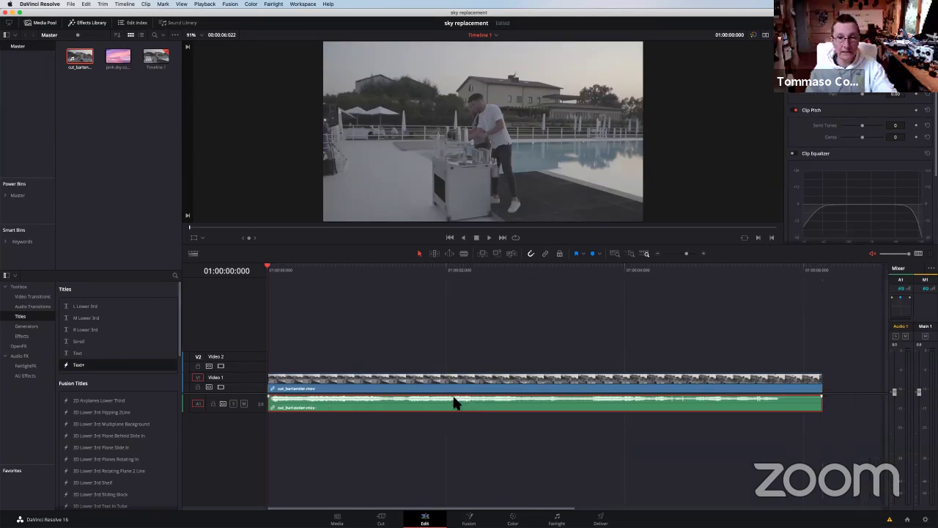
key("BackSpace")
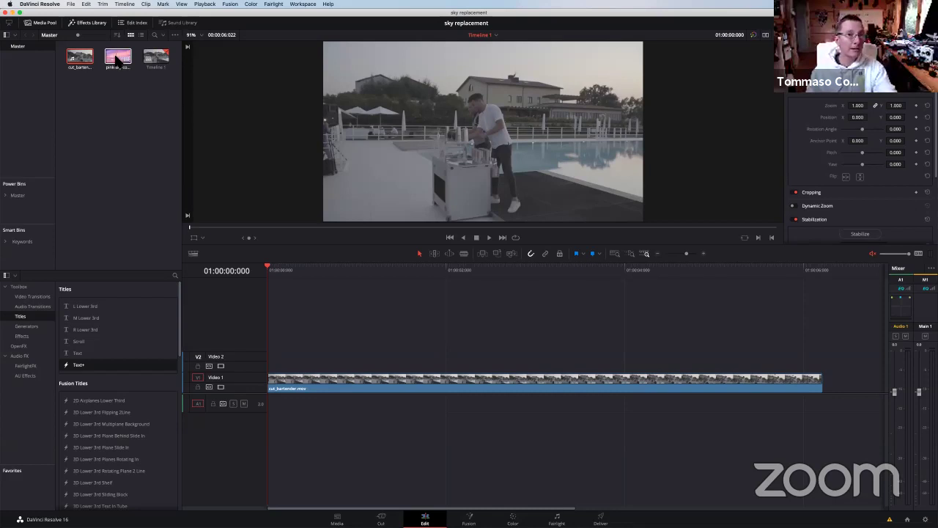
- Preview pink-sky-cover.jpg in the Source viewer
left_click(121, 64)
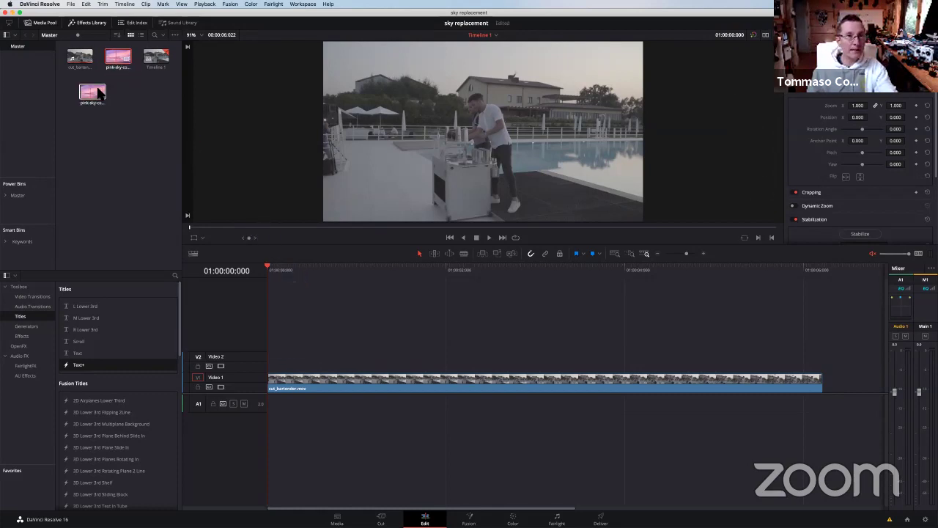
left_click_drag(125, 70, 120, 64)
left_click(119, 65)
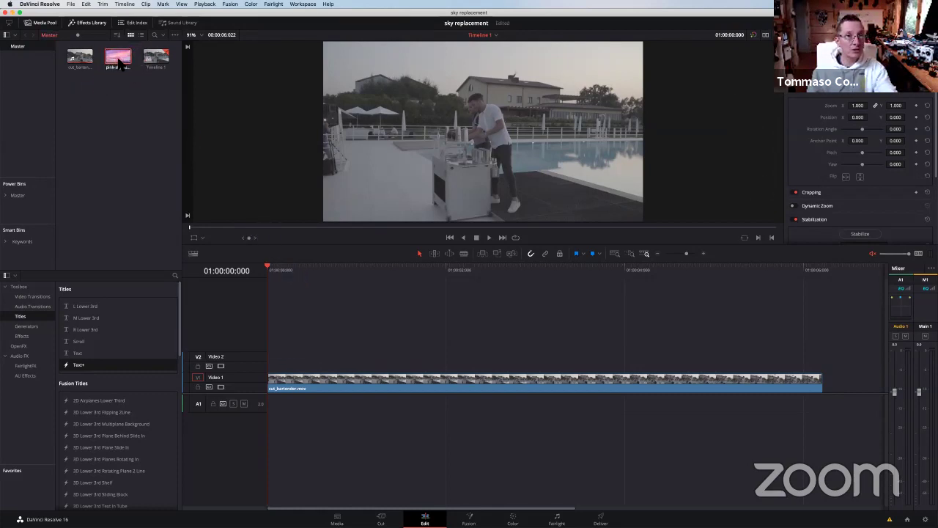
double_click(119, 64)
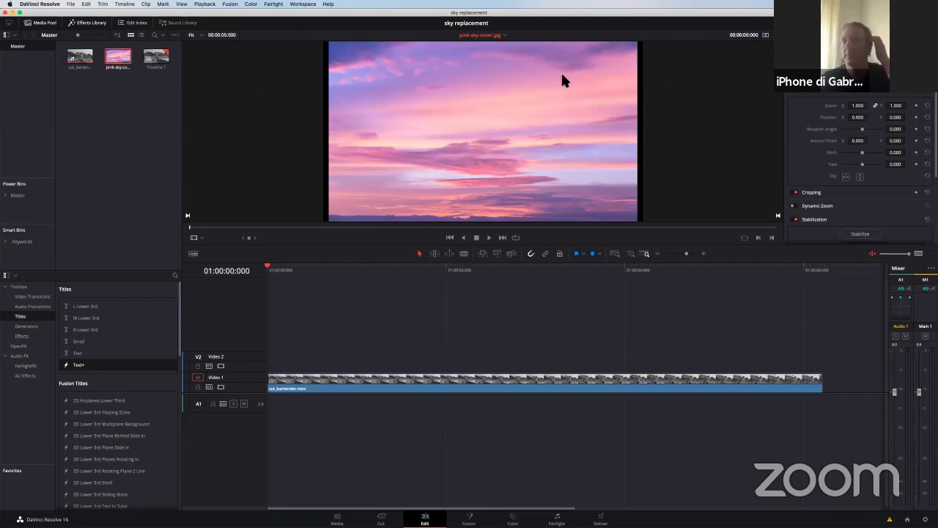
left_click(228, 227)
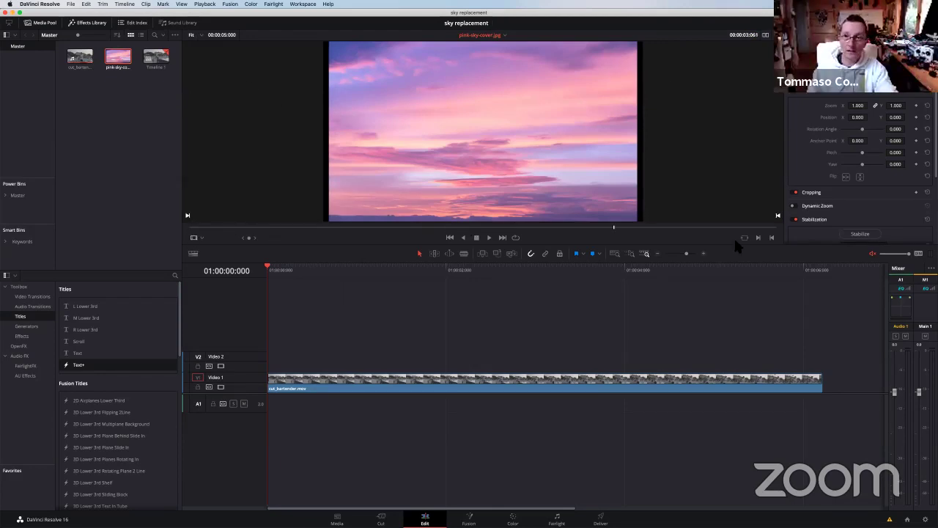
left_click(545, 227)
left_click(276, 227)
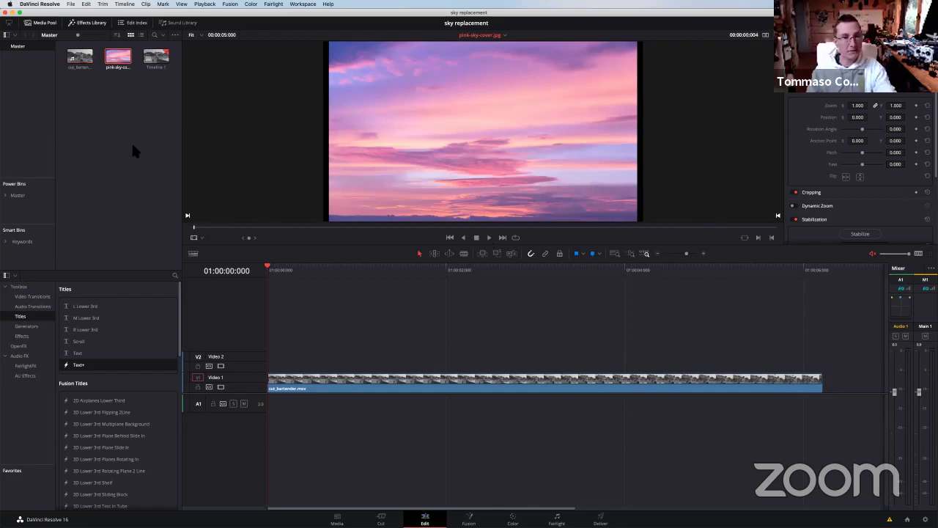
- Place pink-sky-cover.jpg at the start of Video 2, above the bartender clip
left_click_drag(118, 59, 316, 325)
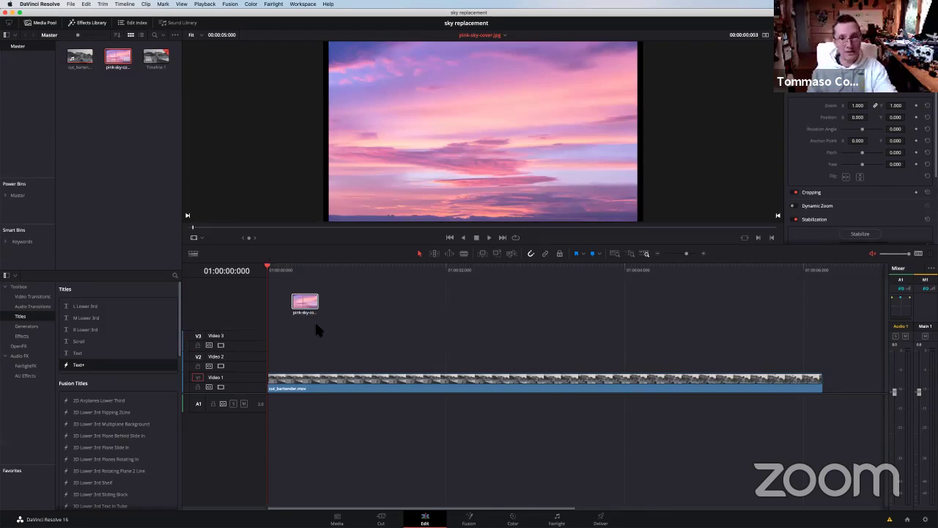
left_click_drag(316, 330, 269, 357)
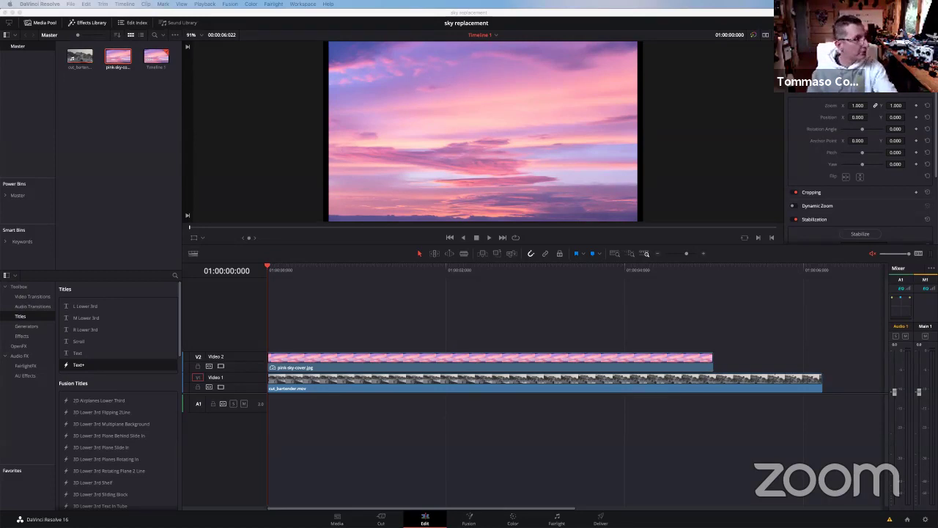
key("ctrl+Up")
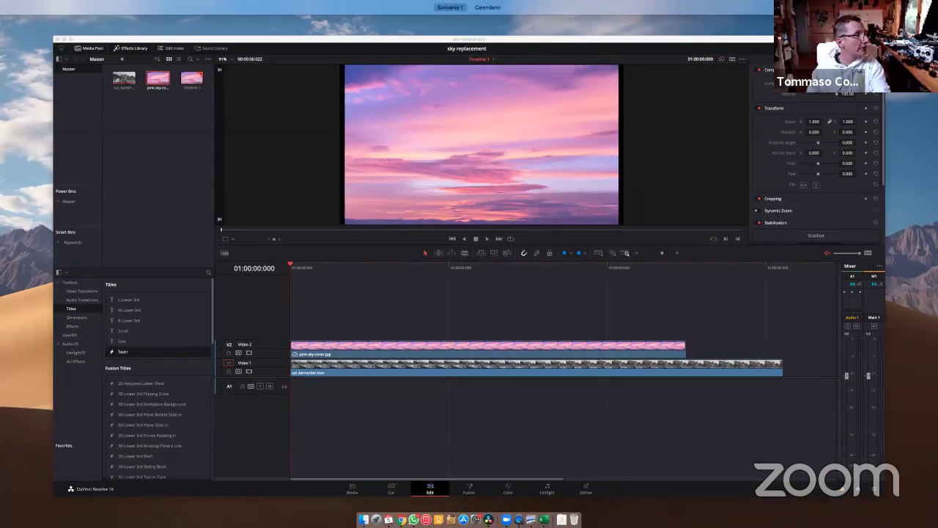
key("ctrl+Up")
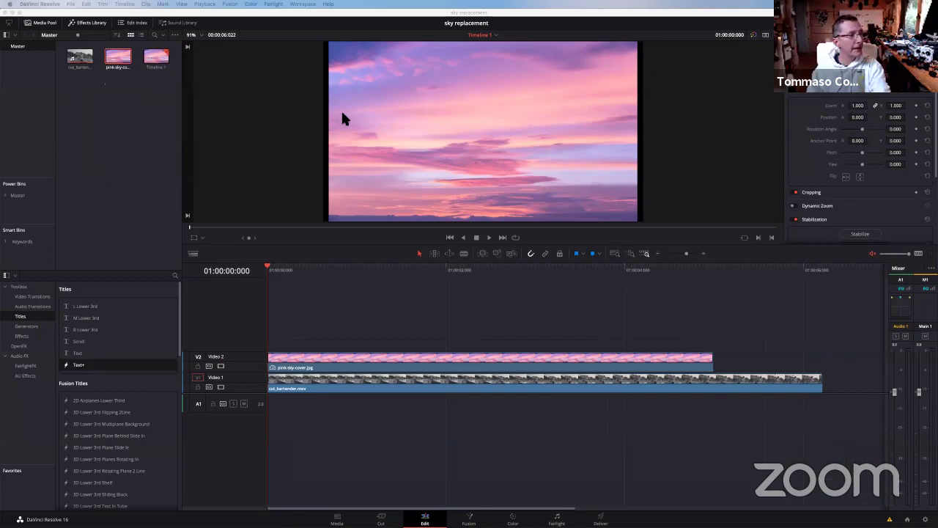
left_click(505, 361)
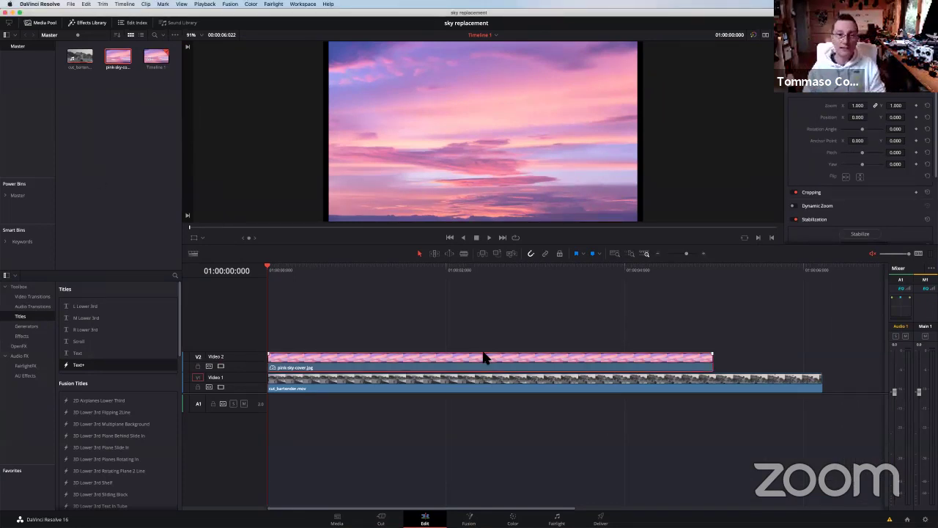
left_click(347, 332)
- Scrub the playhead to about 01:00:05:00, just past the end of the V2 sky clip
left_click_drag(329, 270, 501, 269)
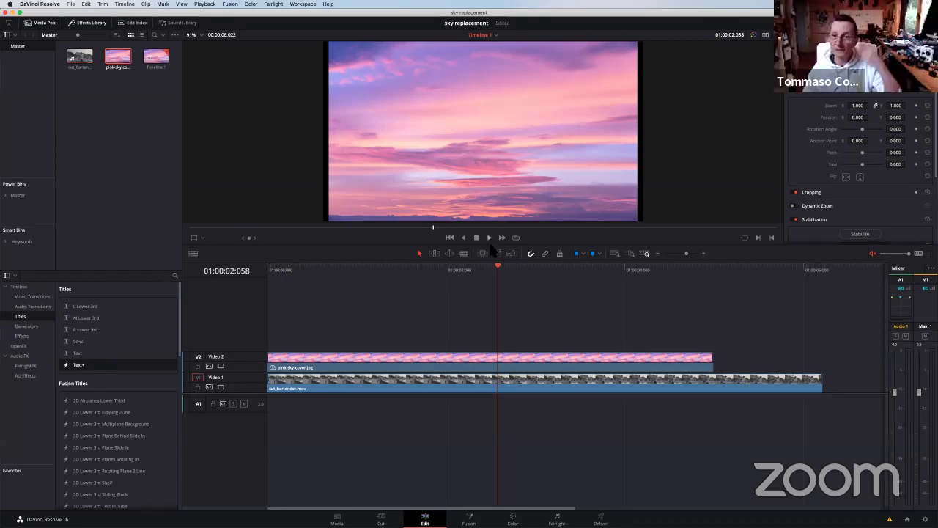
mouse_move(409, 269)
left_mouse_down()
mouse_move(647, 278)
mouse_move(709, 363)
left_mouse_up()
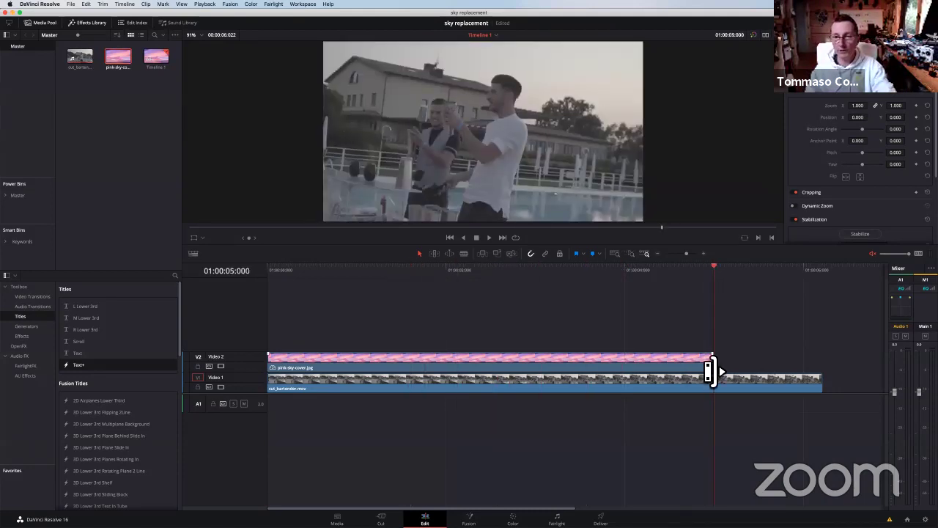
left_click(712, 376)
- Extend pink-sky-cover.jpg flush with the bartender clip's end, then disable it with D
left_click(671, 365)
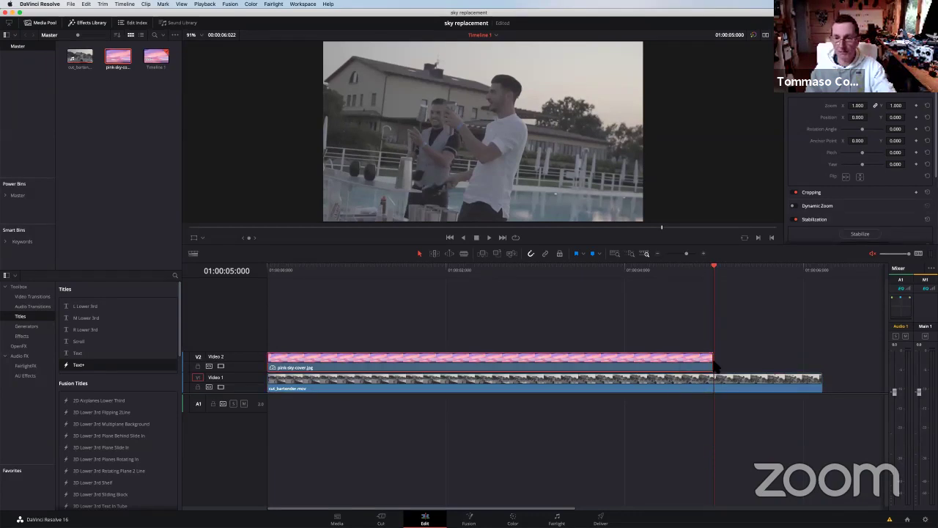
left_click_drag(715, 366, 822, 365)
left_click(445, 364)
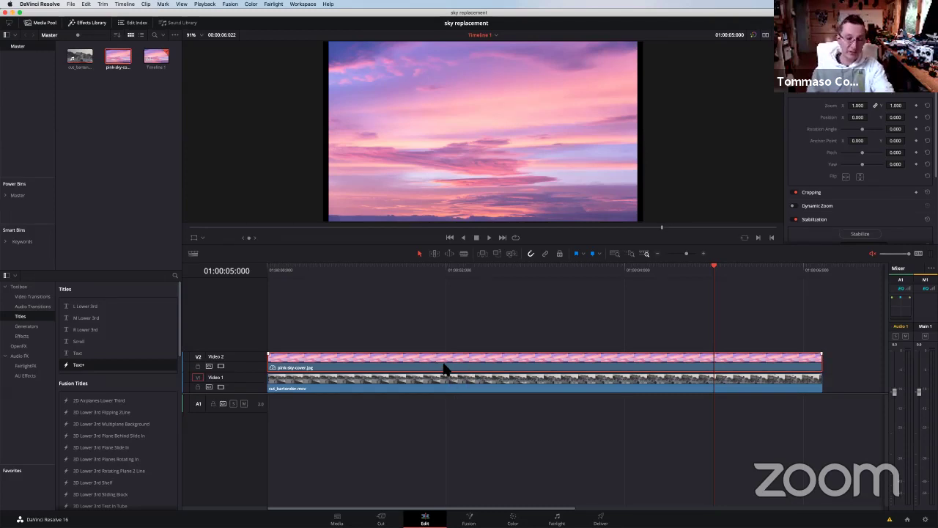
left_click(444, 366)
key("d")
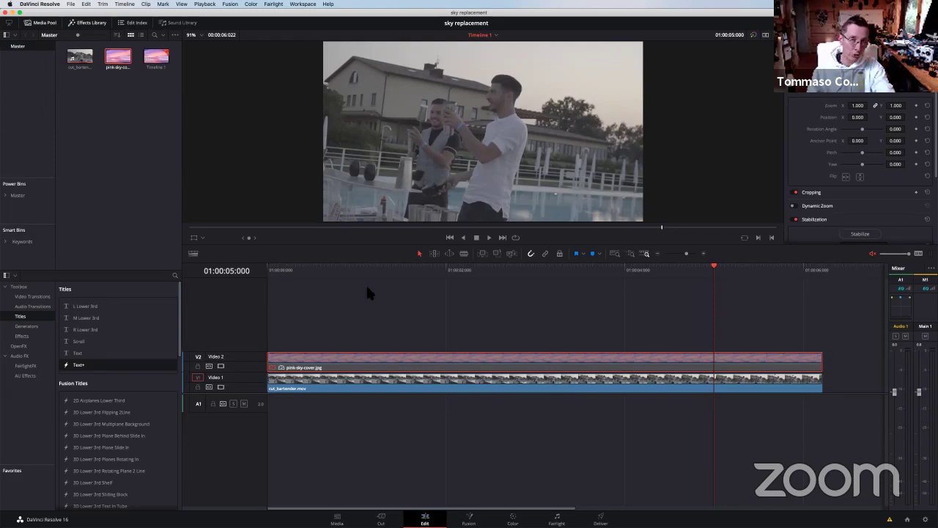
- Play Timeline 1 from the start to review the poolside footage, then select the V1 clip
left_click_drag(352, 277, 269, 272)
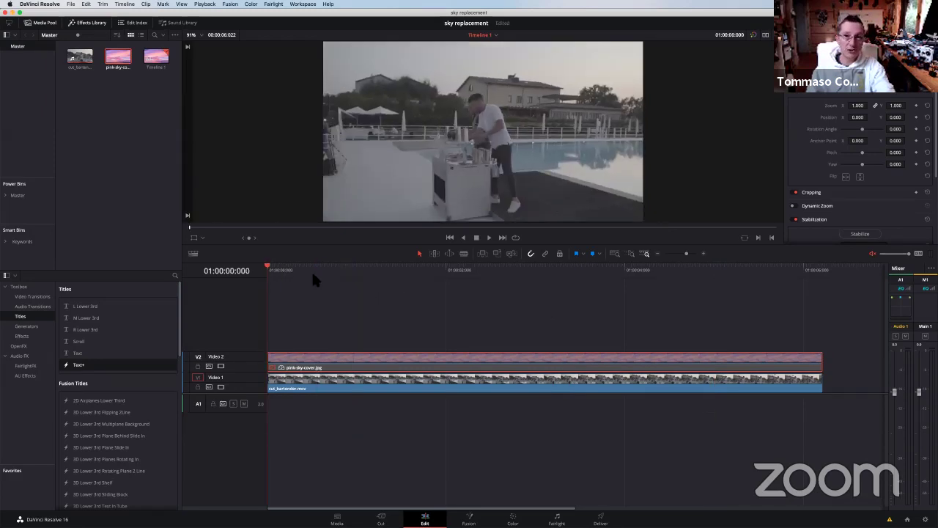
key("space")
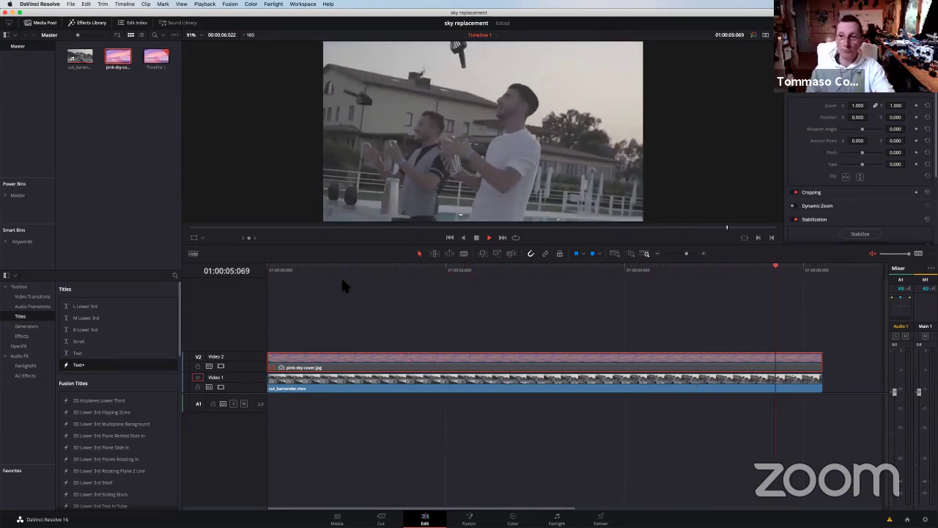
left_click_drag(300, 264, 269, 269)
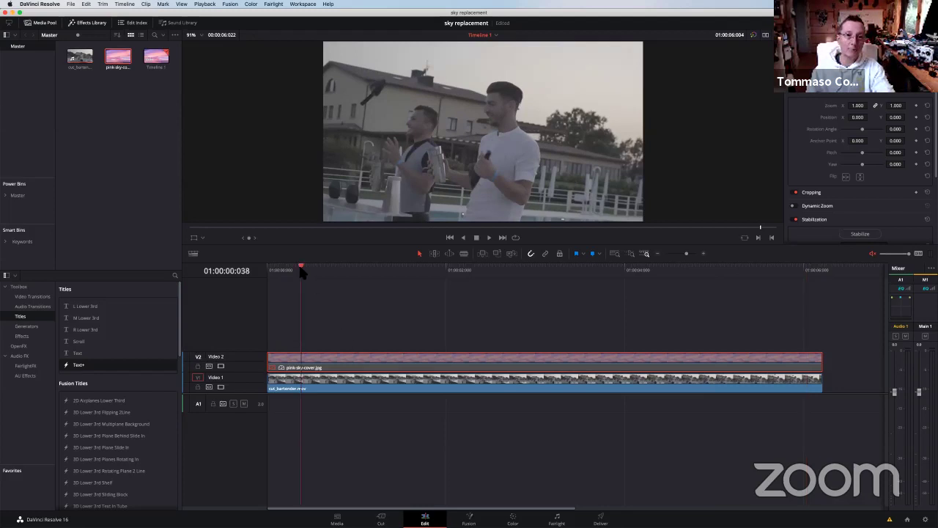
left_click(363, 386)
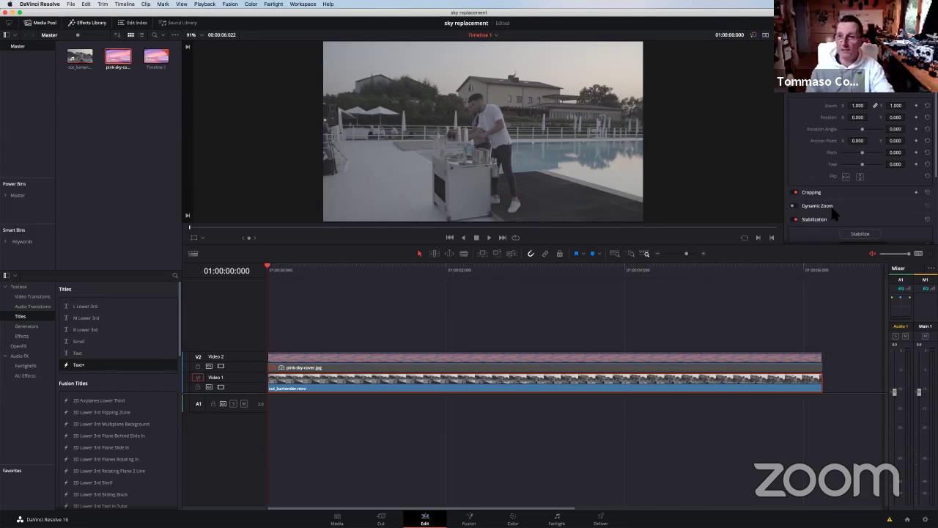
- Run Inspector Stabilization on the V1 bartender clip in Perspective mode with Zoom
left_click(855, 217)
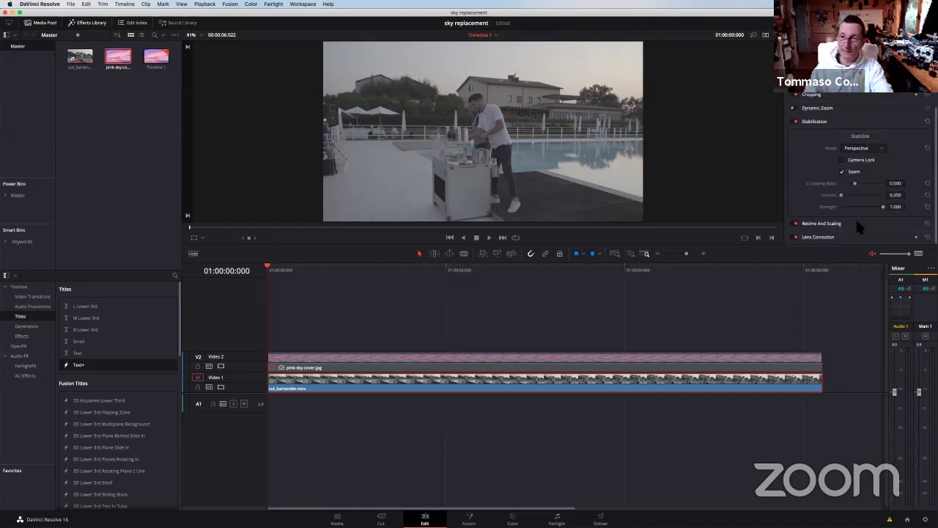
left_click(855, 217)
left_click(827, 218)
left_click(823, 218)
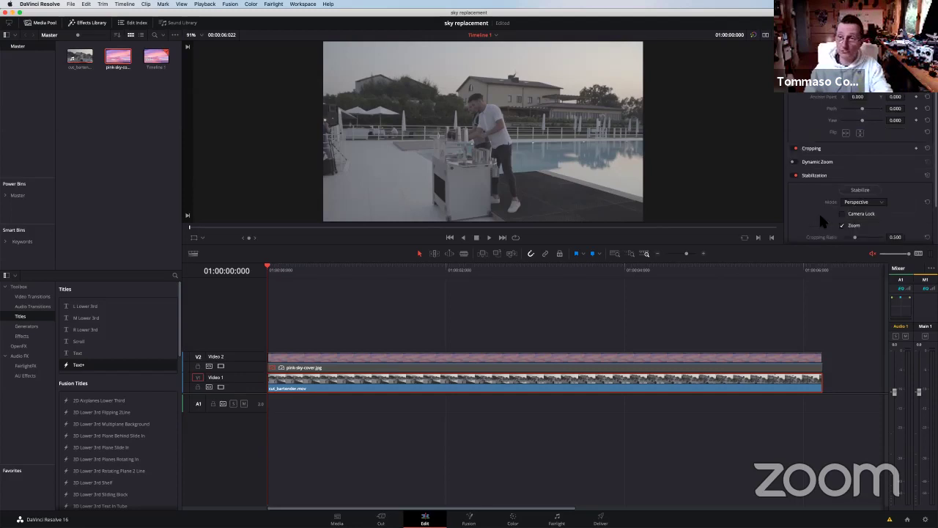
left_click(821, 220)
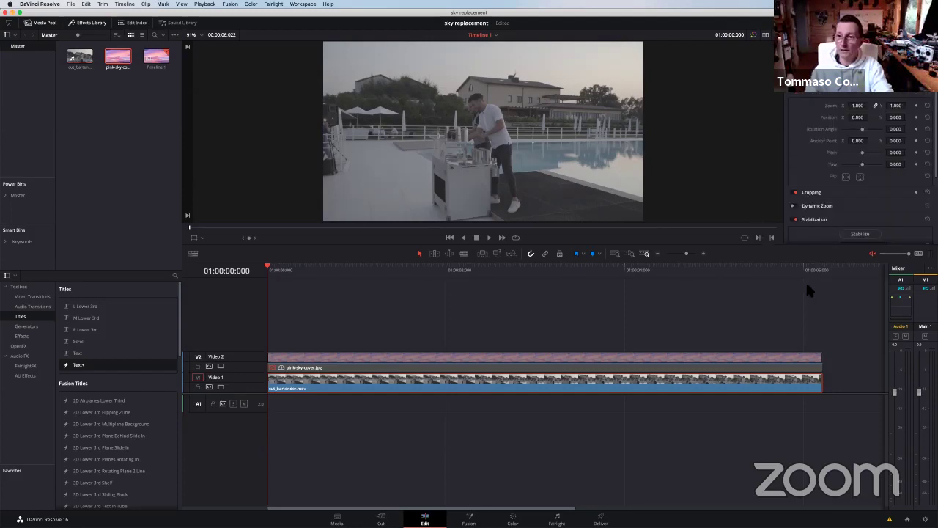
scroll(806, 227, "down", 3)
scroll(812, 225, "up", 3)
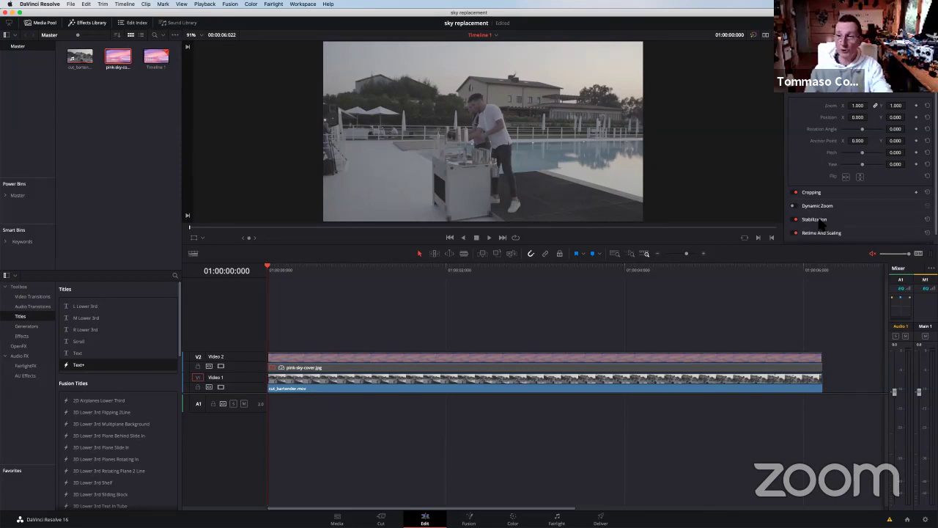
scroll(822, 228, "down", 3)
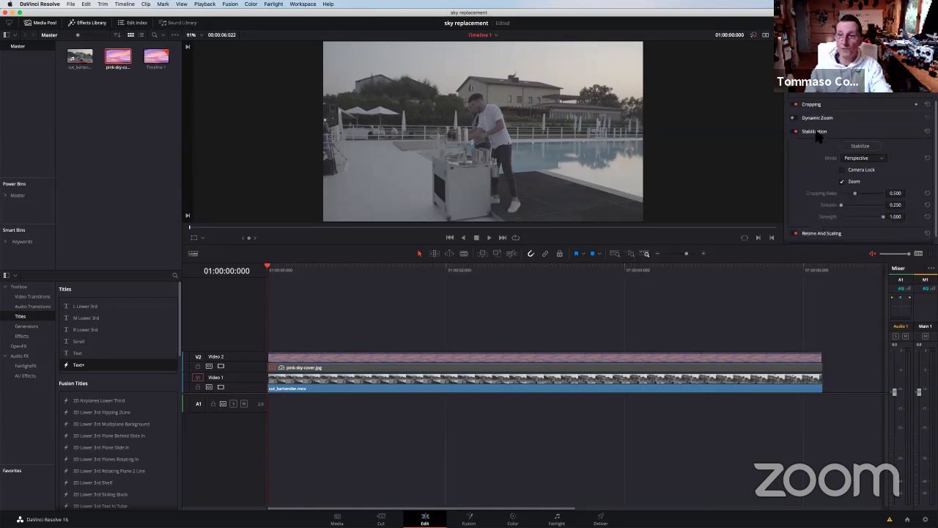
left_click(817, 131)
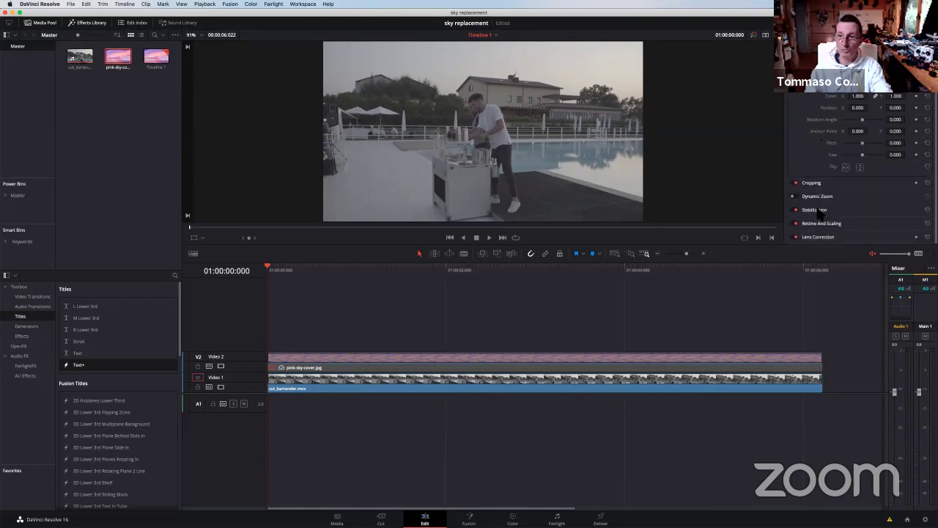
left_click(815, 210)
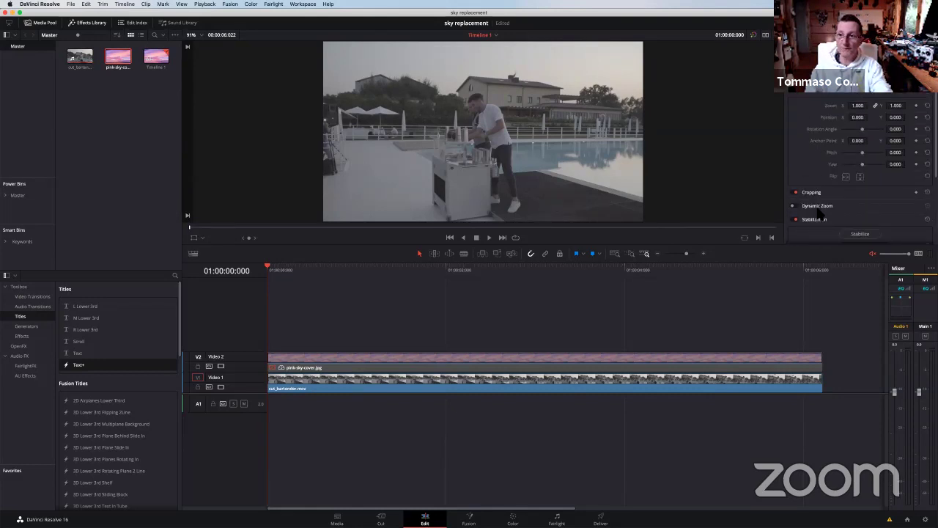
scroll(820, 213, "down", 3)
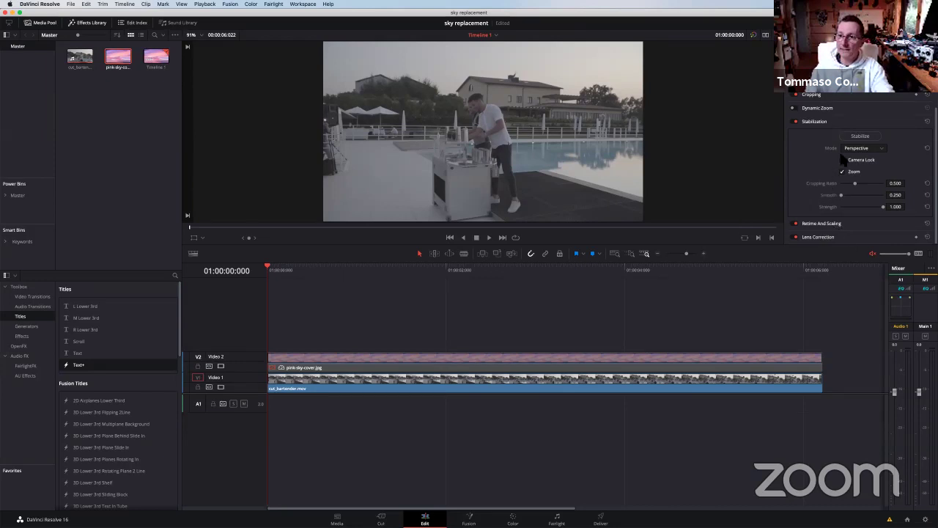
left_click(667, 388)
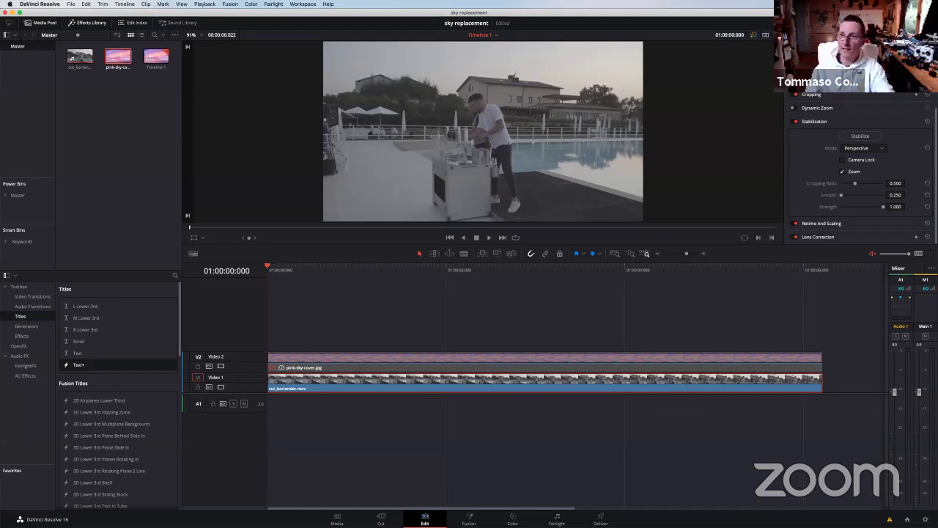
left_click(870, 139)
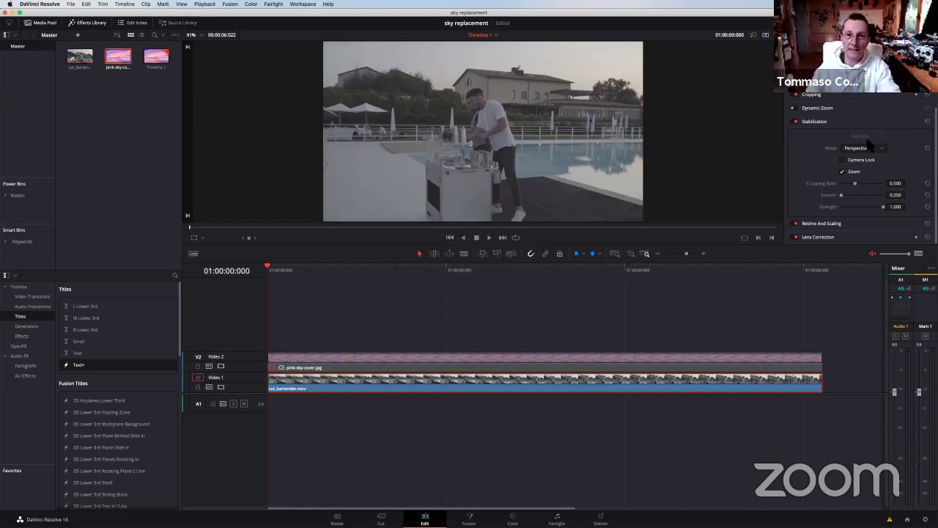
left_click(277, 274)
key("space")
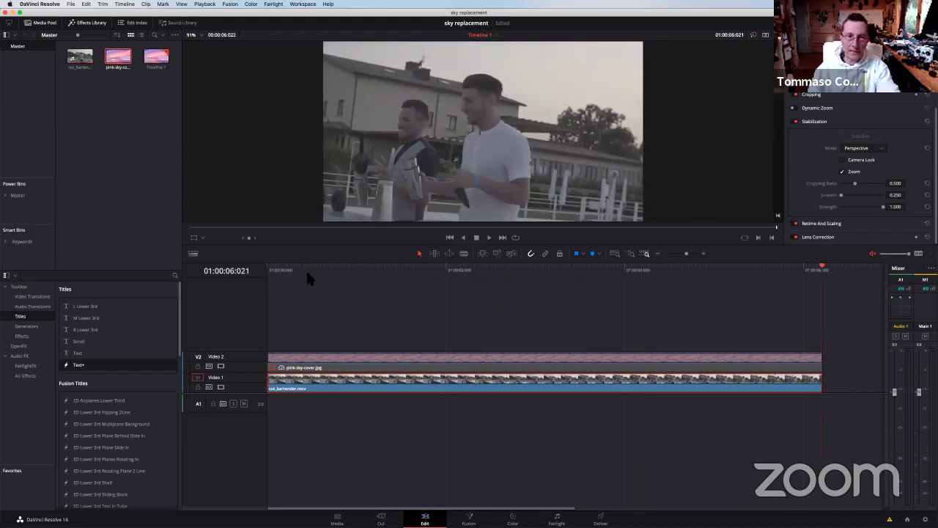
key("Home")
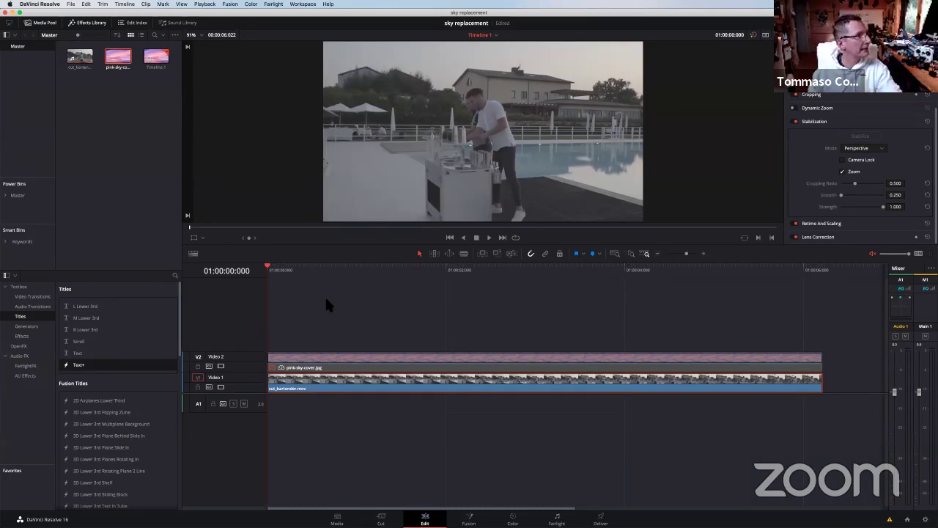
left_click(307, 270)
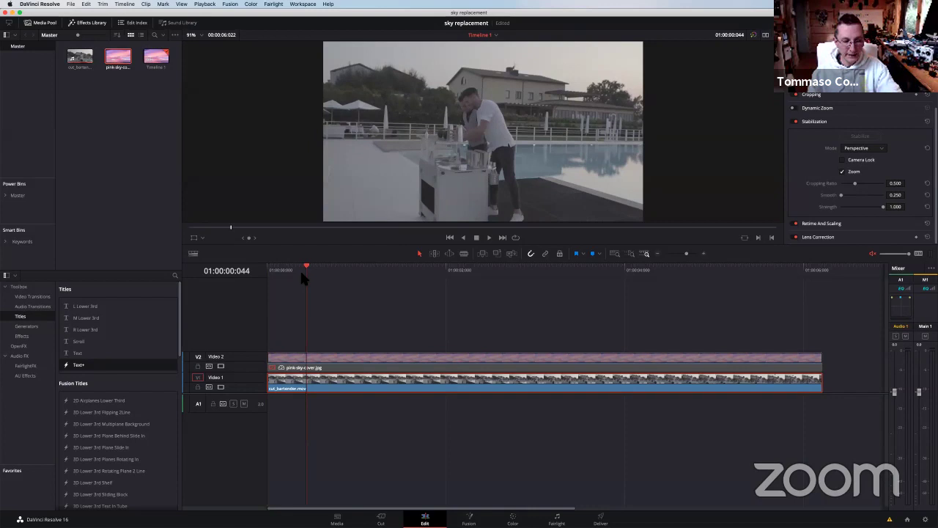
left_click(358, 359)
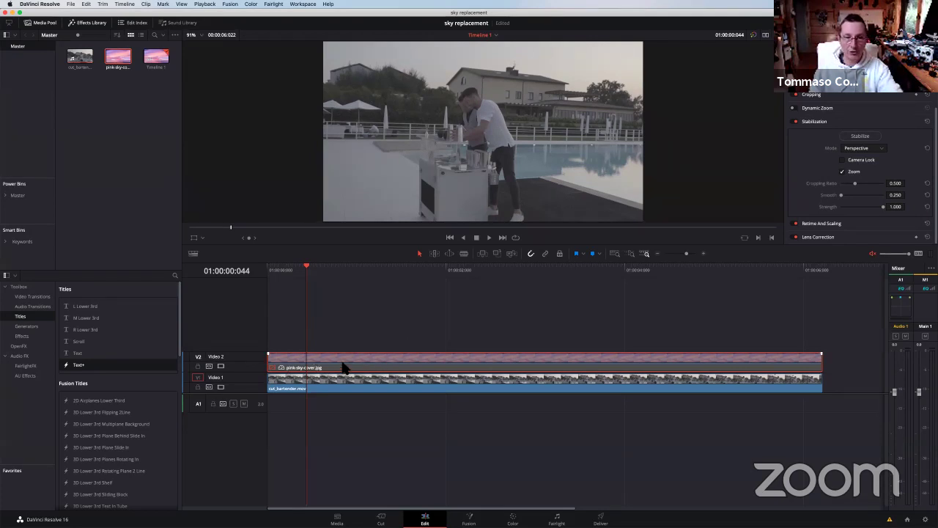
key("d")
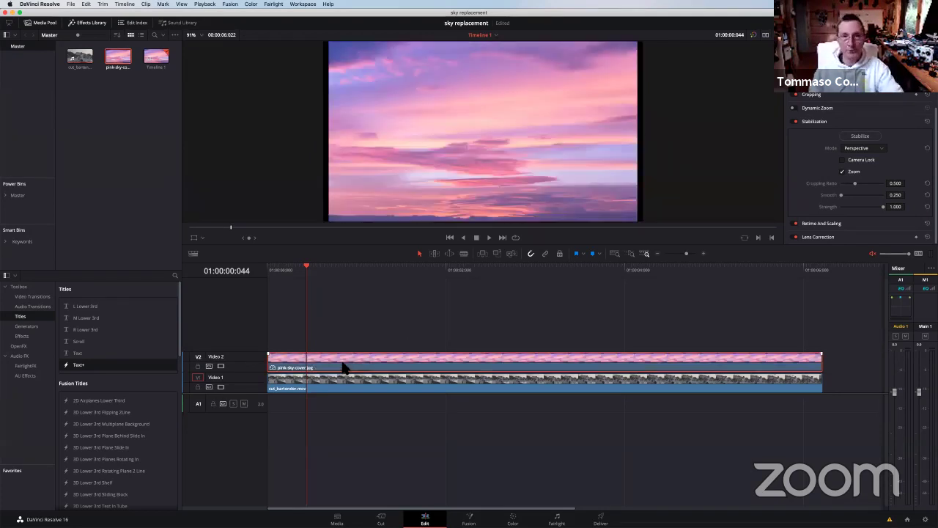
left_click(591, 279)
left_click(589, 269)
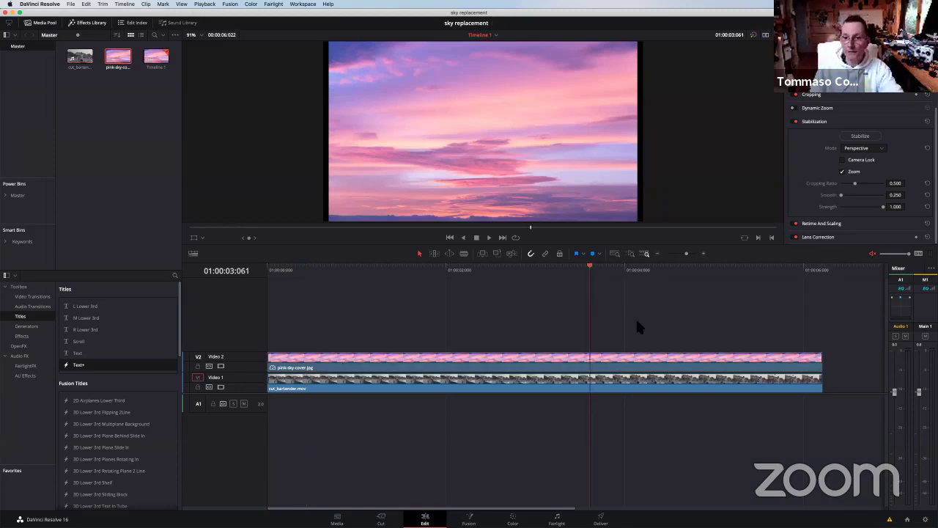
left_click(649, 365)
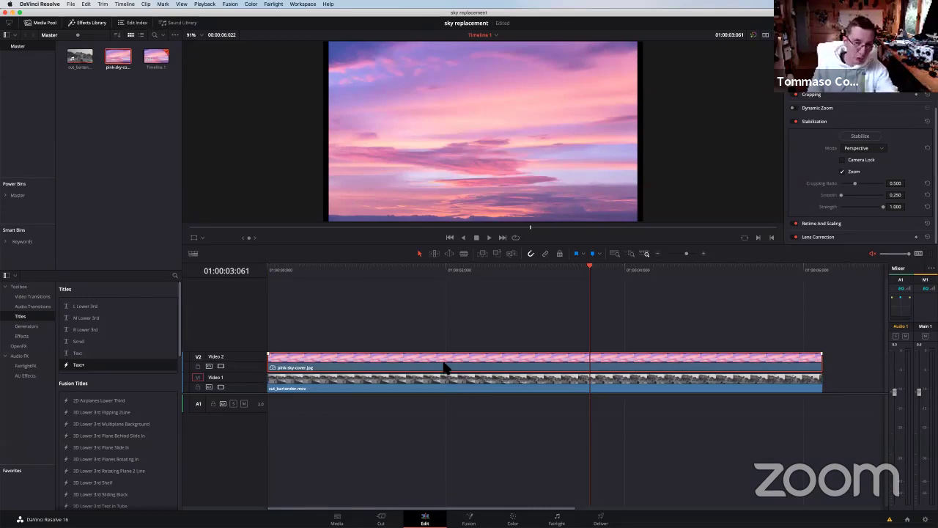
key("d")
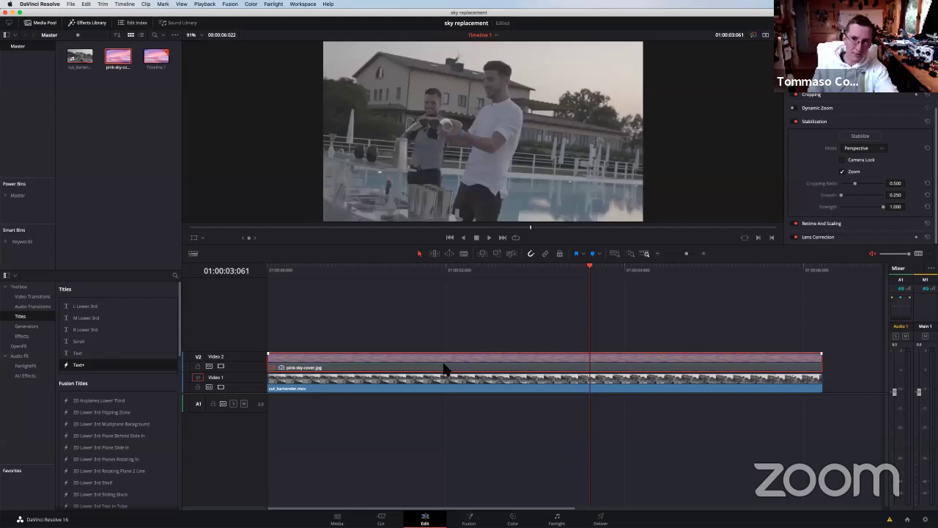
left_click(513, 519)
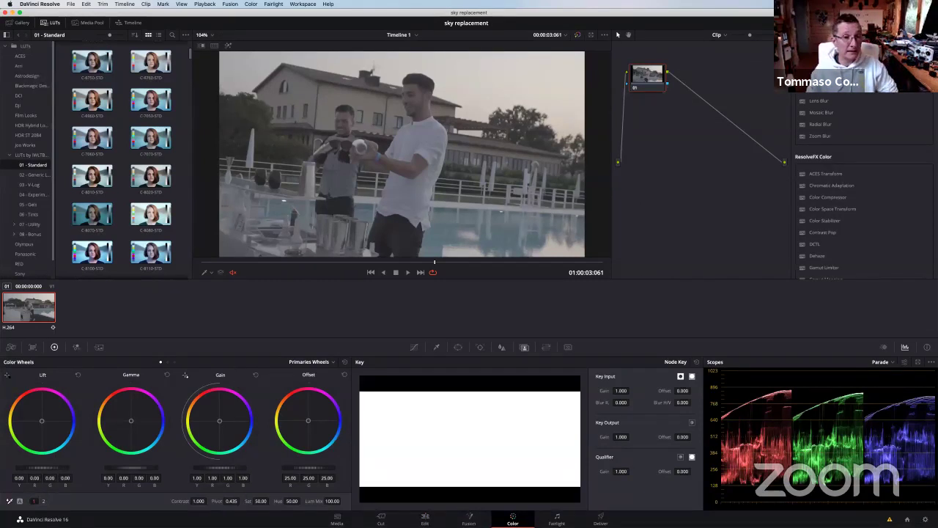
- Grade node 01 to lift -0.03, gain 1.06, contrast 1.098, saturation 57.60, then add serial node 02
left_click_drag(44, 467, 32, 467)
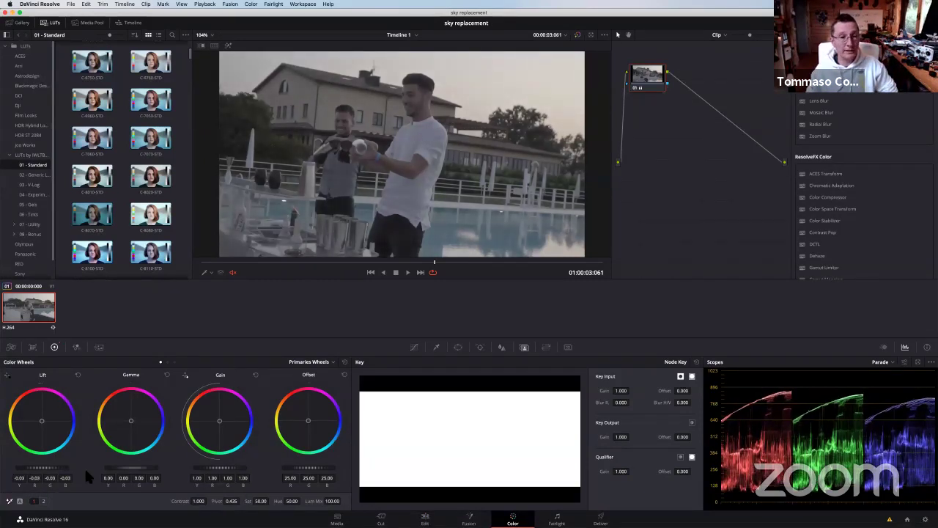
left_click_drag(220, 478, 237, 467)
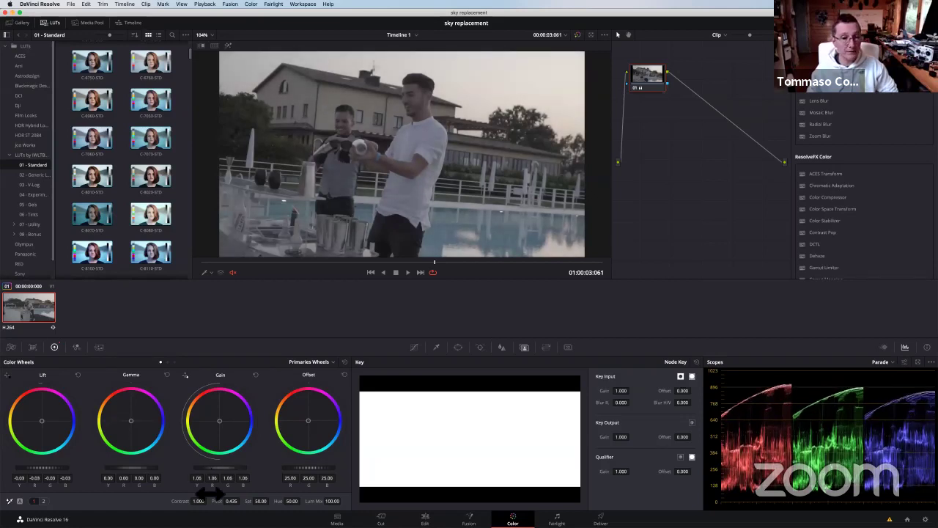
left_click_drag(199, 500, 211, 506)
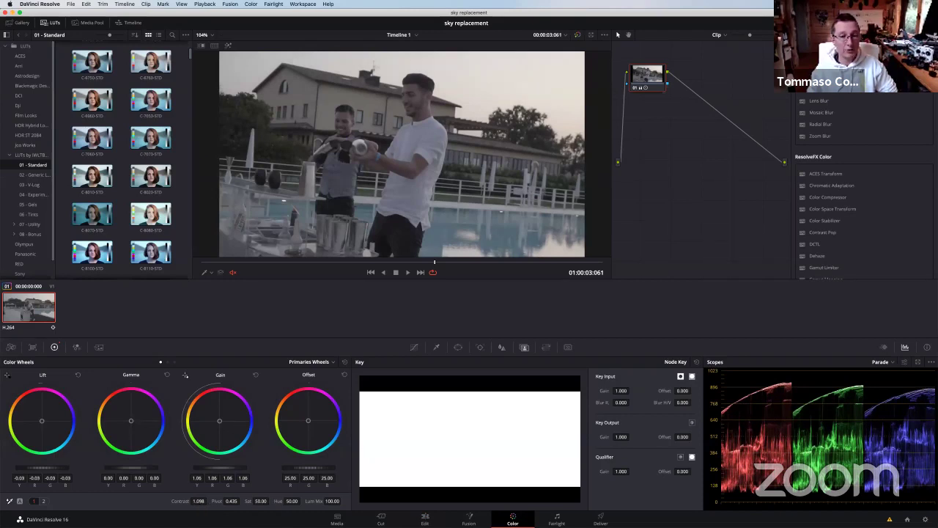
left_click_drag(275, 505, 280, 505)
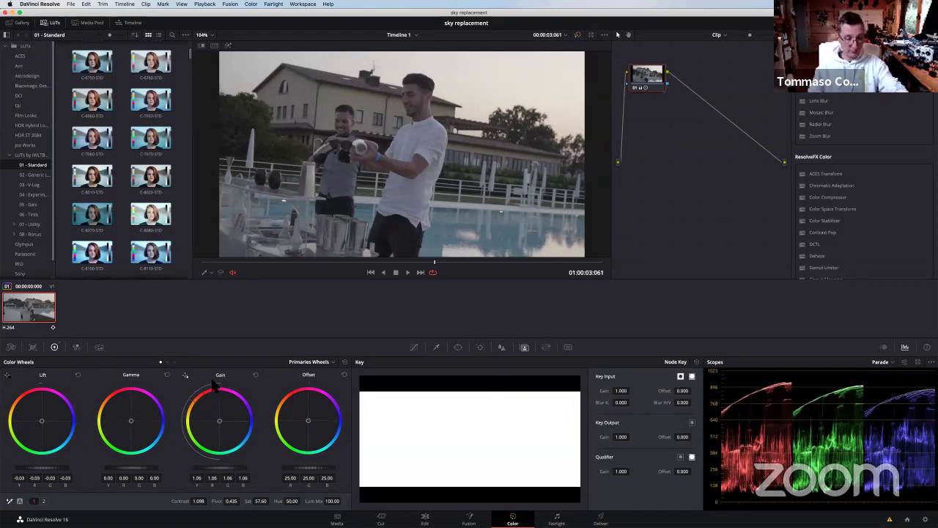
key("alt+s")
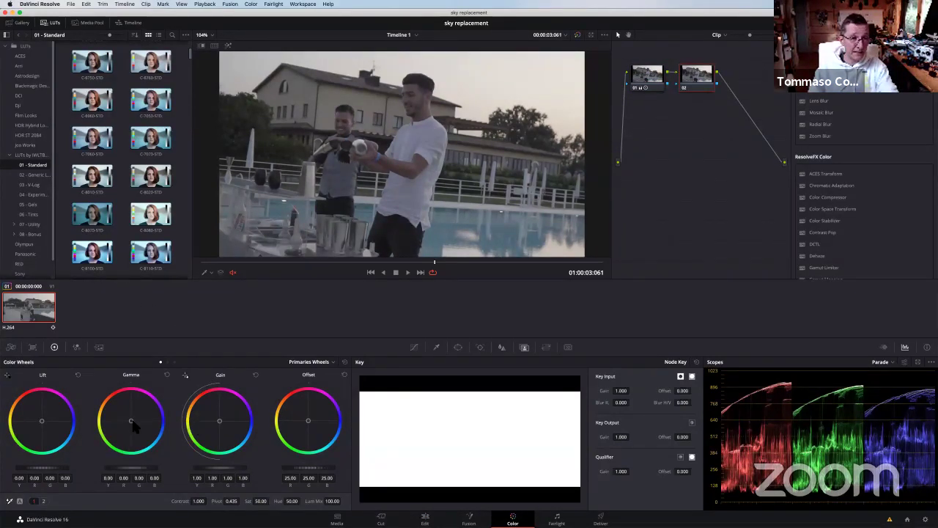
- Cool node 02's gamma, gain and lift balance, toggling it with Cmd+D to compare
left_click_drag(133, 424, 128, 419)
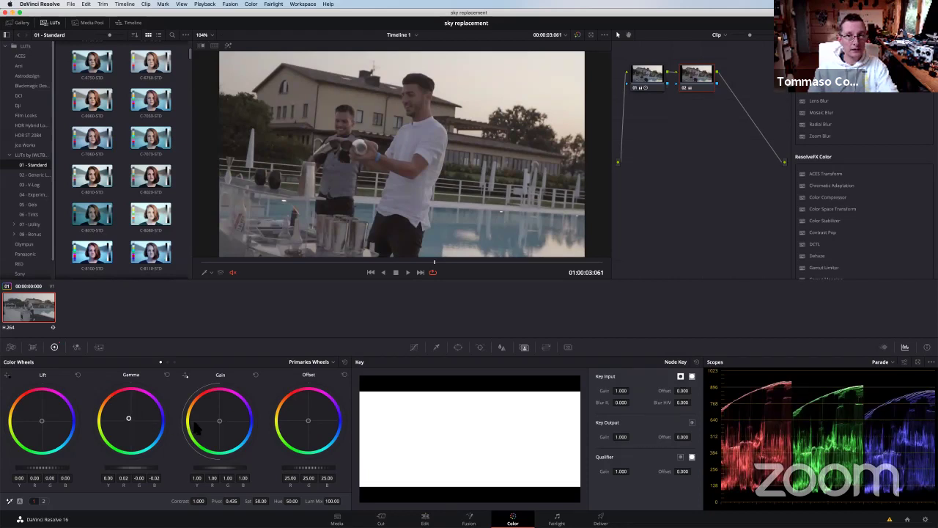
left_click_drag(220, 422, 224, 422)
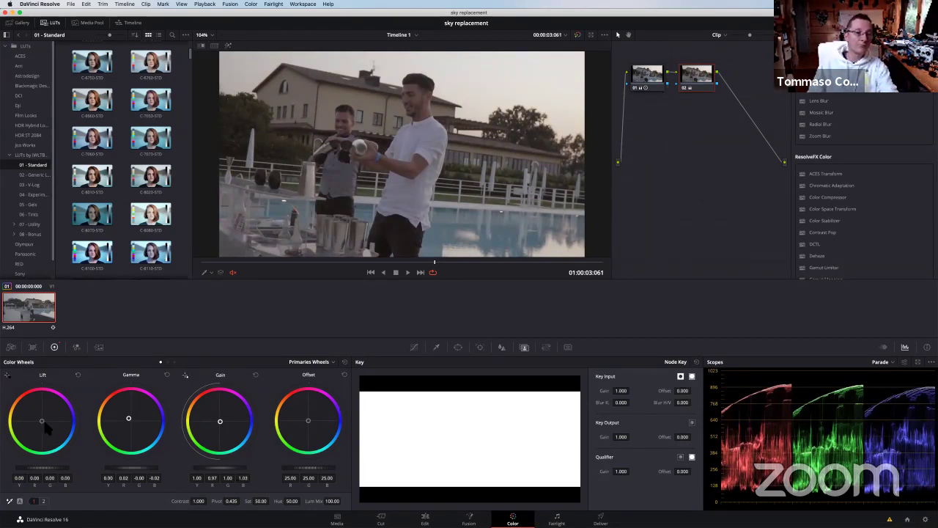
left_click_drag(46, 430, 61, 446)
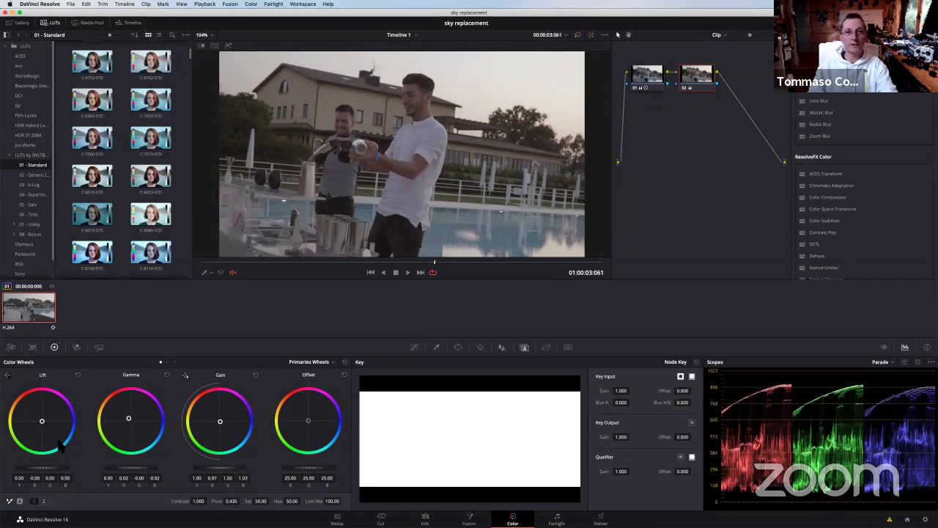
key("ctrl+d")
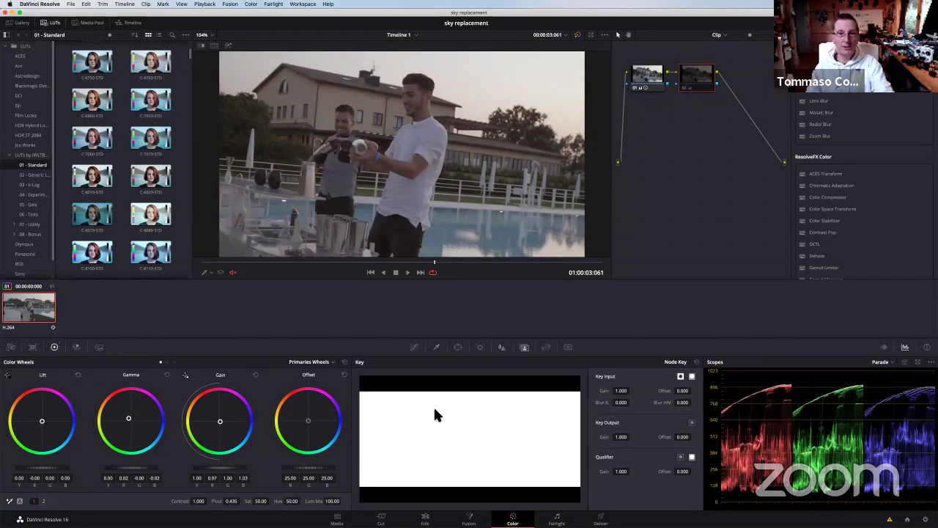
key("ctrl+d")
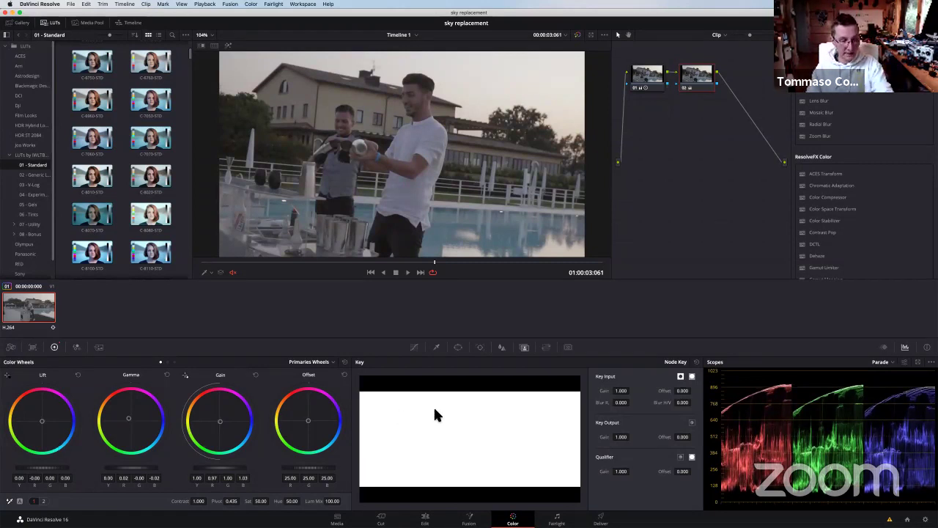
key("ctrl+d")
key("ctrl+d")
key("ctrl+d")
key("ctrl+d")
key("ctrl+d")
key("ctrl+d")
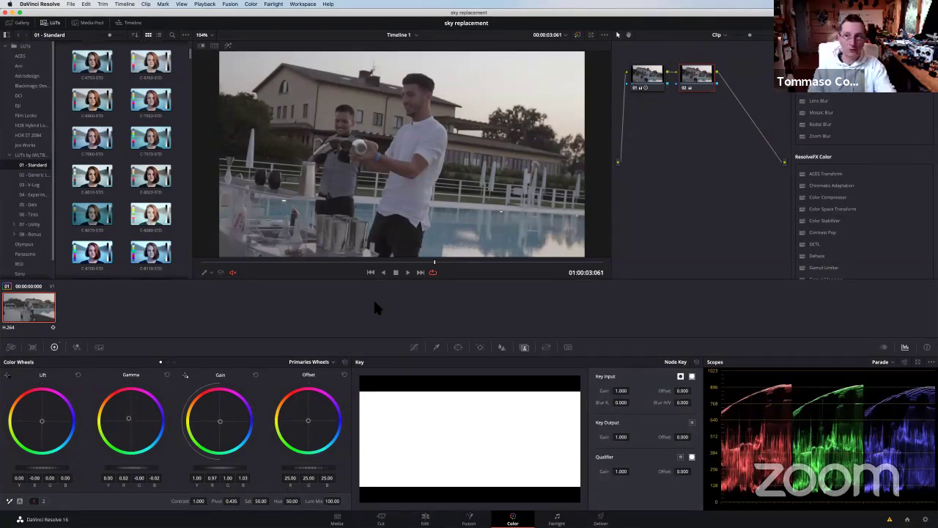
- Raise node 01's saturation to 61.80 and return to the Edit page
left_click(648, 85)
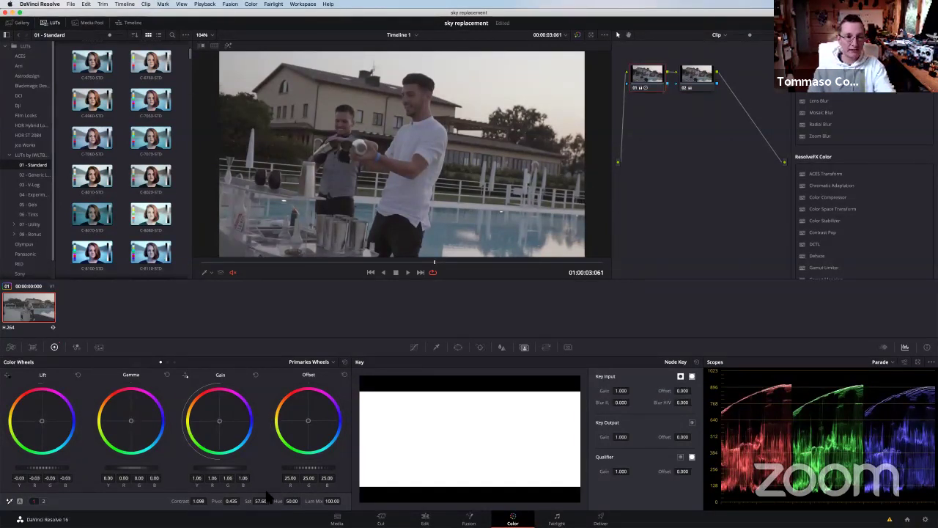
left_click_drag(270, 501, 266, 505)
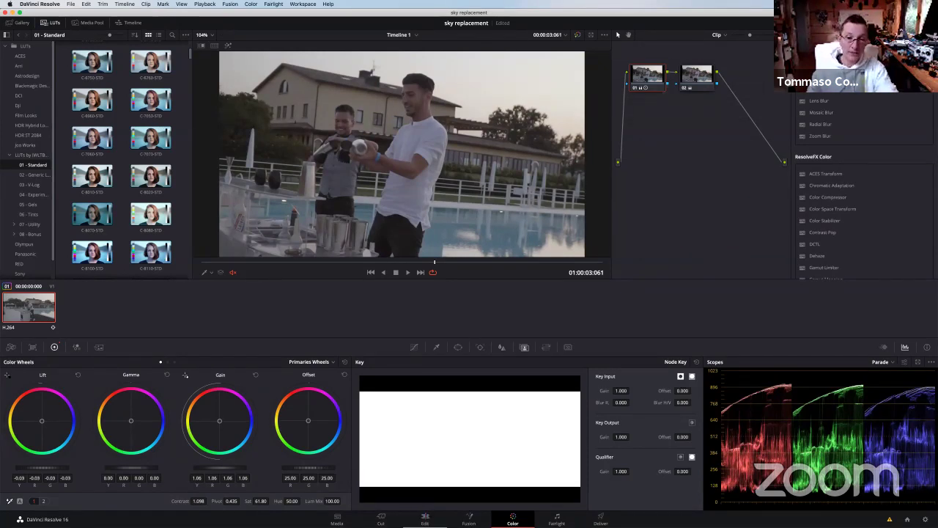
left_click(425, 518)
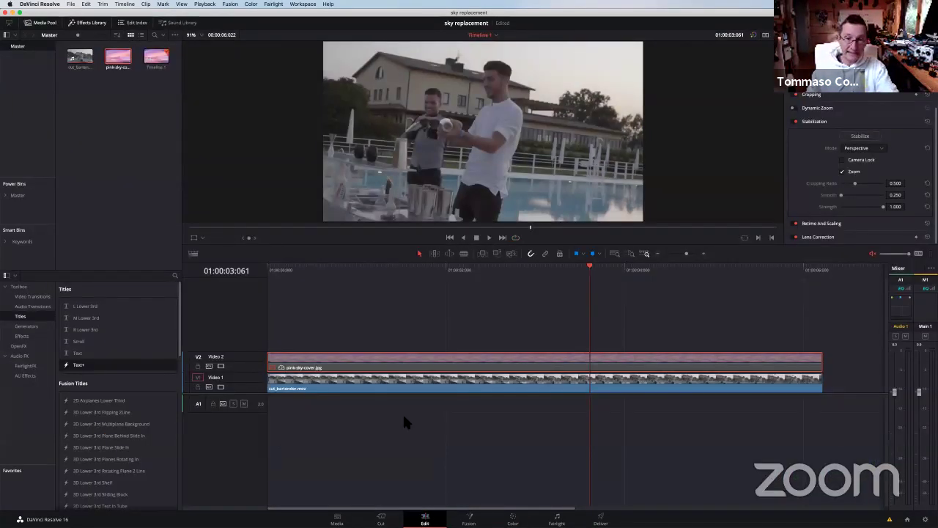
left_click(408, 362)
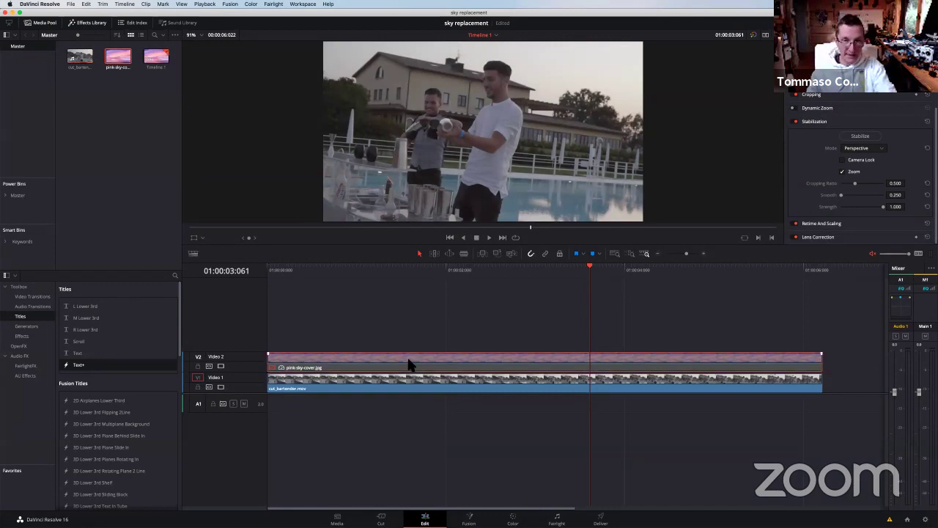
- Re-enable pink-sky-cover.jpg on Video 2, select the V1 bartender clip, and switch to Fusion
key("d")
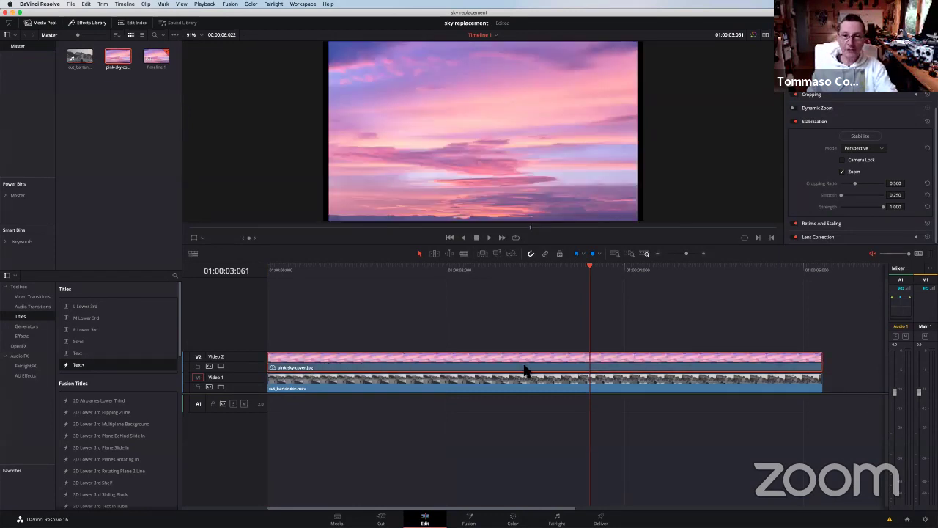
left_click(524, 376)
left_click(520, 388)
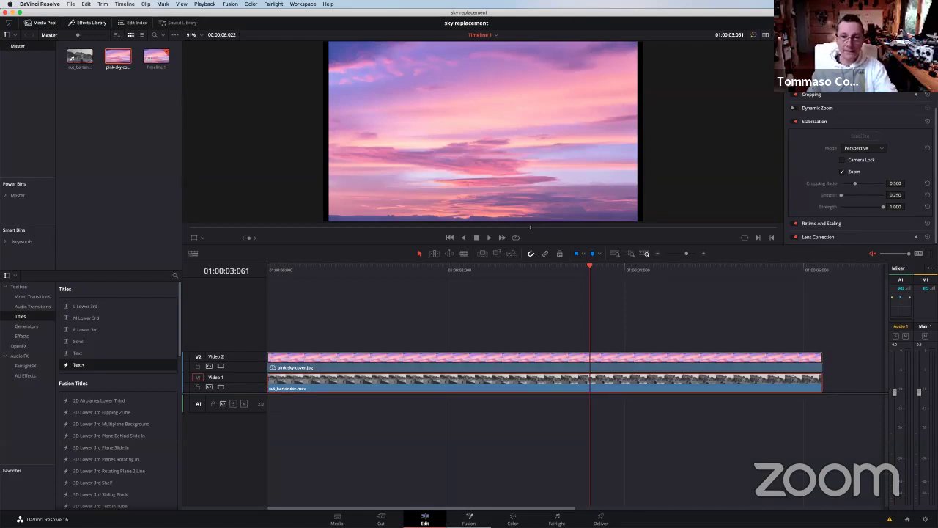
left_click(469, 519)
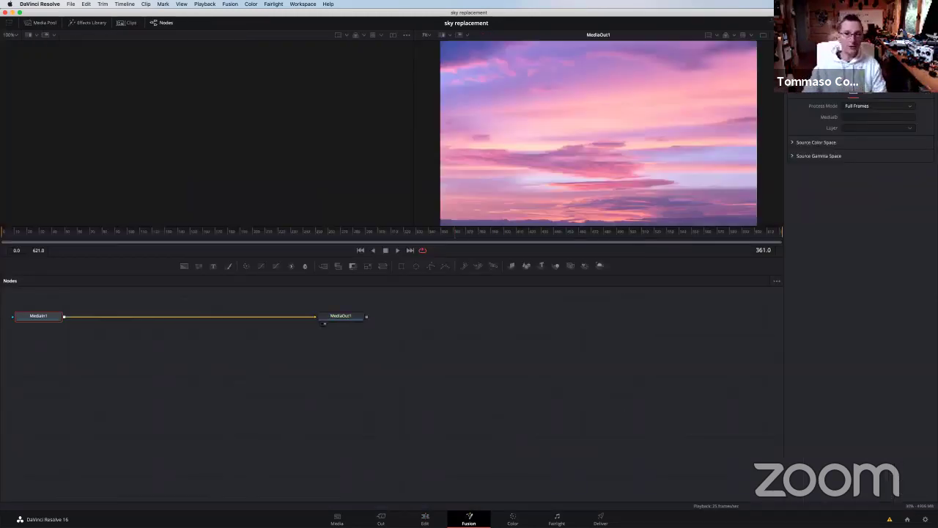
key("ctrl+f")
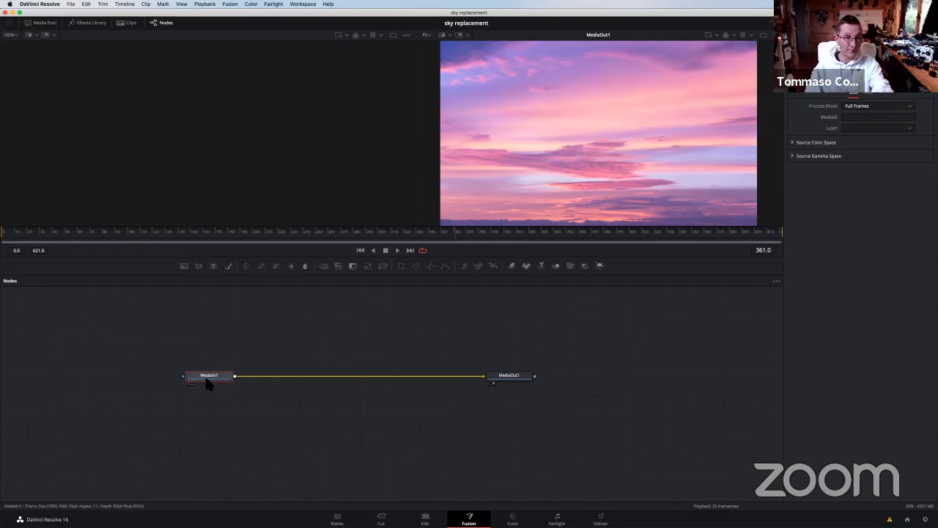
scroll(209, 383, "down", 5)
scroll(209, 384, "up", 5)
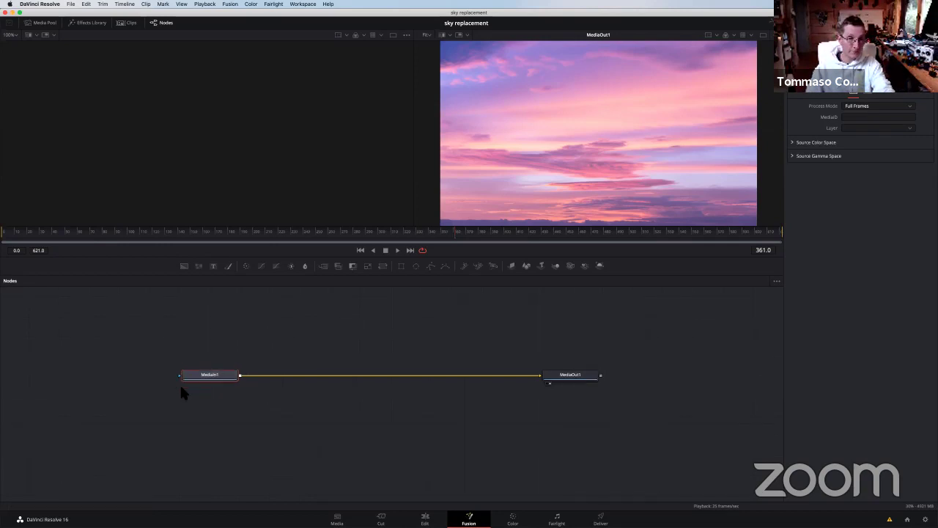
scroll(179, 382, "up", 2)
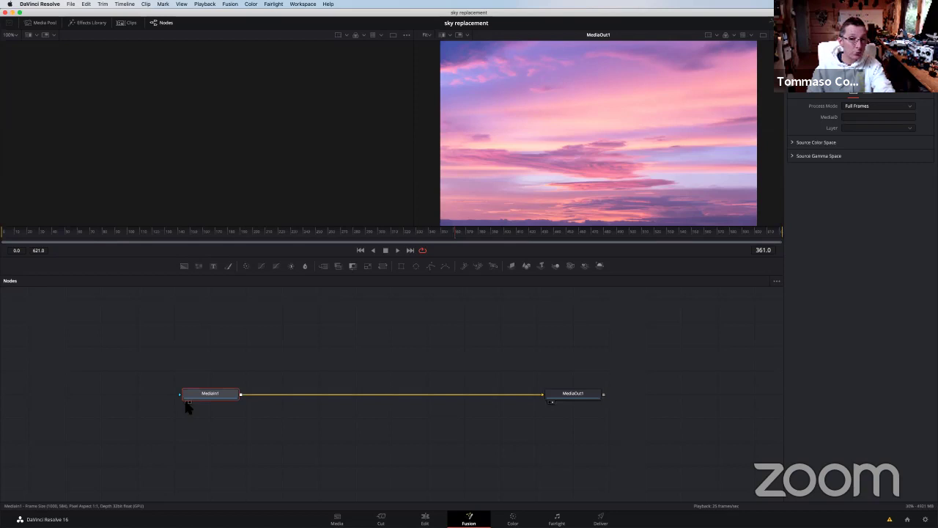
- Toggle MediaIn1 on and off in both viewers, then show MediaOut1 in the left viewer
left_click(187, 404)
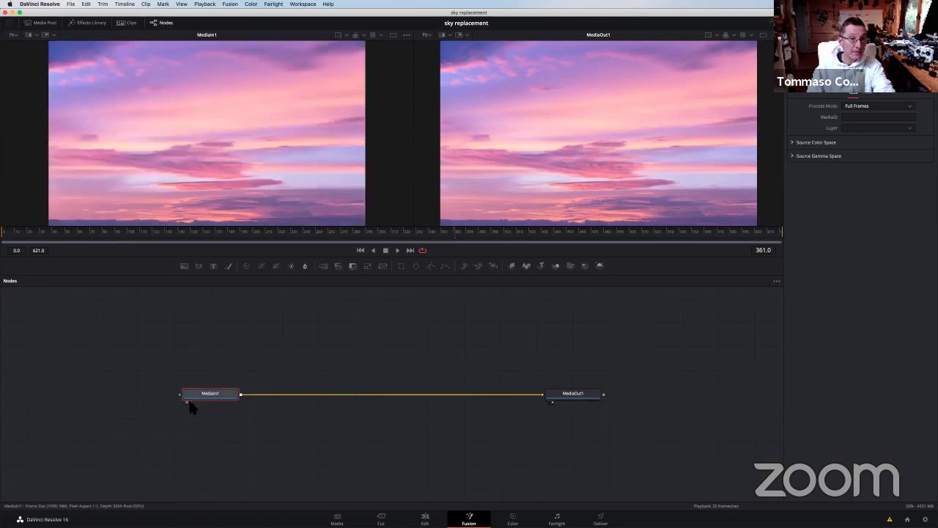
left_click(189, 403)
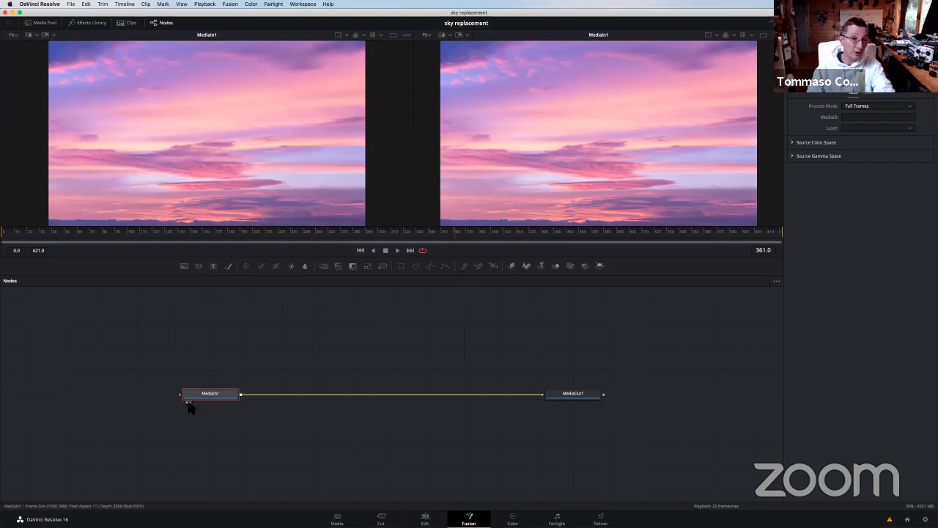
left_click(189, 402)
left_click(187, 404)
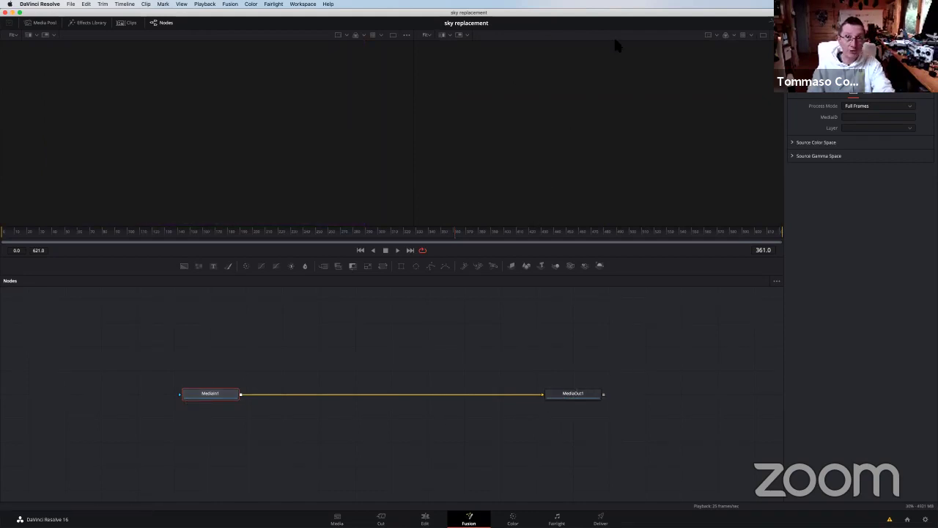
left_click(550, 402)
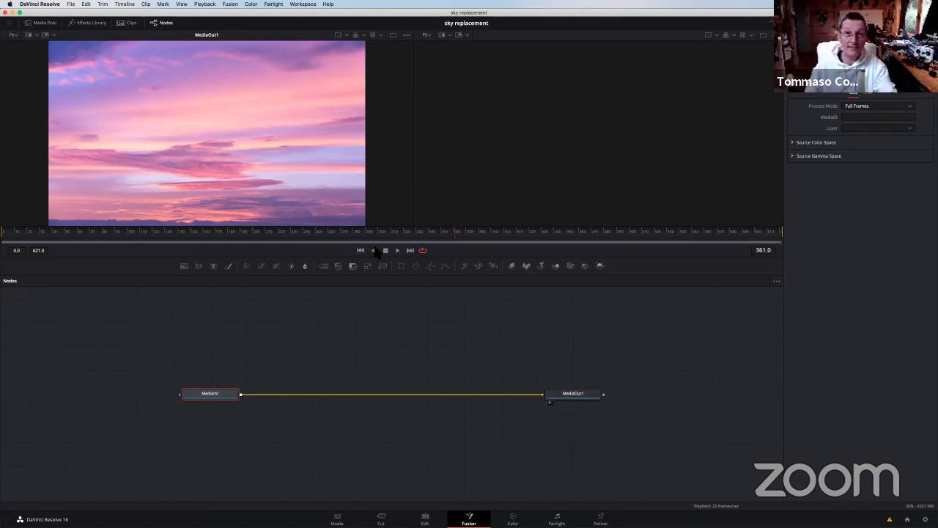
- Select MediaOut1 and toggle it on and off in the right and left viewers
left_click(575, 397)
key("2")
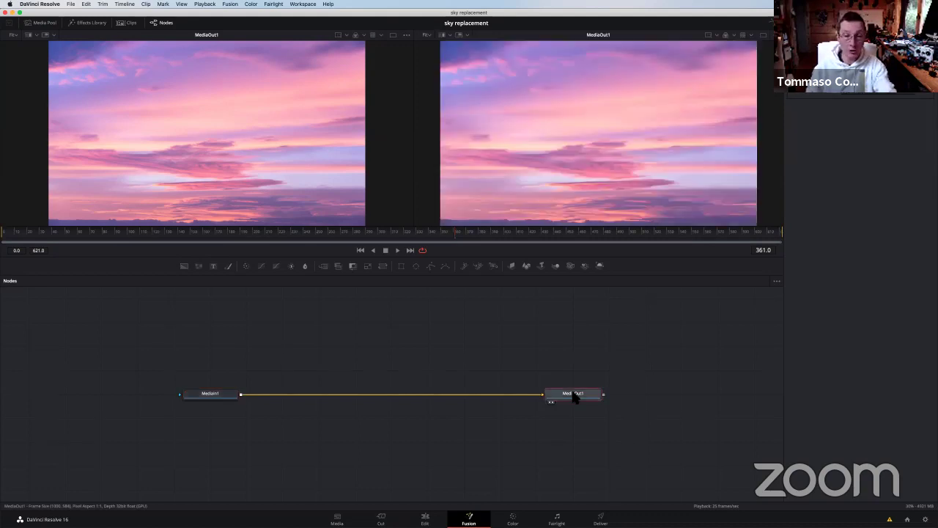
key("2")
key("1")
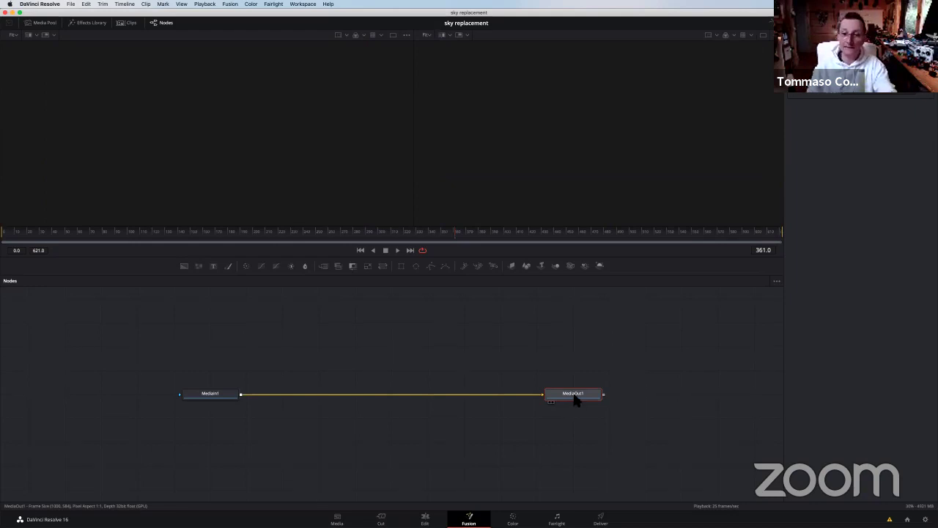
- Move MediaOut1 up-left and MediaIn1 higher in the graph, then return to the Edit page
mouse_move(576, 400)
left_mouse_down()
mouse_move(551, 395)
mouse_move(589, 132)
left_mouse_up()
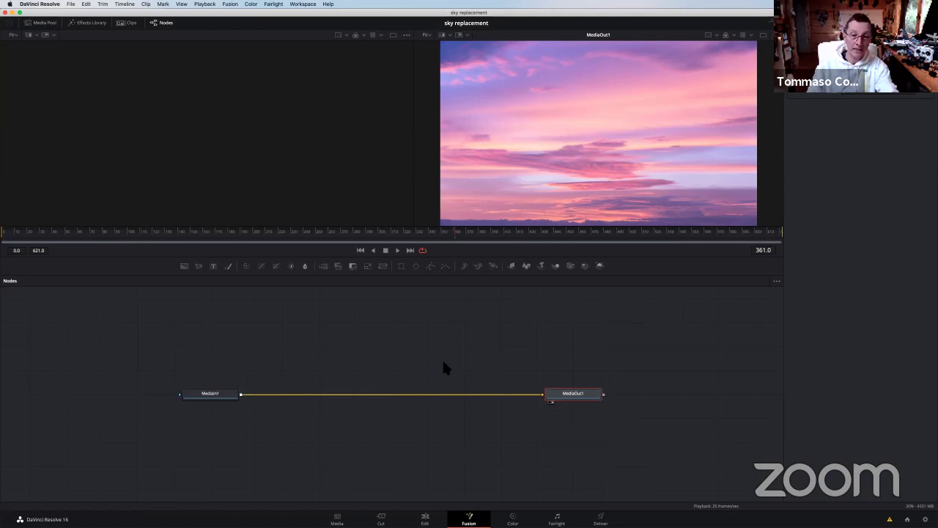
left_click(330, 389)
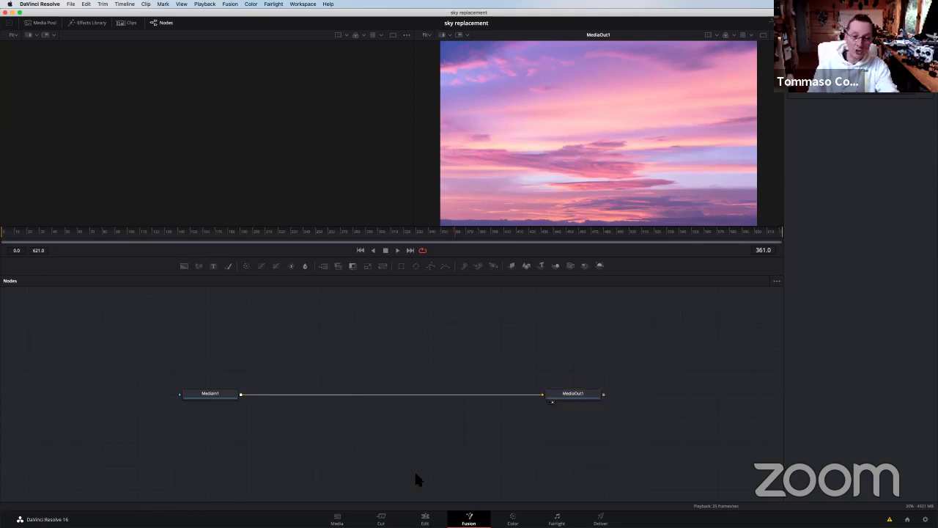
mouse_move(211, 395)
left_mouse_down()
mouse_move(208, 364)
mouse_move(209, 382)
left_mouse_up()
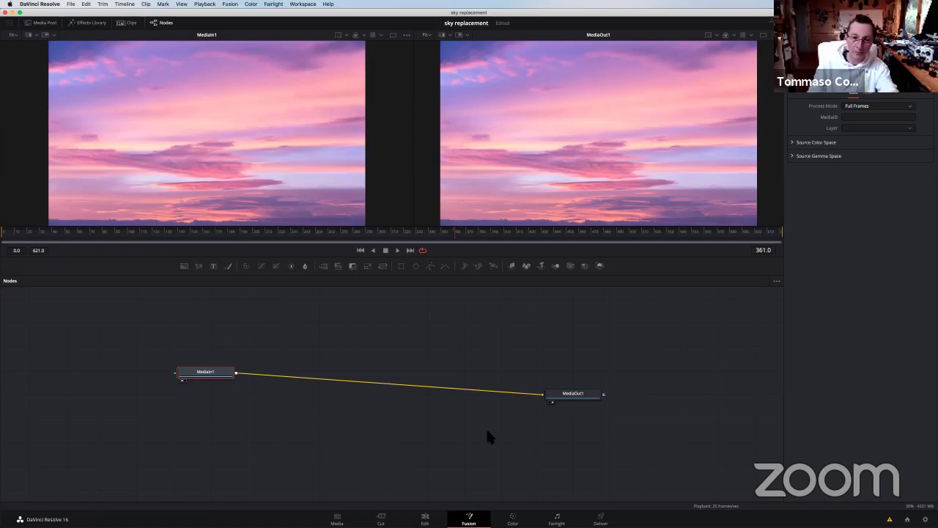
left_click(424, 517)
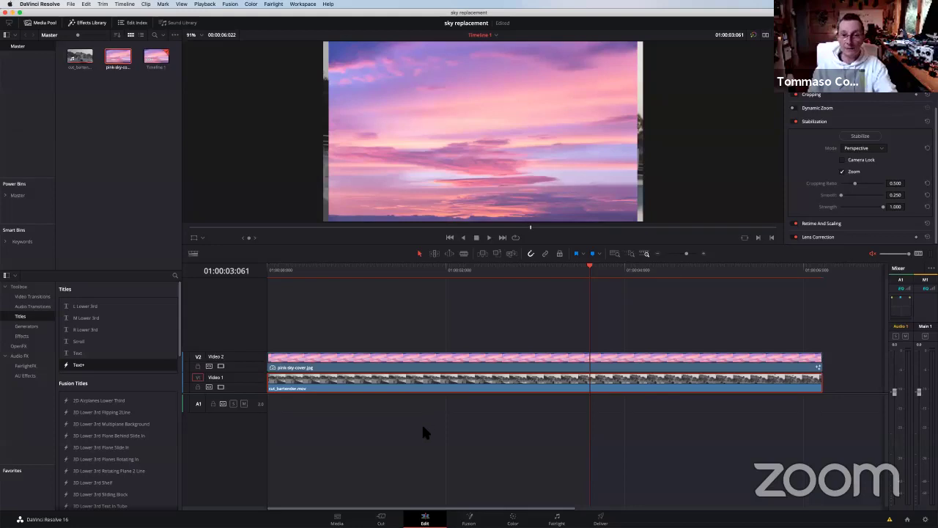
- Select the pink sky and bartender clips together and combine them with New Fusion Clip…
left_click(410, 332)
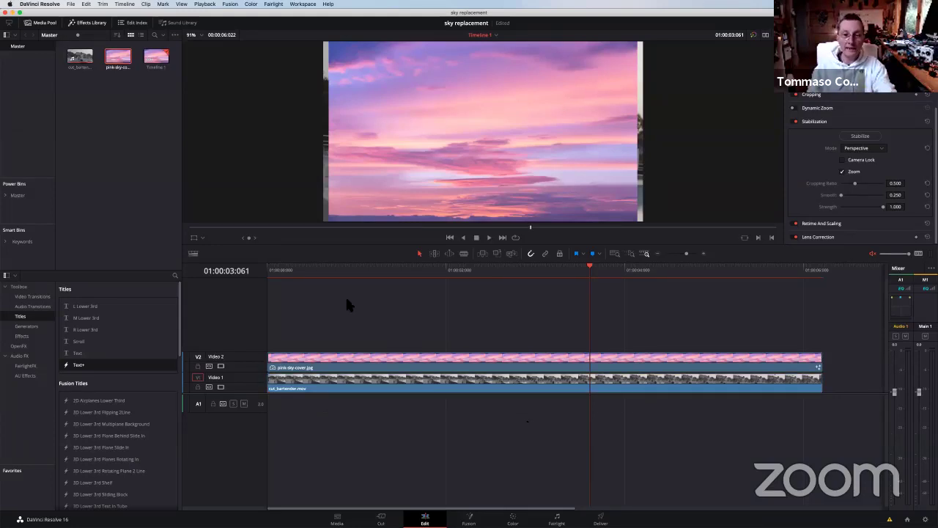
left_click_drag(462, 312, 344, 388)
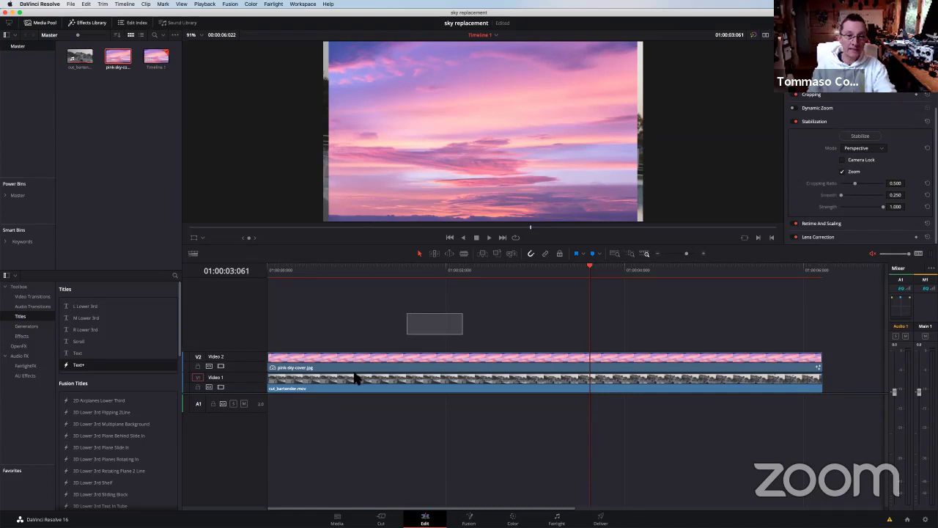
mouse_move(458, 522)
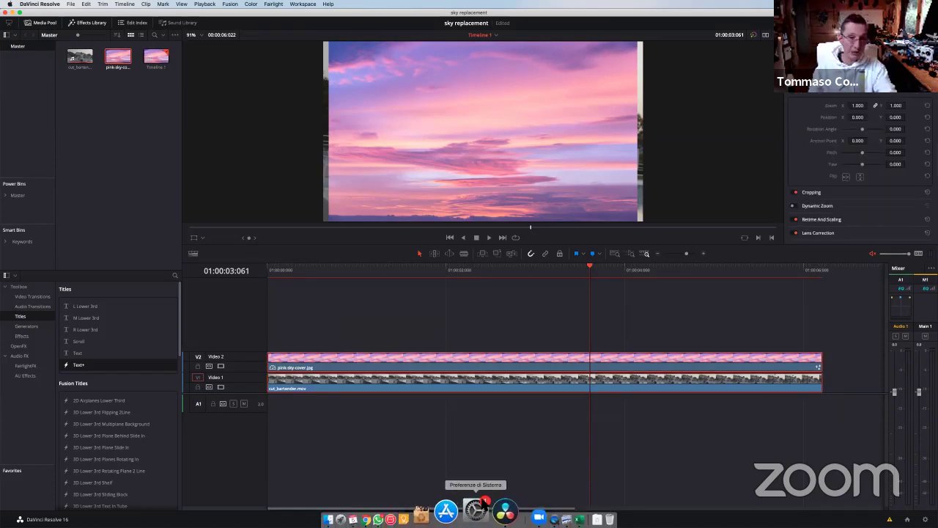
right_click(436, 389)
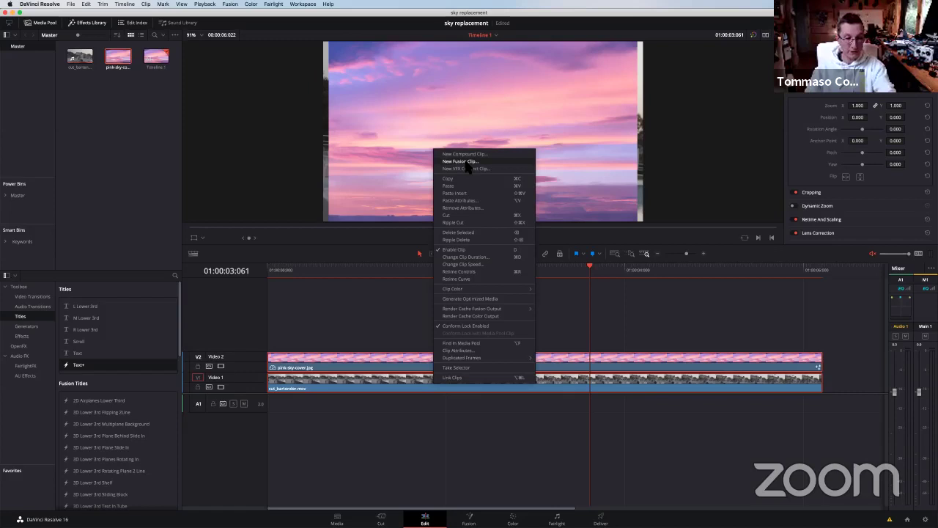
left_click(465, 162)
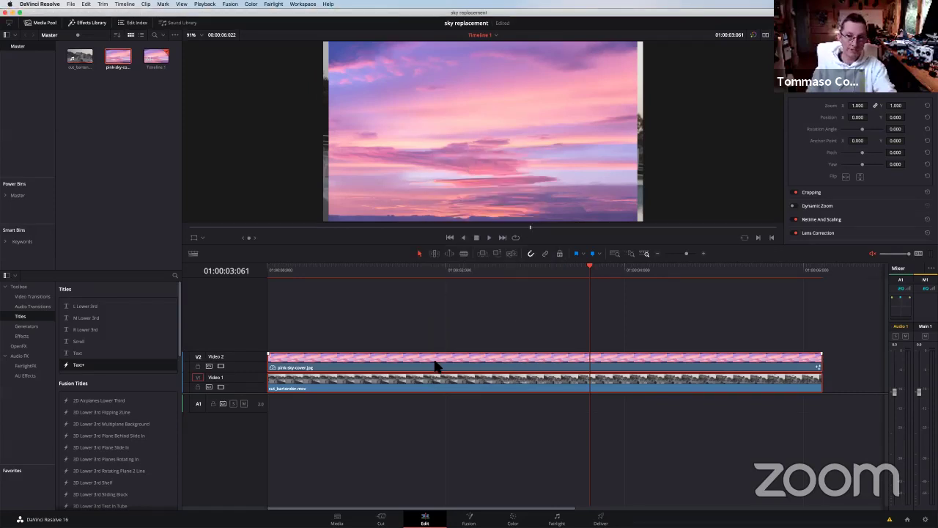
right_click(436, 364)
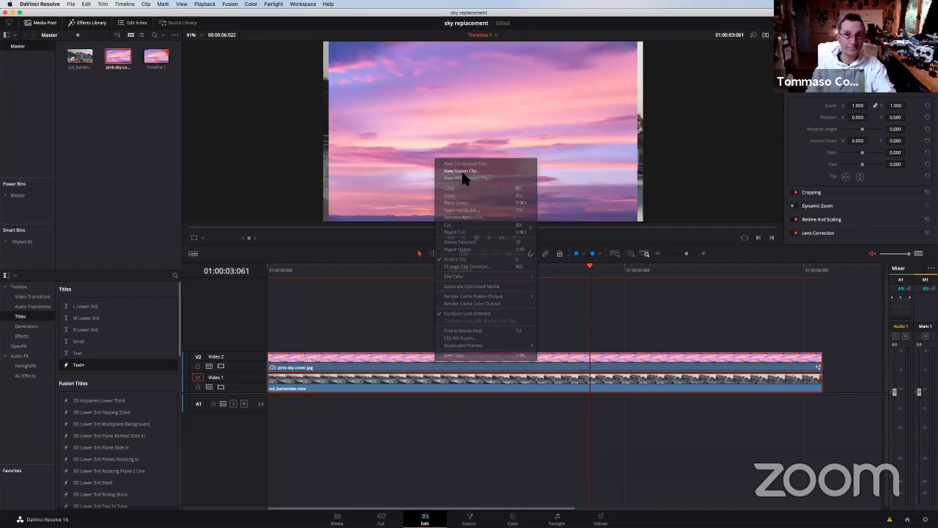
left_click(461, 170)
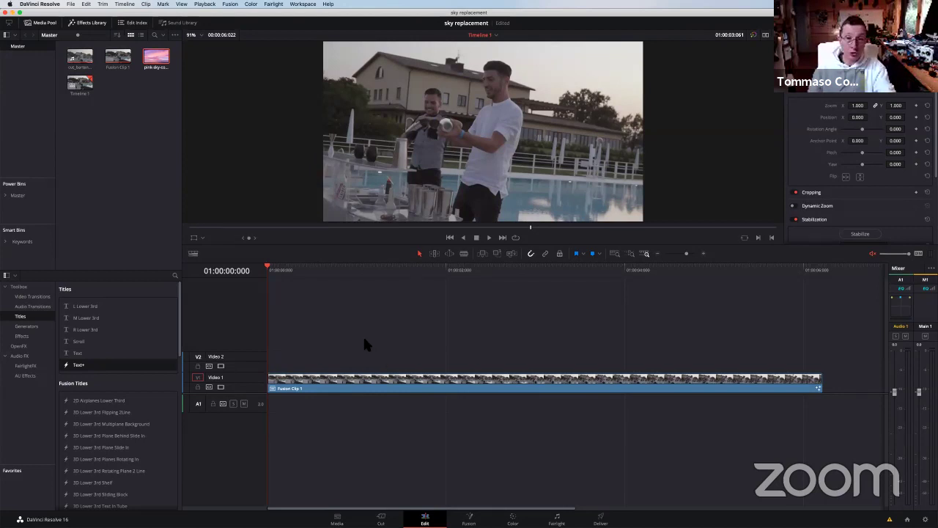
- Select Fusion Clip 1 on the timeline and open it on the Fusion page
left_click(367, 381)
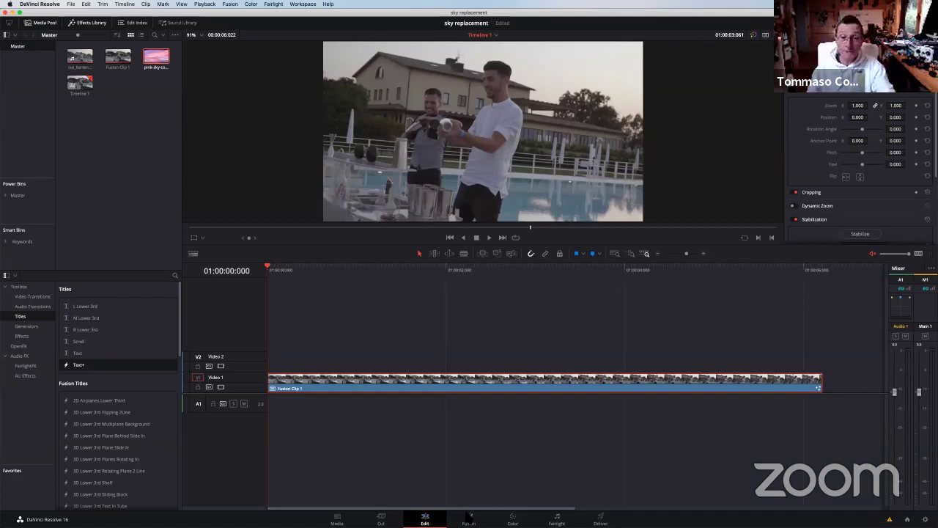
left_click(468, 518)
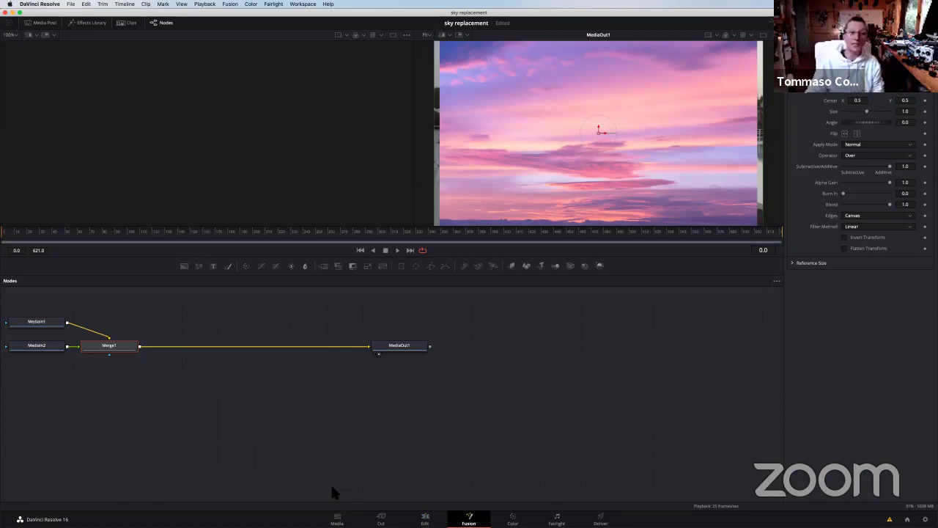
- Fit the node graph with Ctrl+F, then move MediaIn1 up-left and MediaIn2 down-left
key("ctrl+f")
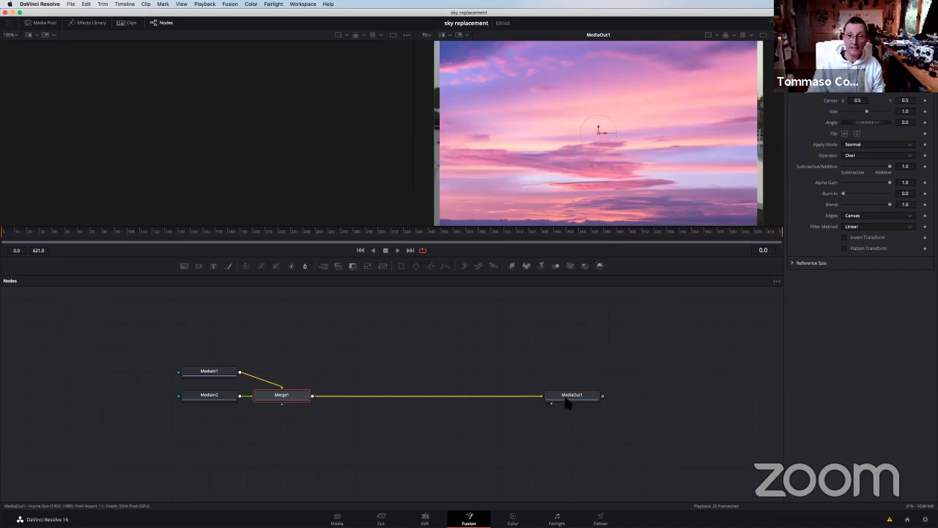
mouse_move(573, 402)
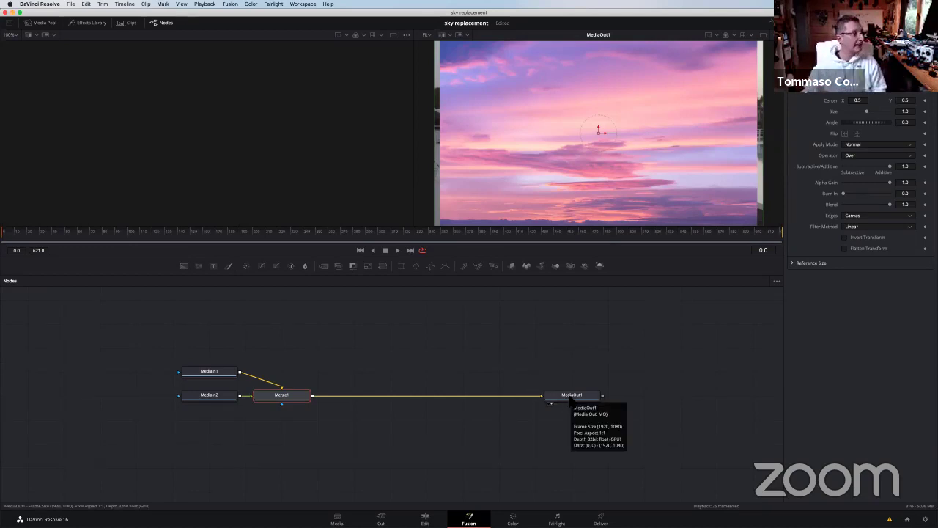
mouse_move(269, 401)
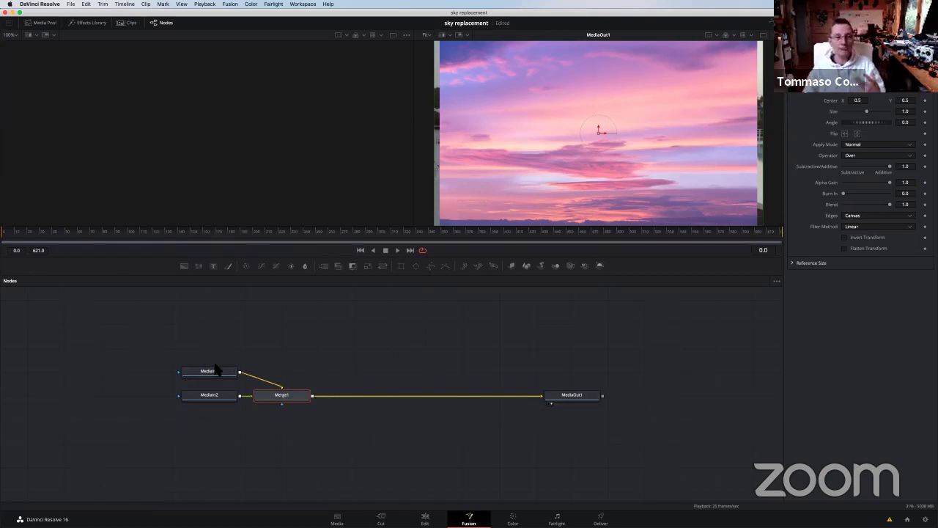
left_click_drag(216, 370, 198, 349)
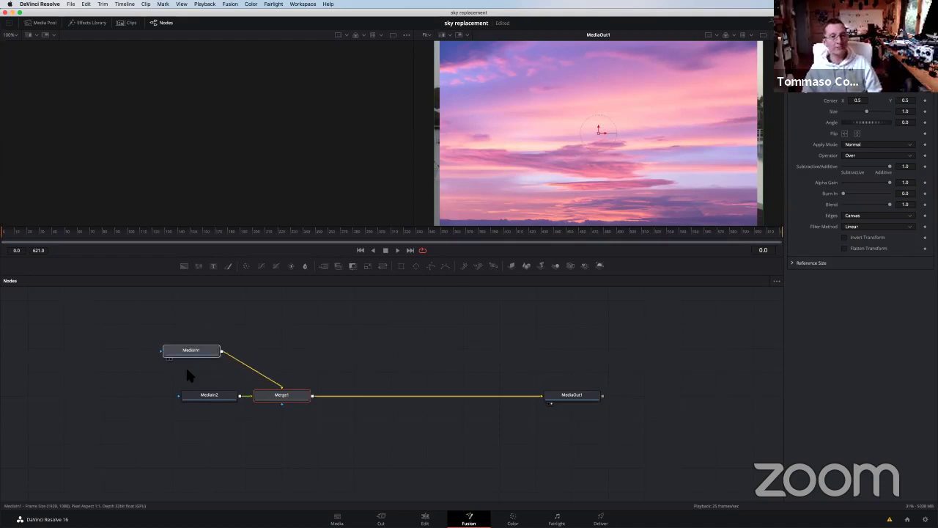
left_click_drag(198, 401, 151, 414)
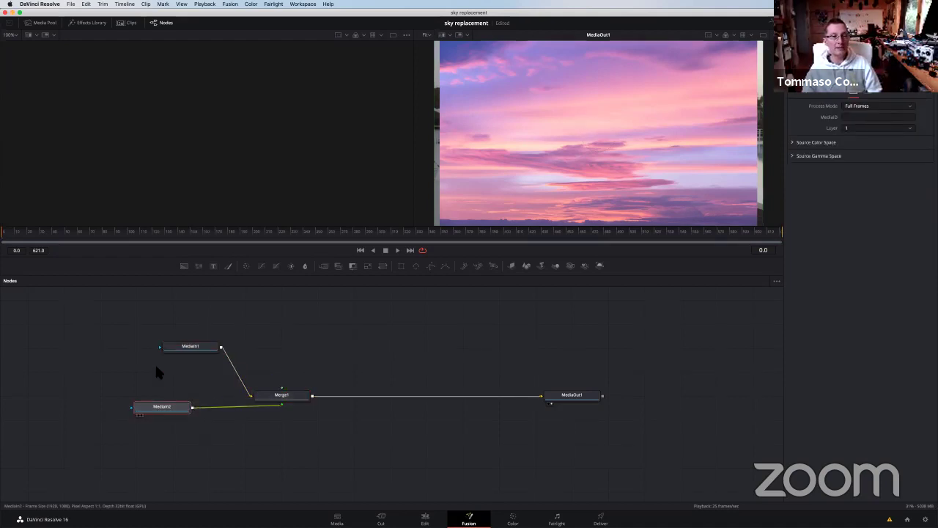
mouse_move(185, 350)
left_mouse_down()
mouse_move(141, 327)
mouse_move(152, 331)
left_mouse_up()
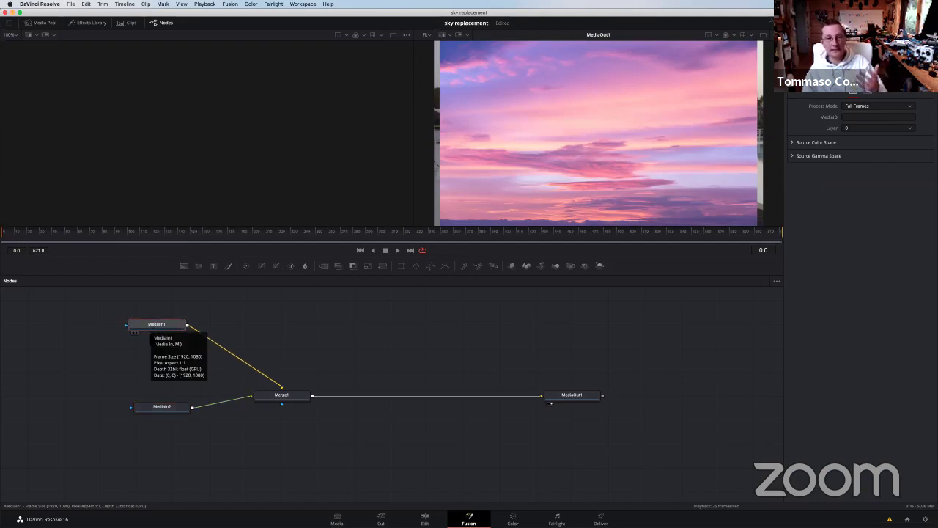
- Preview MediaIn1's bartender footage and MediaIn2's sky in the left viewer, ending on the bartender
left_click(157, 411)
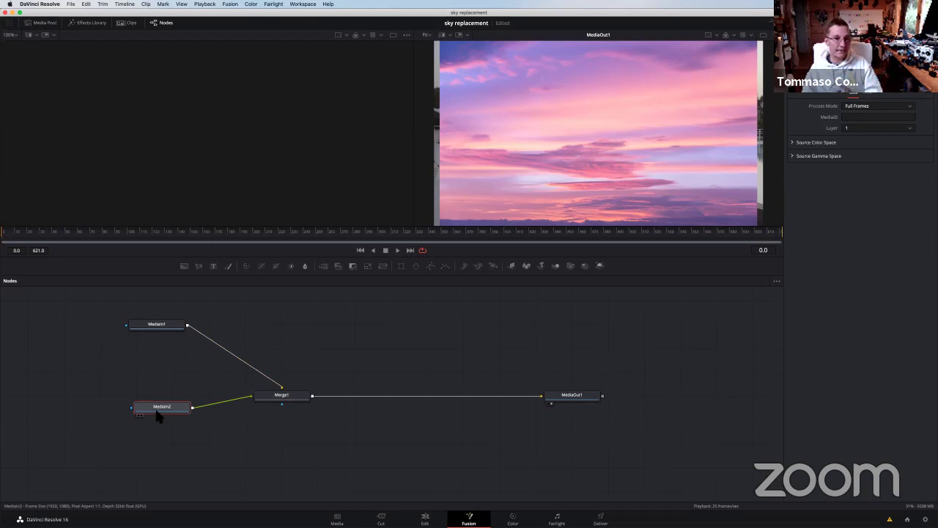
left_click(153, 370)
left_click(162, 331)
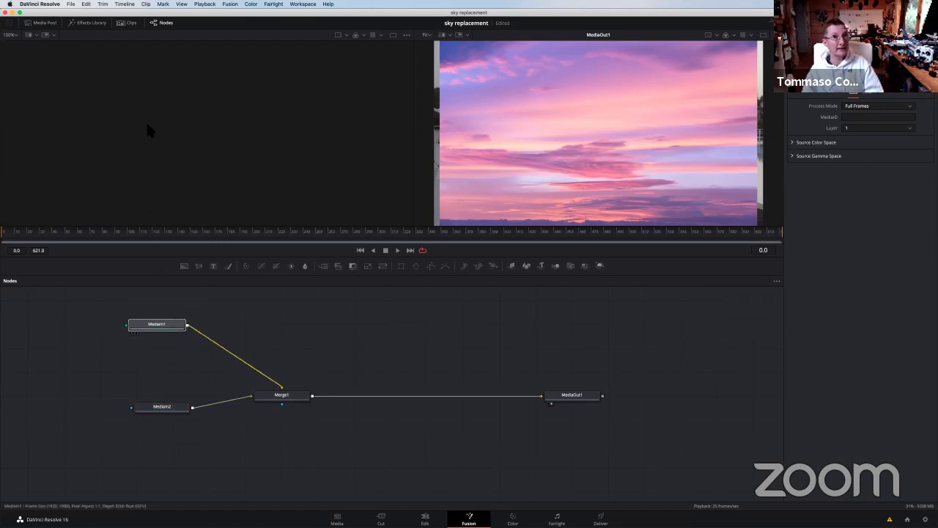
key("1")
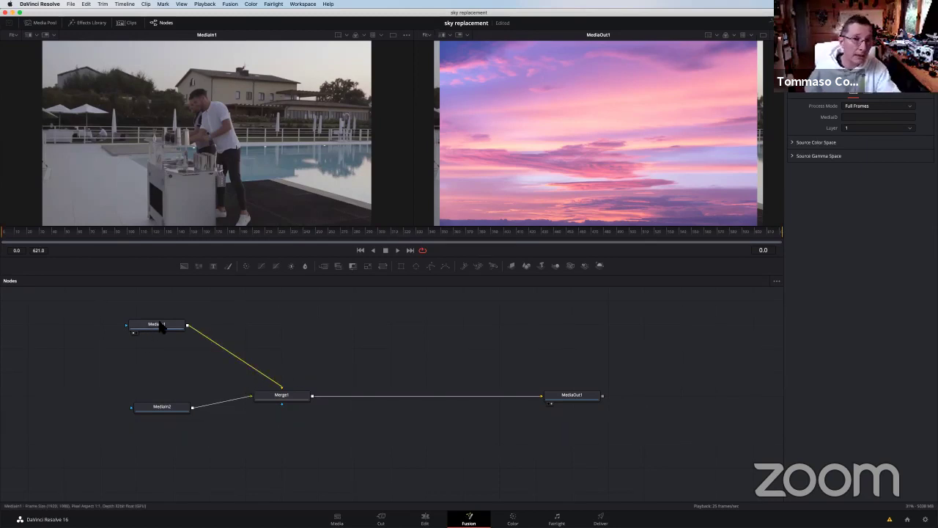
left_click(163, 332)
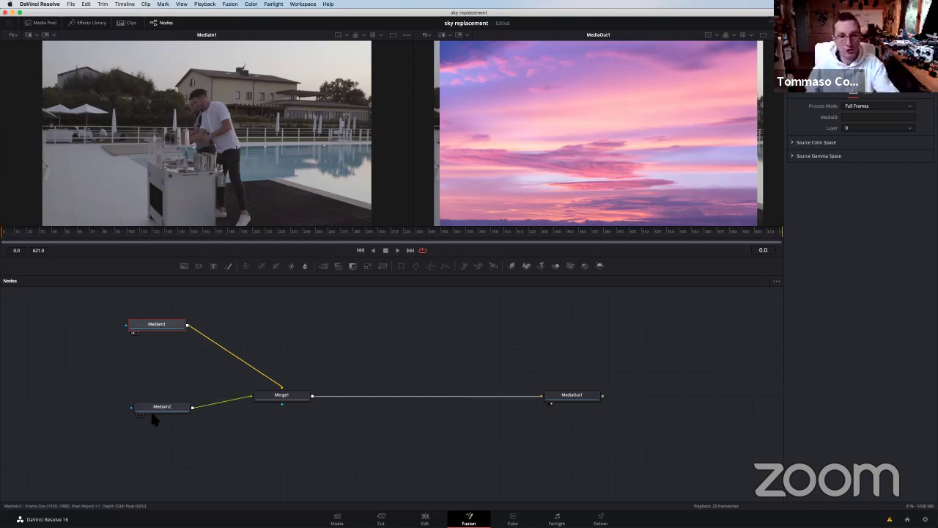
left_click(158, 409)
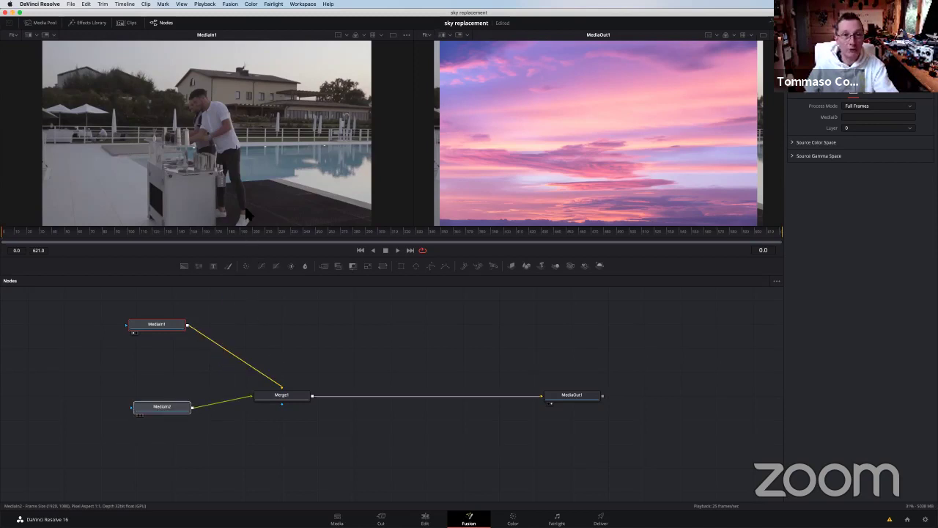
key("1")
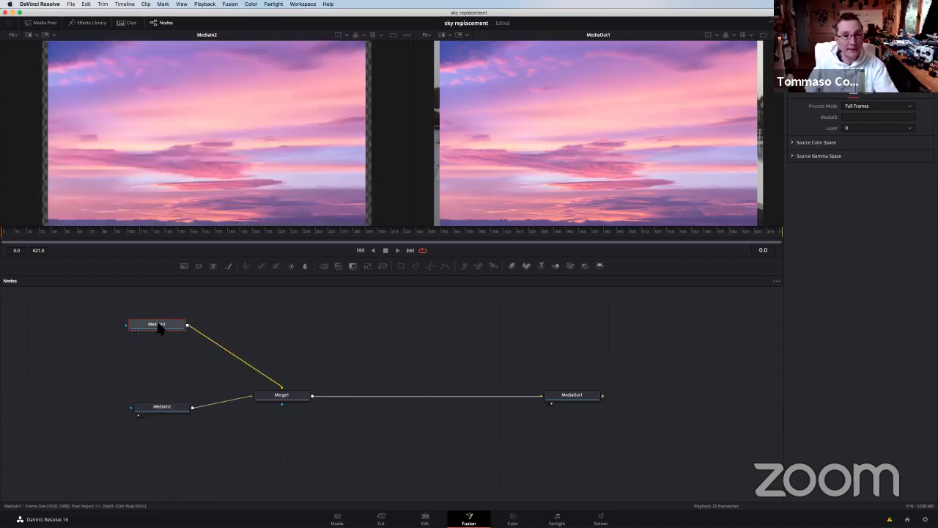
key("1")
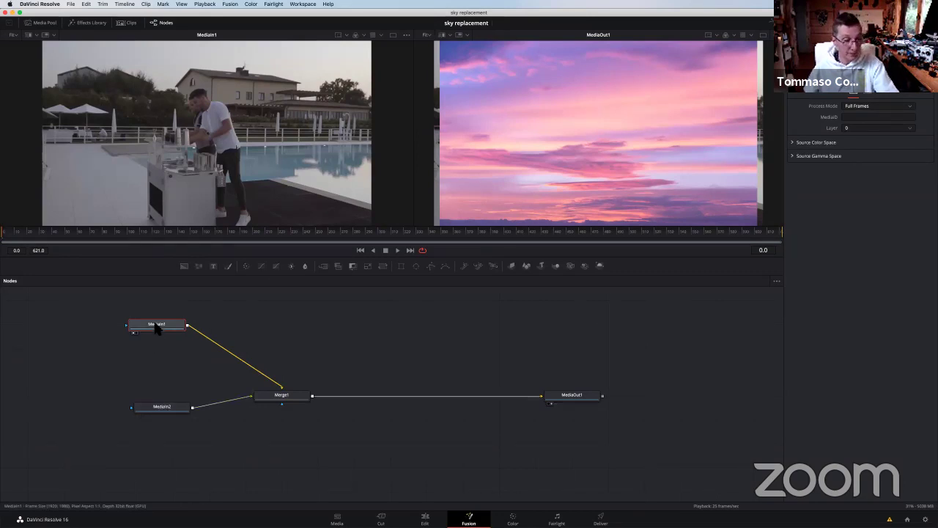
- Rename the MediaIn1 node to 'bartender' via Rename… and nudge it slightly right
right_click(154, 329)
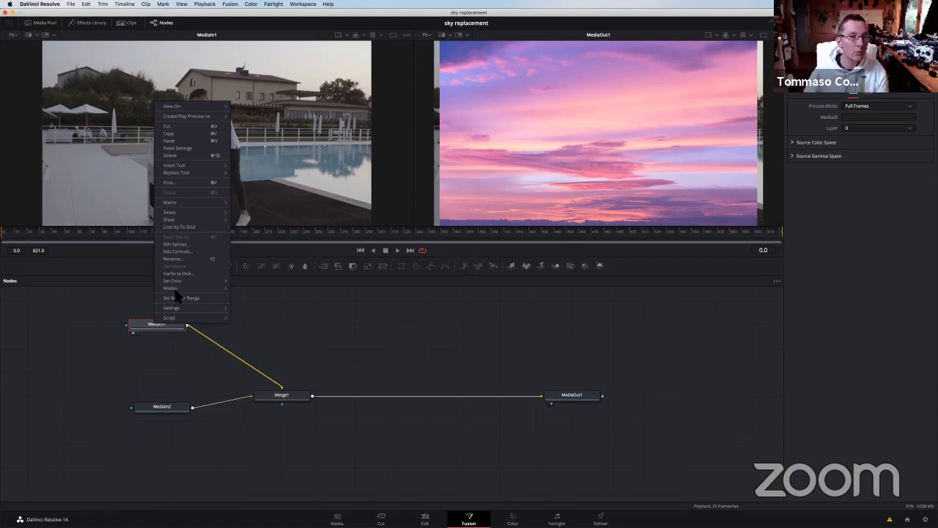
mouse_move(186, 117)
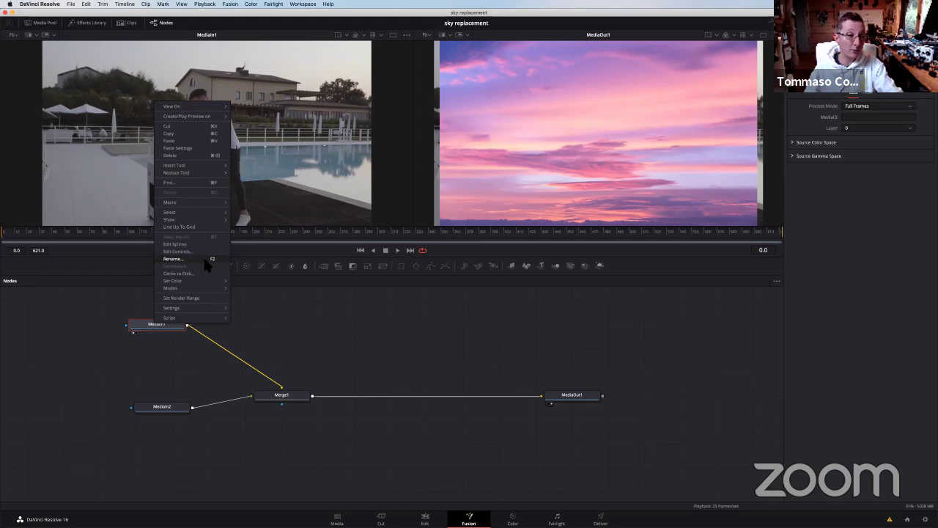
left_click(206, 260)
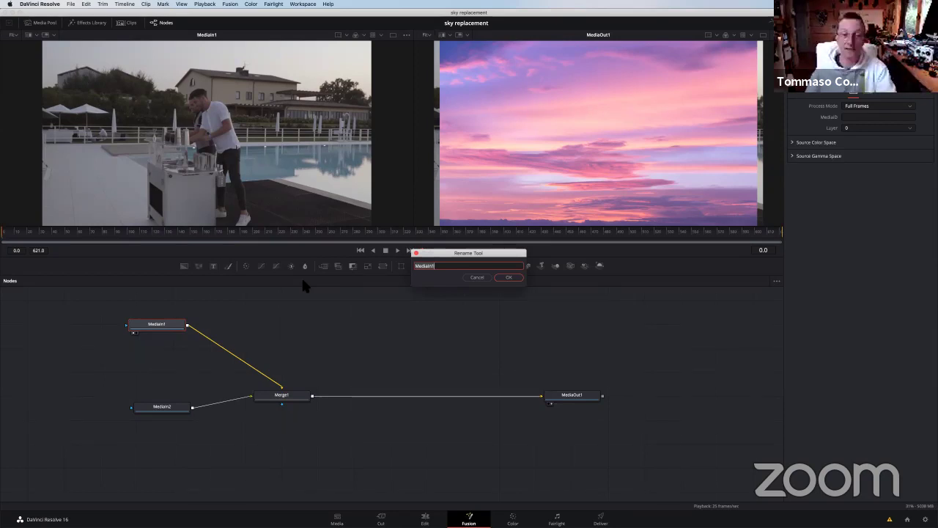
type("L")
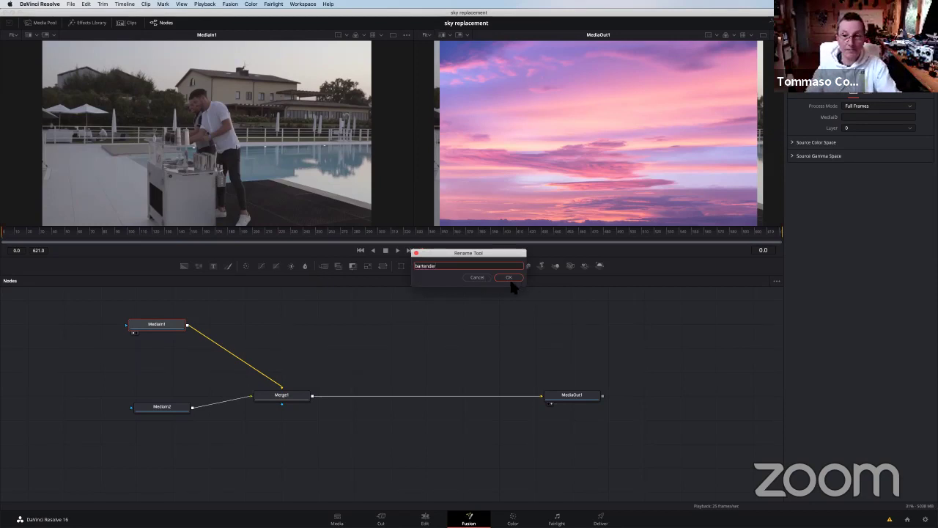
left_click(511, 278)
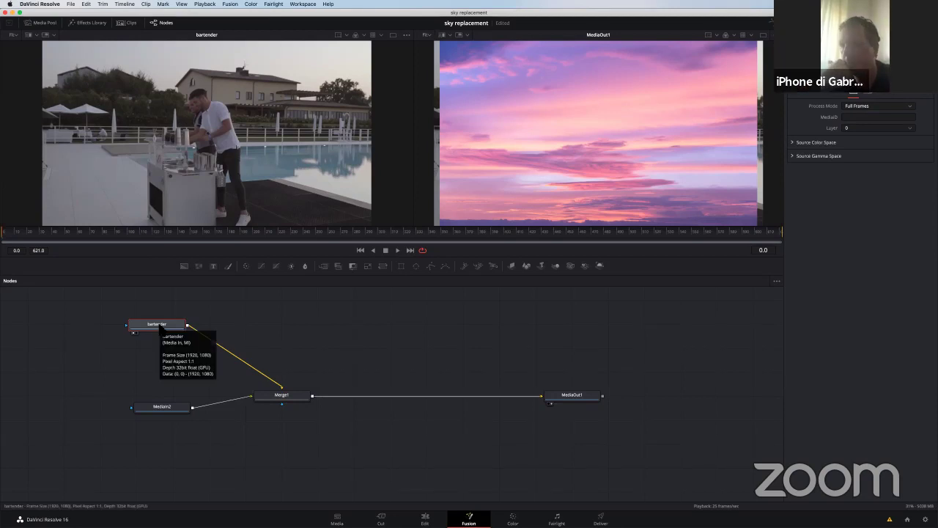
left_click_drag(159, 328, 168, 326)
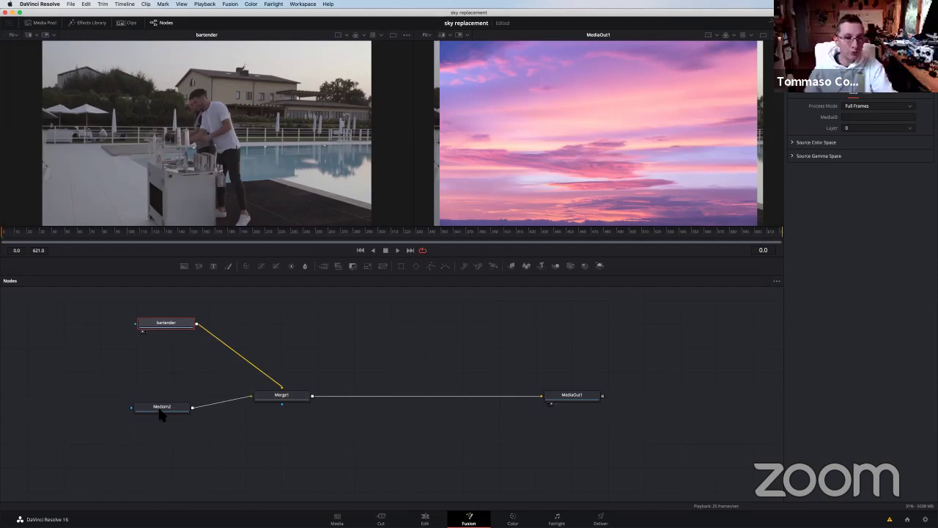
- Rename the MediaIn2 node to 'sky' using F2
left_click_drag(162, 412, 162, 414)
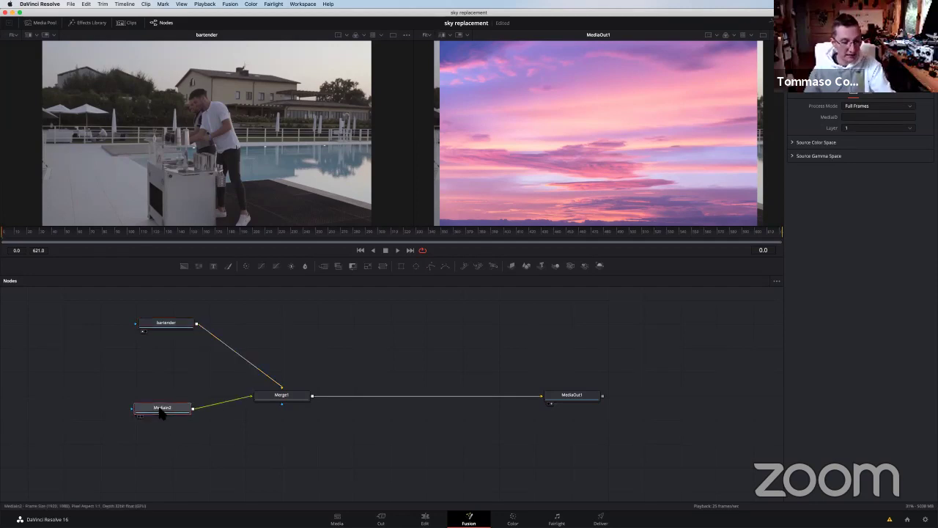
key("F2")
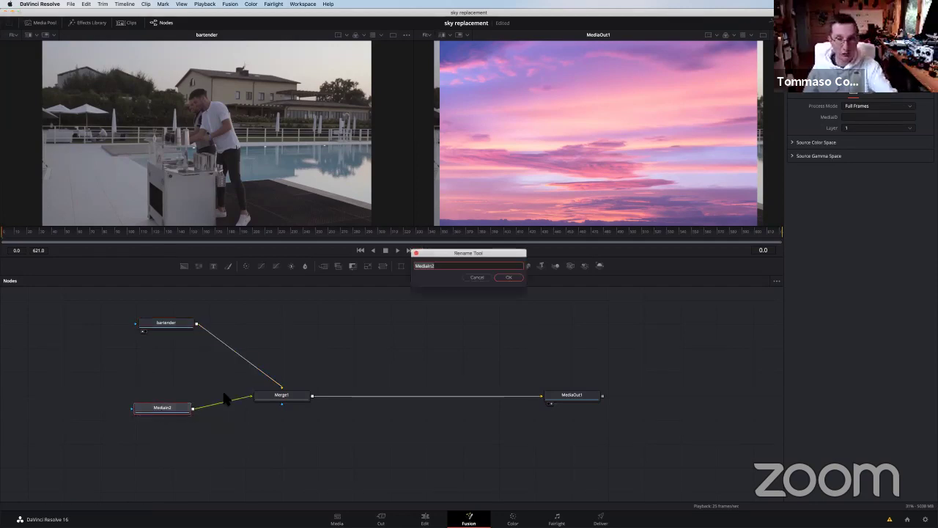
type("s")
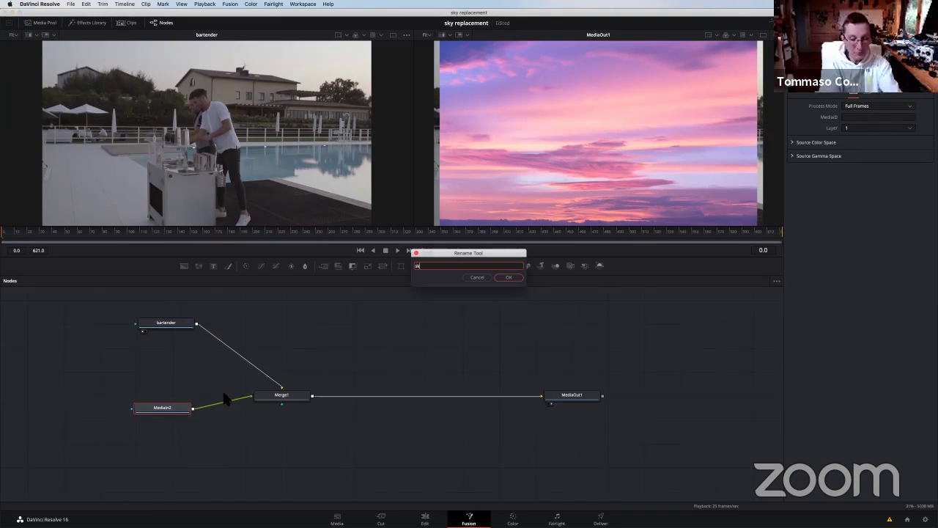
key("Return")
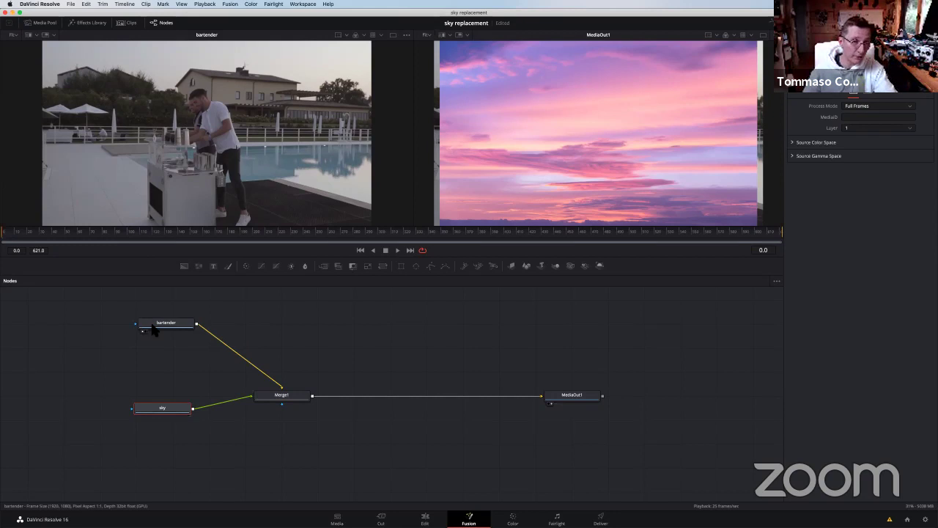
- Shift the bartender and sky nodes up-left and wire bartender into Merge1's background
left_click_drag(158, 330, 143, 325)
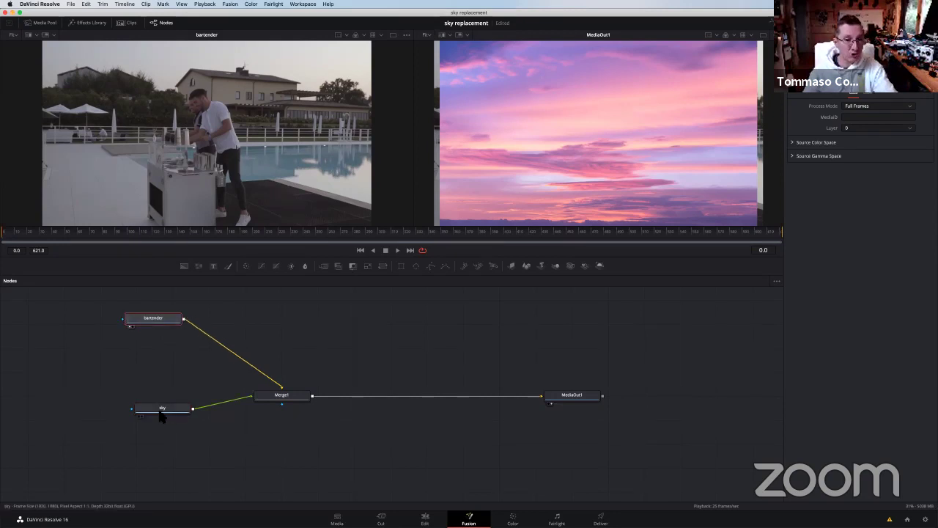
left_click_drag(158, 413, 139, 406)
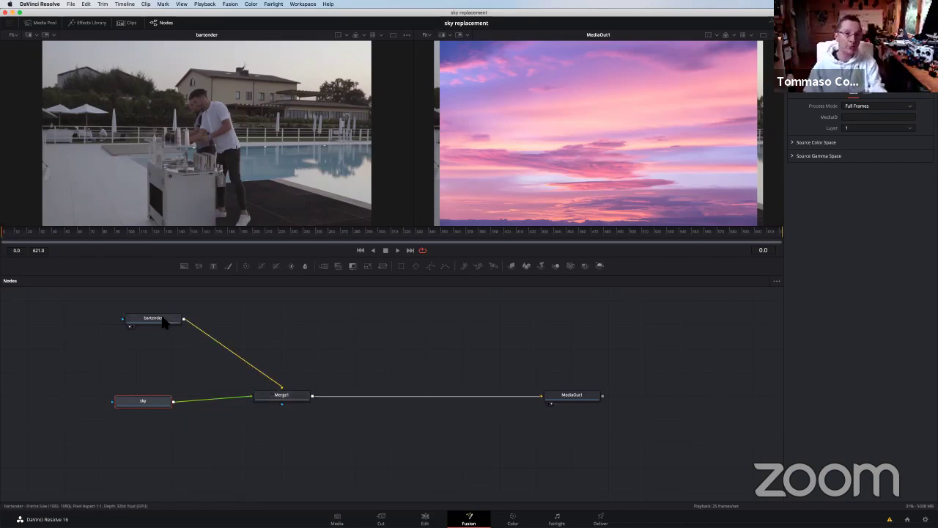
left_click_drag(163, 319, 158, 318)
left_click_drag(266, 388, 282, 393)
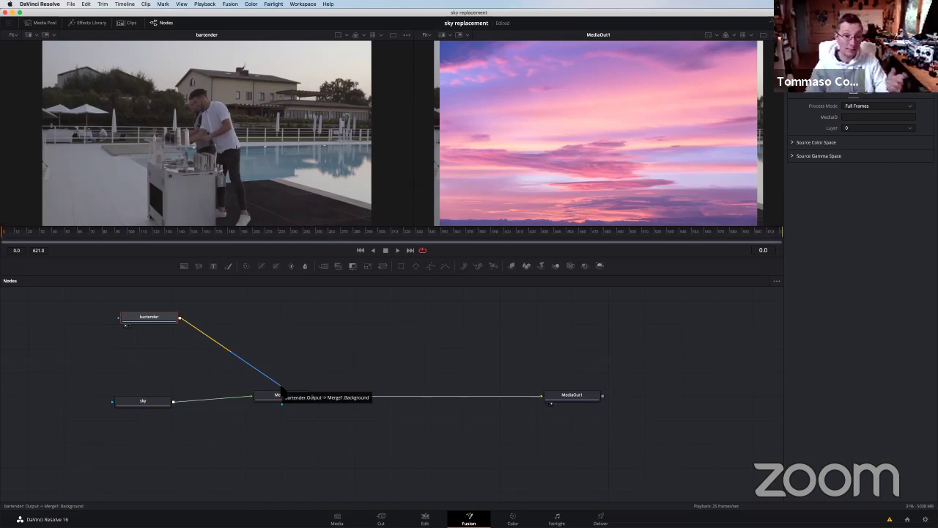
- Delete the bartender-to-Merge1 link and unplug sky from Merge1
left_click(249, 363)
key("Delete")
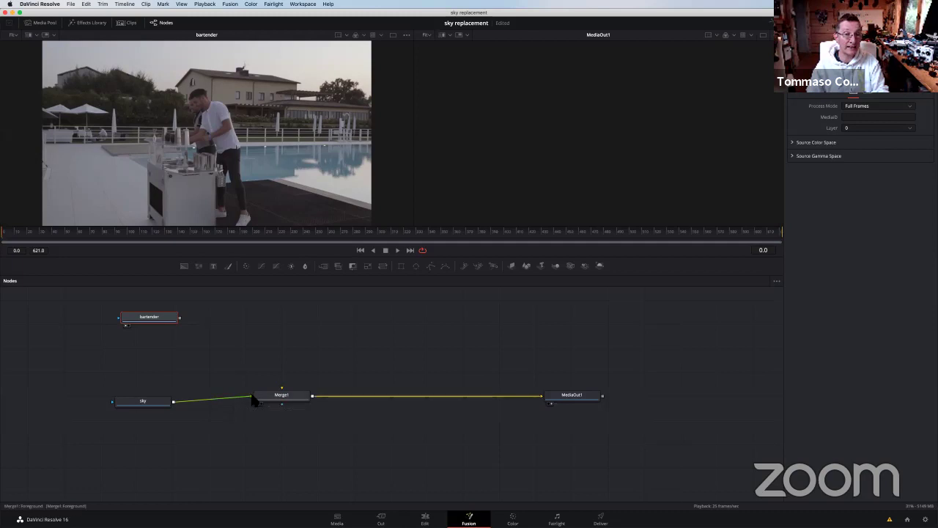
left_click_drag(253, 400, 244, 402)
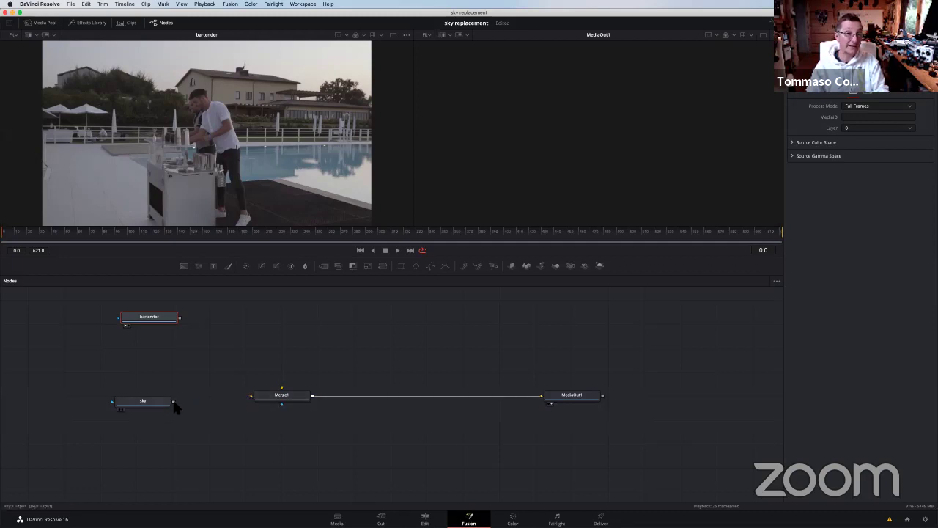
- Connect sky's output to Merge1's Background input
mouse_move(175, 403)
left_mouse_down()
mouse_move(195, 376)
mouse_move(204, 403)
mouse_move(252, 397)
left_mouse_up()
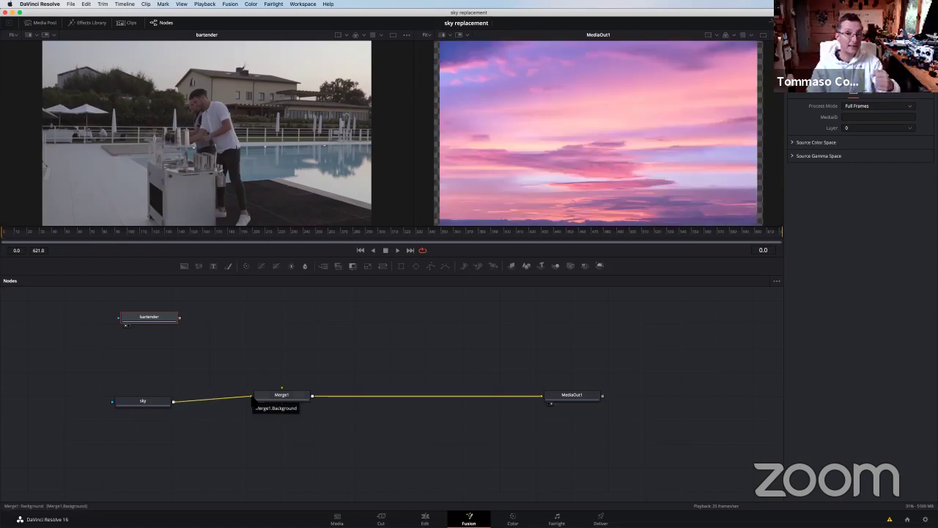
left_click(240, 401)
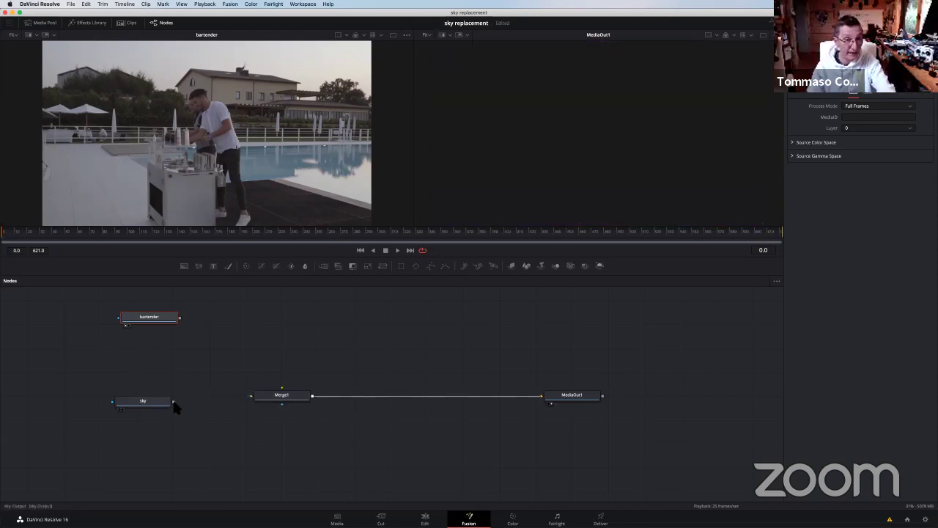
left_click_drag(227, 393, 274, 401)
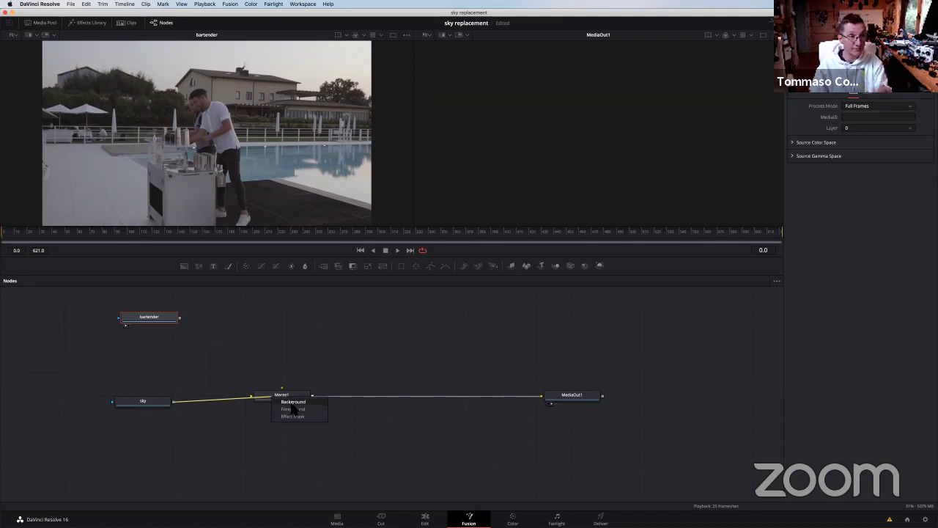
left_click(293, 403)
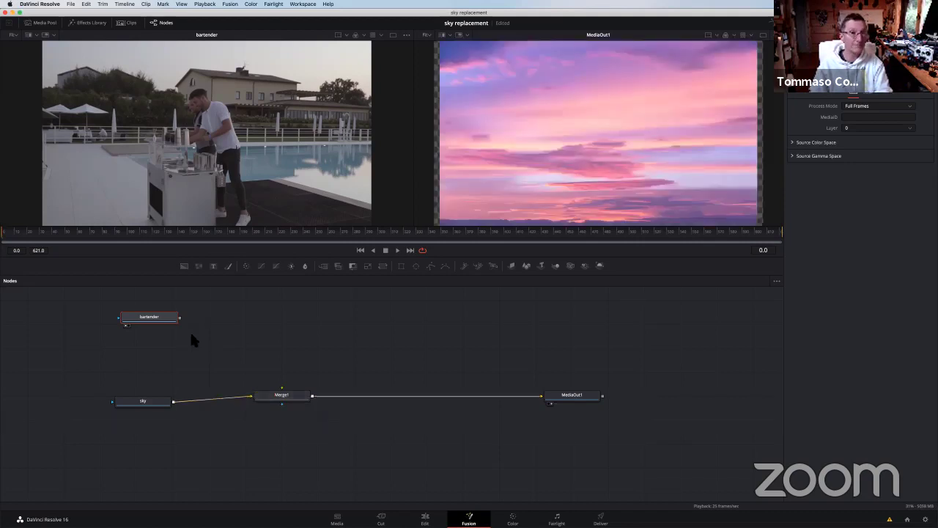
- Wire bartender into Merge1's foreground, rearrange the sky and bartender nodes, and select Merge1
left_click_drag(180, 319, 284, 393)
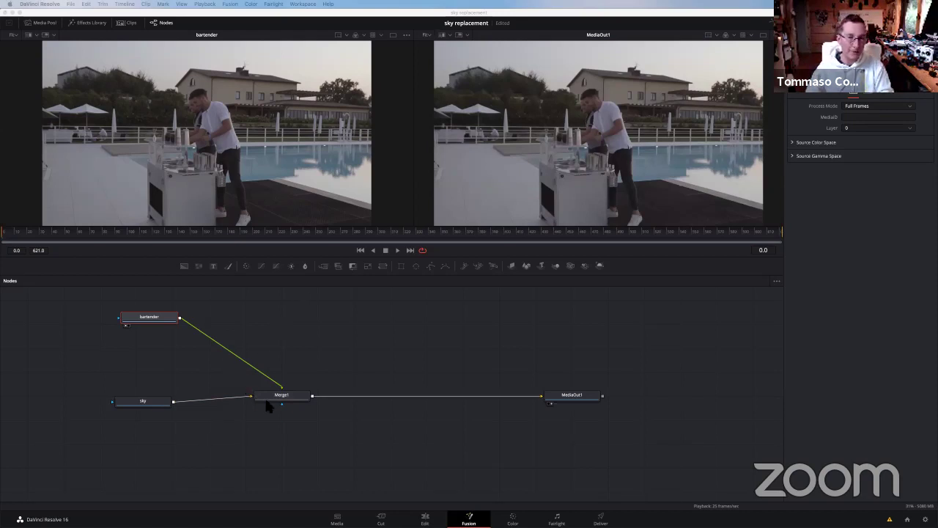
left_click_drag(155, 400, 153, 397)
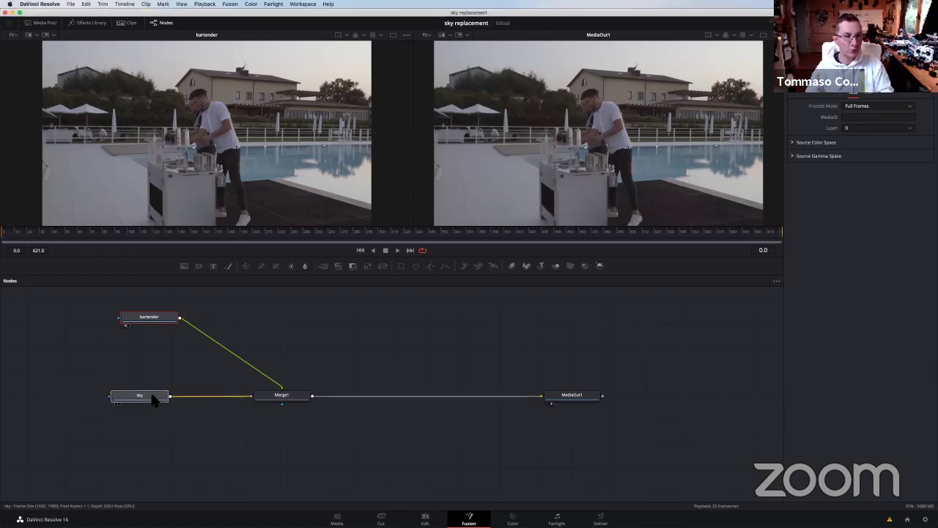
left_click(147, 323)
left_click_drag(147, 323, 234, 353)
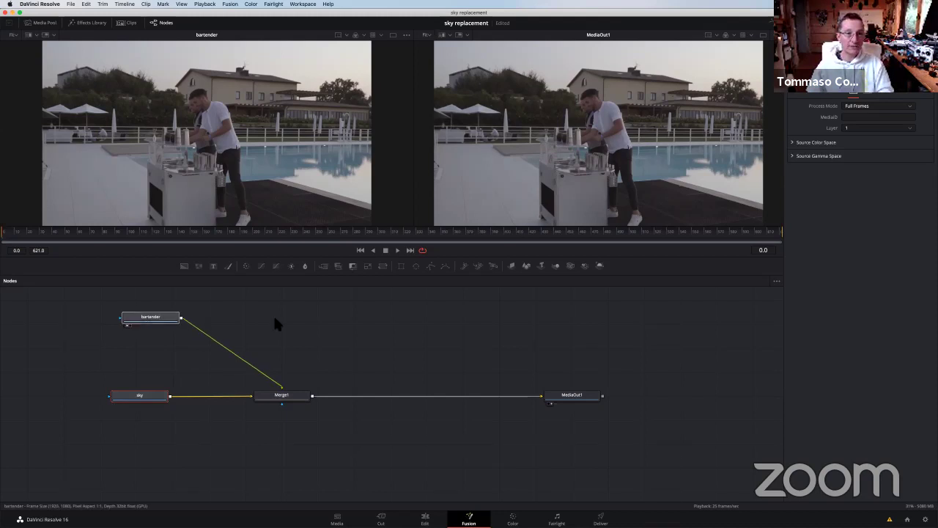
mouse_move(328, 356)
left_mouse_down()
mouse_move(320, 449)
mouse_move(211, 438)
mouse_move(277, 344)
mouse_move(370, 432)
mouse_move(222, 343)
mouse_move(158, 318)
left_mouse_up()
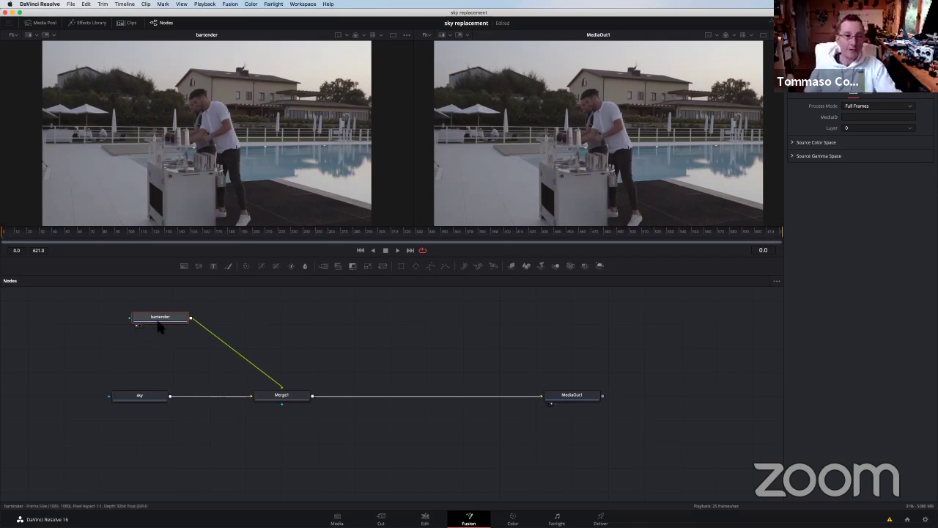
left_click_drag(154, 320, 133, 318)
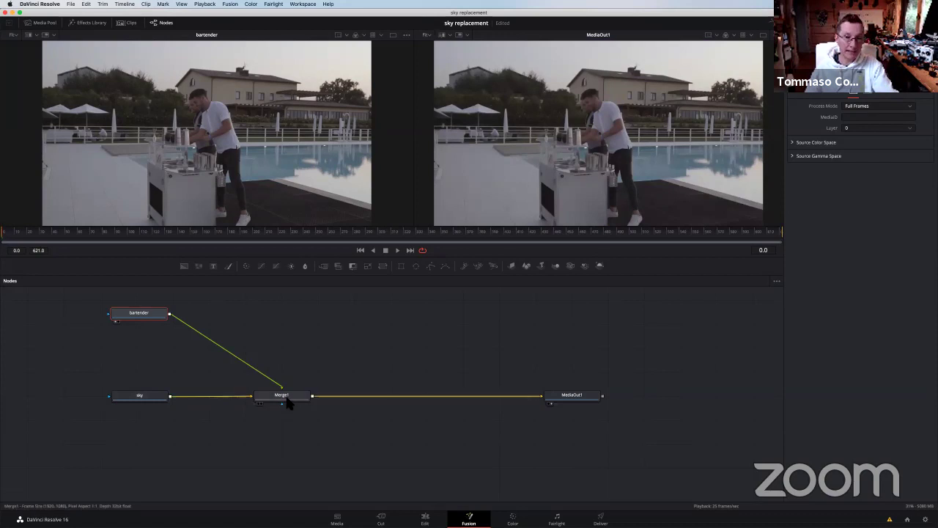
left_click(286, 400)
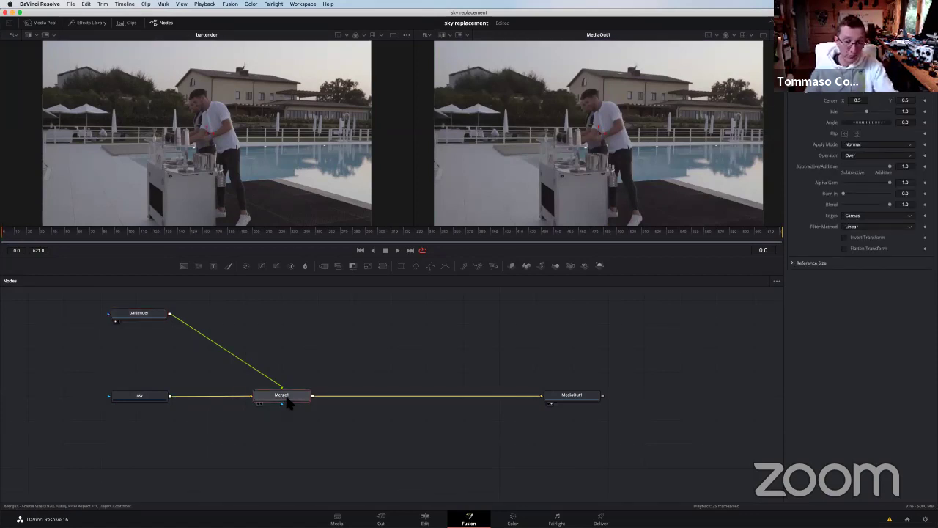
key("ctrl+t")
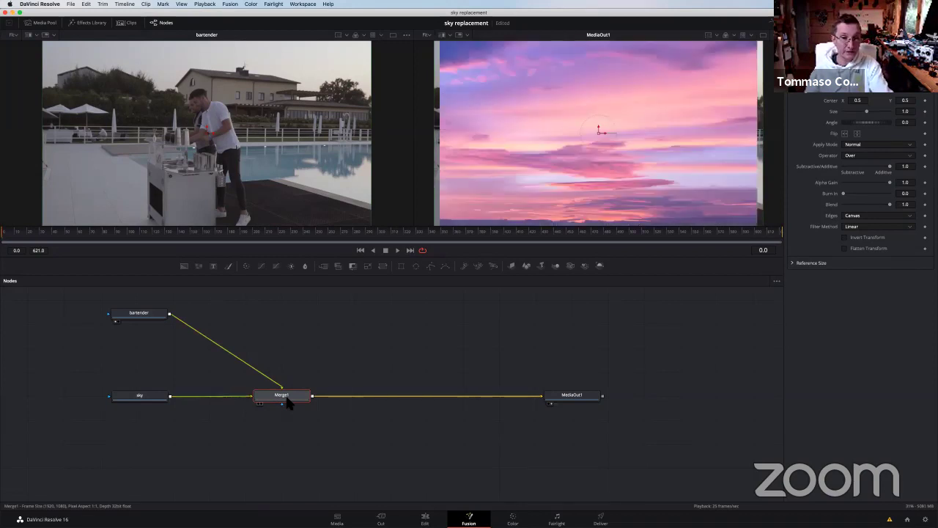
key("ctrl+t")
key("ctrl+t")
key("ctrl+t")
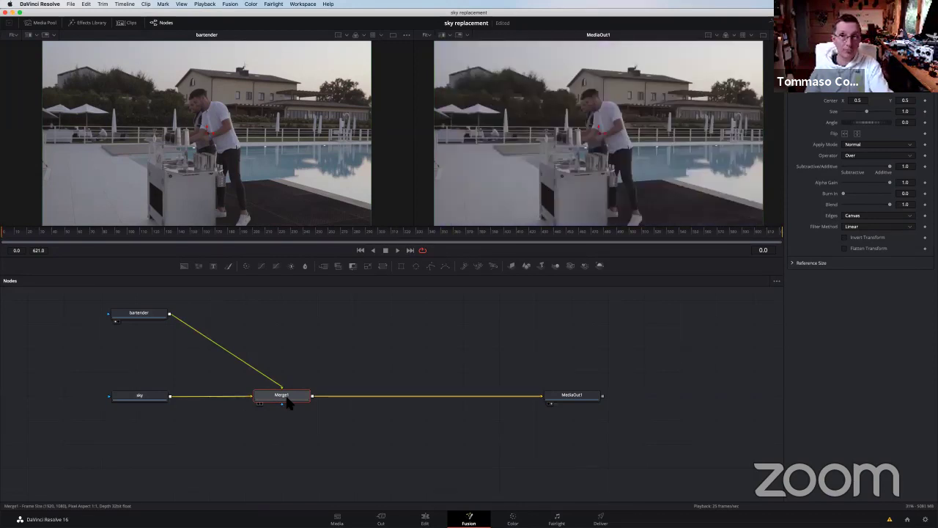
key("ctrl+t")
key("ctrl+t")
key("ctrl+t")
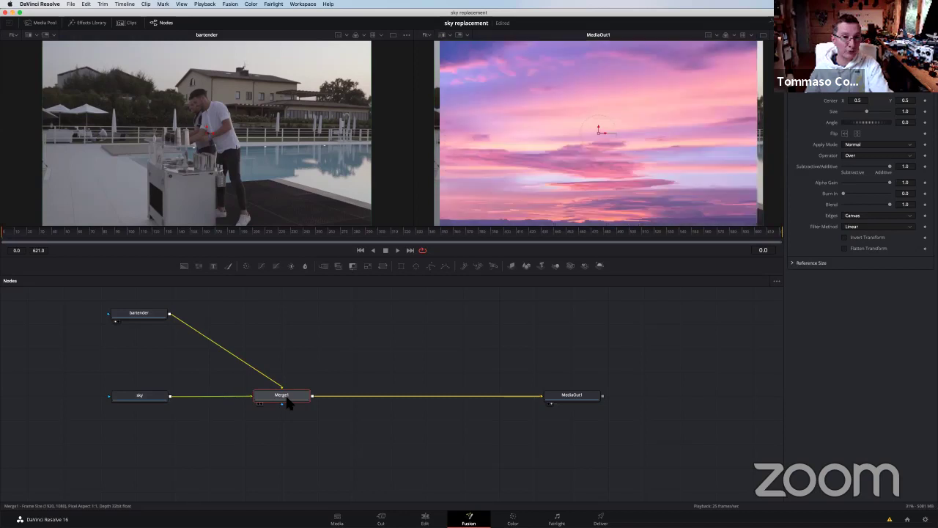
key("ctrl+t")
key("ctrl+t")
key("ctrl+t")
key("ctrl+t")
key("ctrl+t")
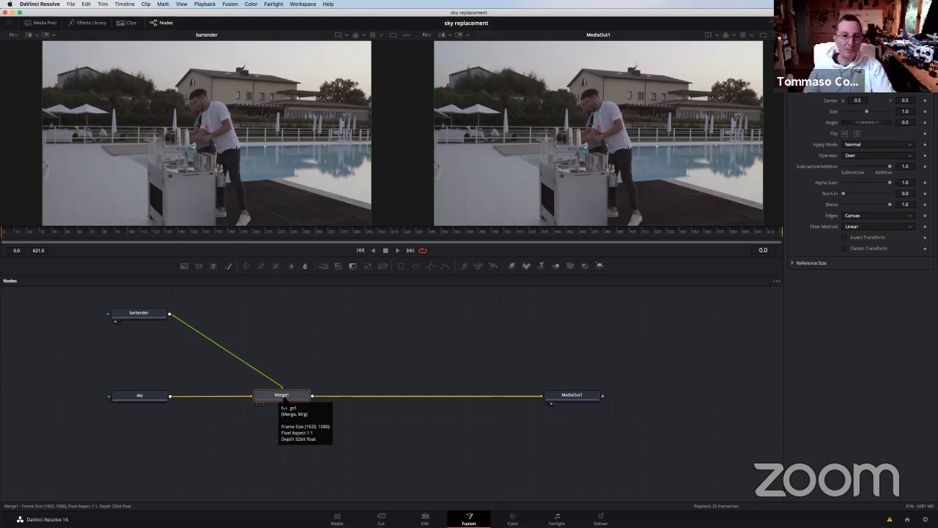
left_click(147, 315)
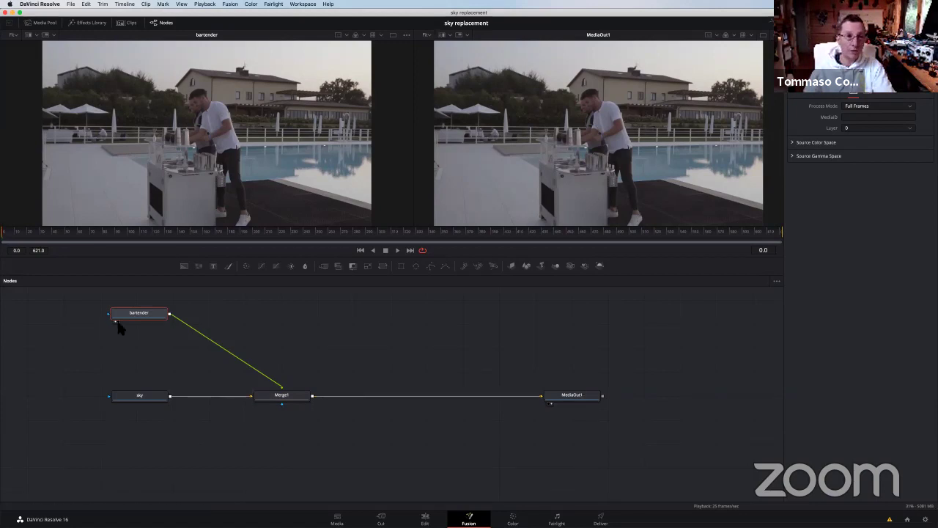
- Nudge the bartender node slightly left and bring up the Effects Library
left_click_drag(136, 316, 123, 318)
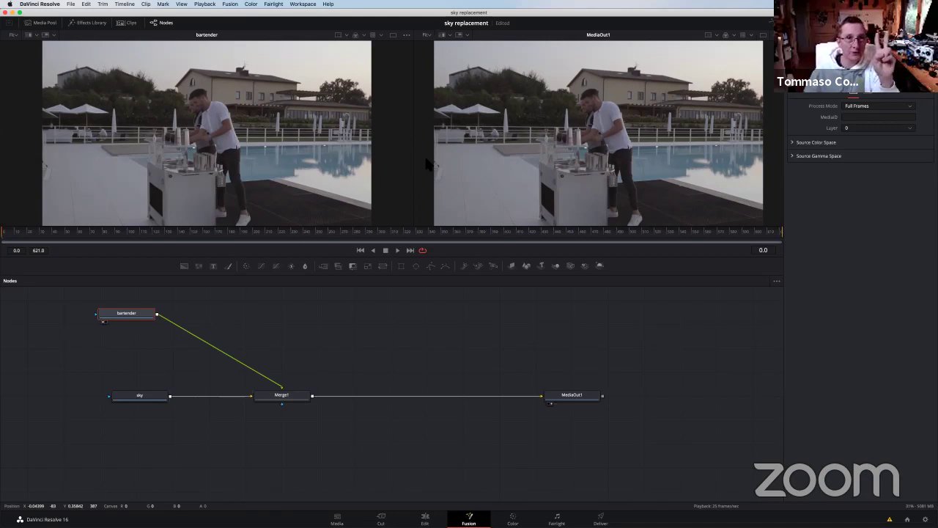
left_click(88, 23)
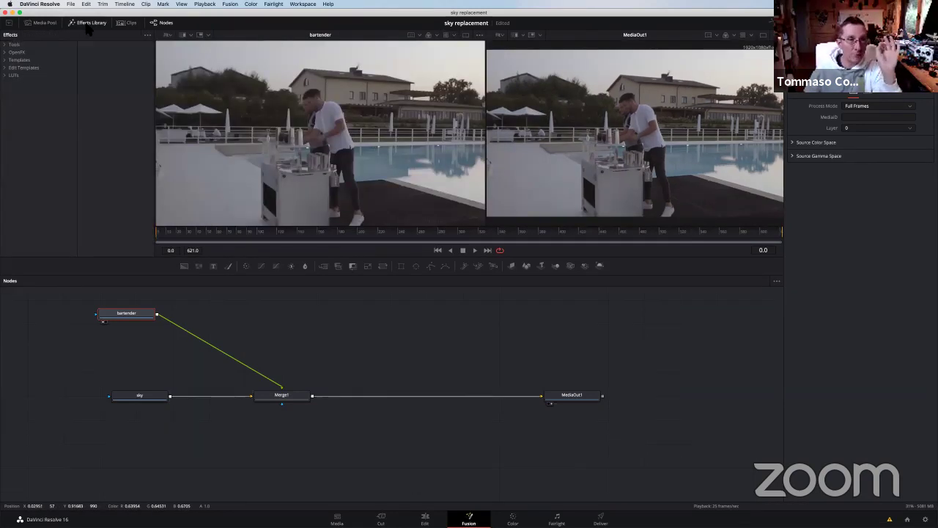
left_click(6, 45)
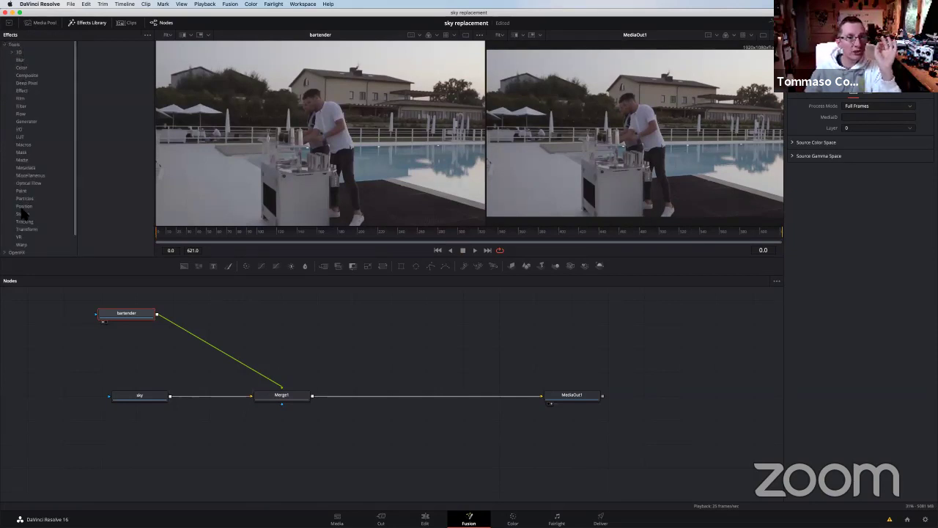
left_click(7, 183)
left_click(27, 175)
left_click(23, 160)
left_click(20, 53)
left_click(26, 76)
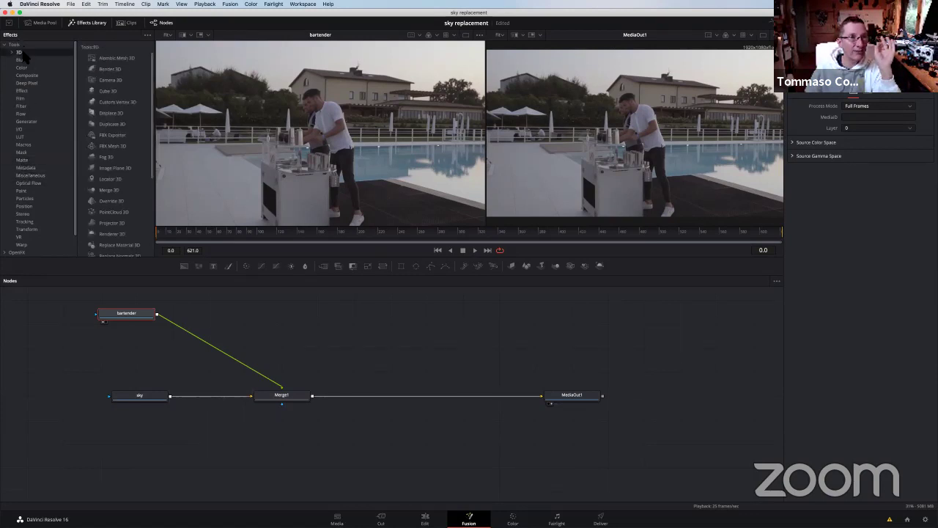
left_click(22, 59)
left_click(22, 67)
left_click(26, 75)
left_click(27, 83)
left_click(28, 89)
left_click(31, 106)
left_click(29, 113)
left_click(29, 121)
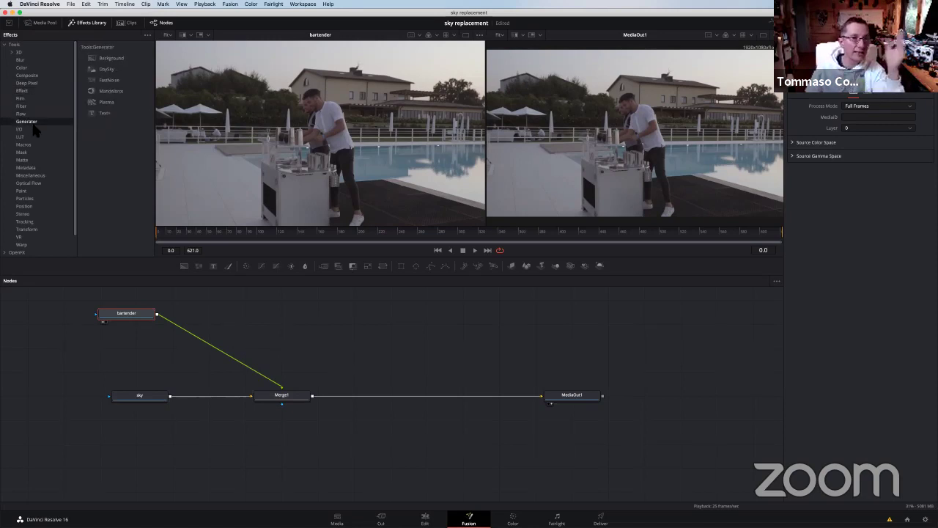
left_click(38, 160)
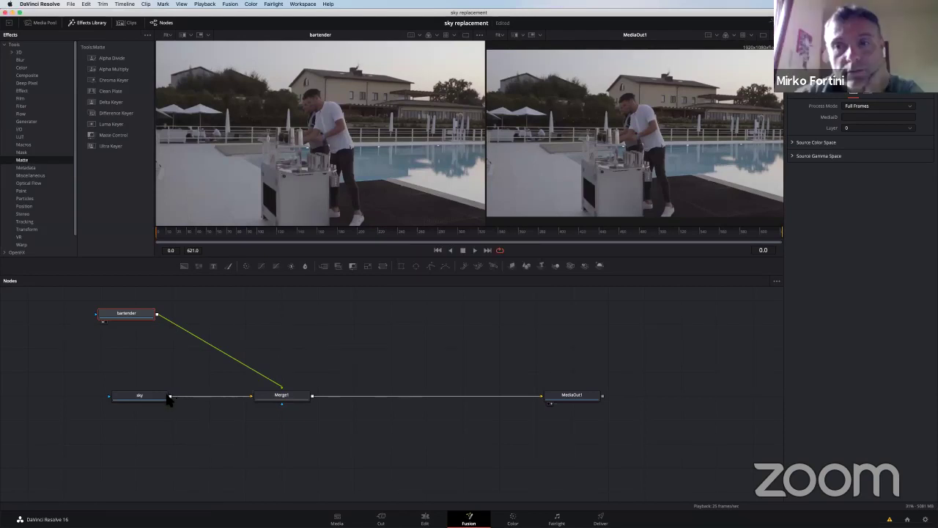
mouse_move(166, 400)
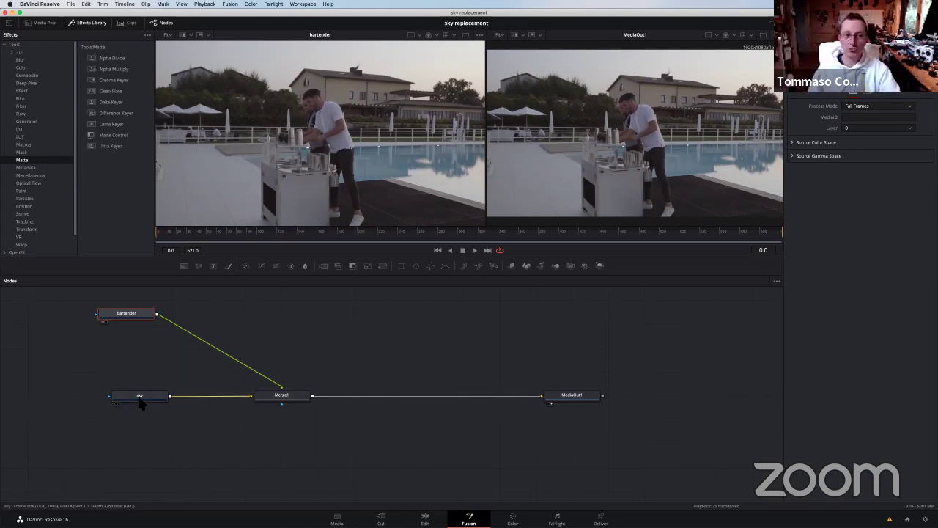
- After checking the sky and bartender nodes, add a LumaKeyer1 node from Tools > Matte
left_click(139, 396)
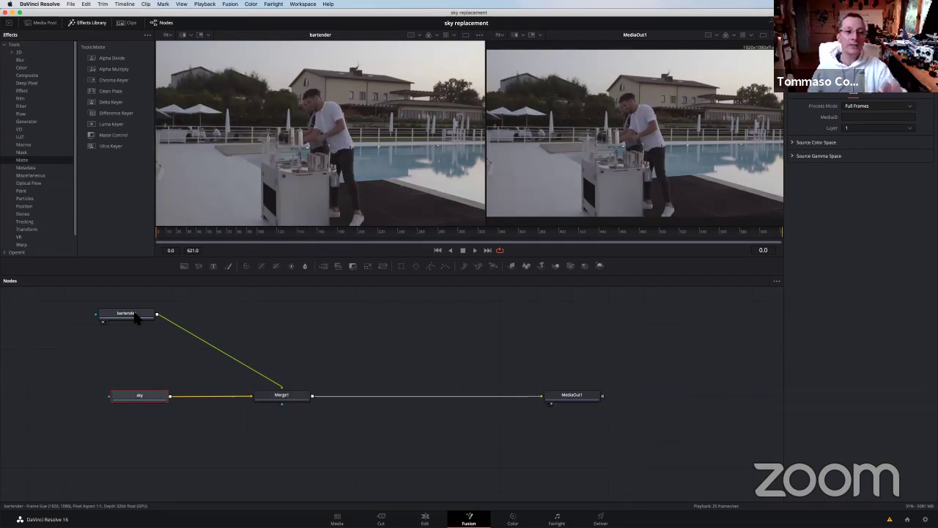
mouse_move(135, 315)
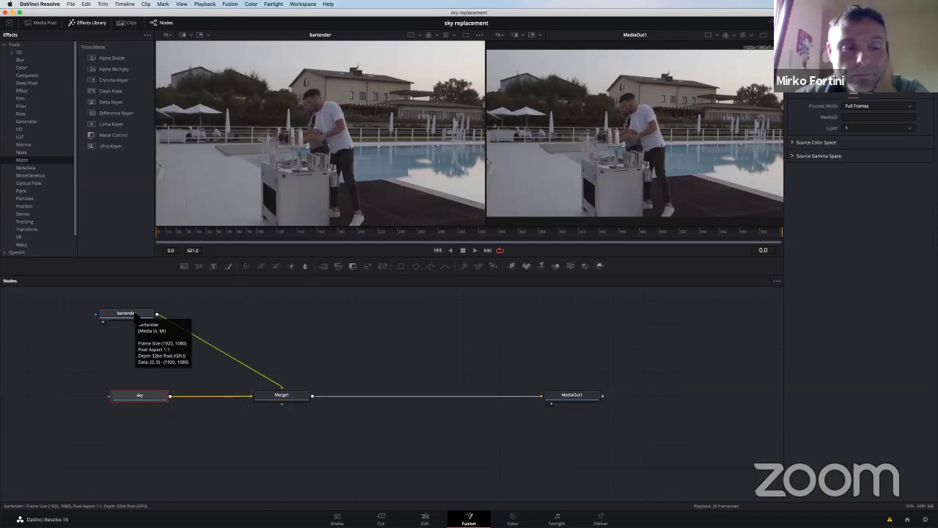
left_click(130, 313)
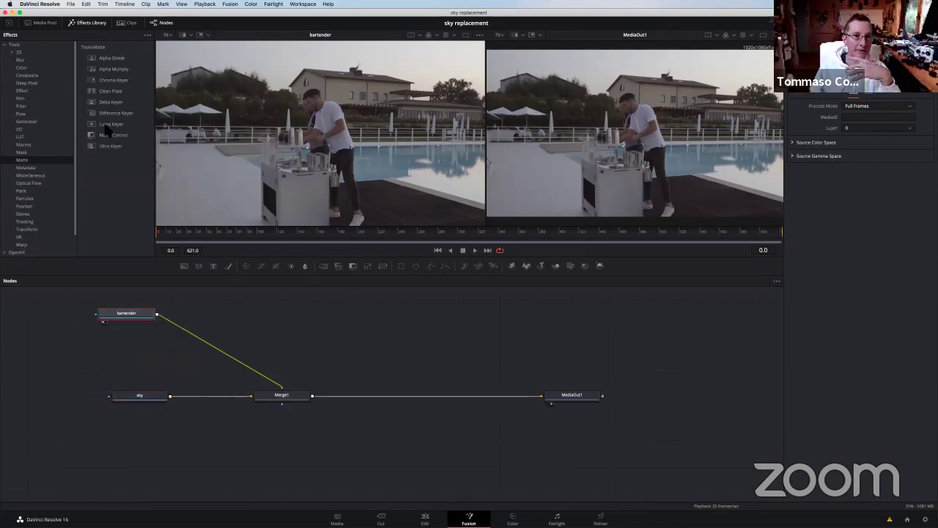
left_click(321, 334)
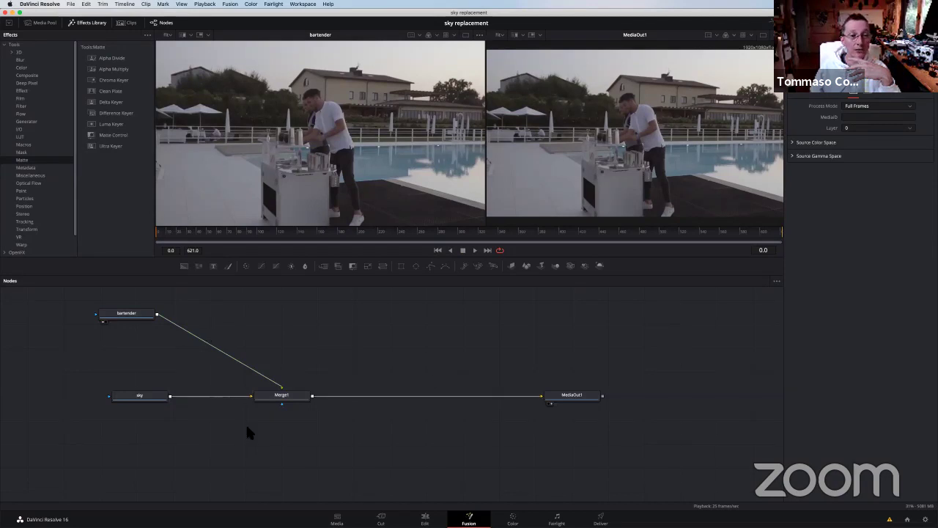
left_click(111, 124)
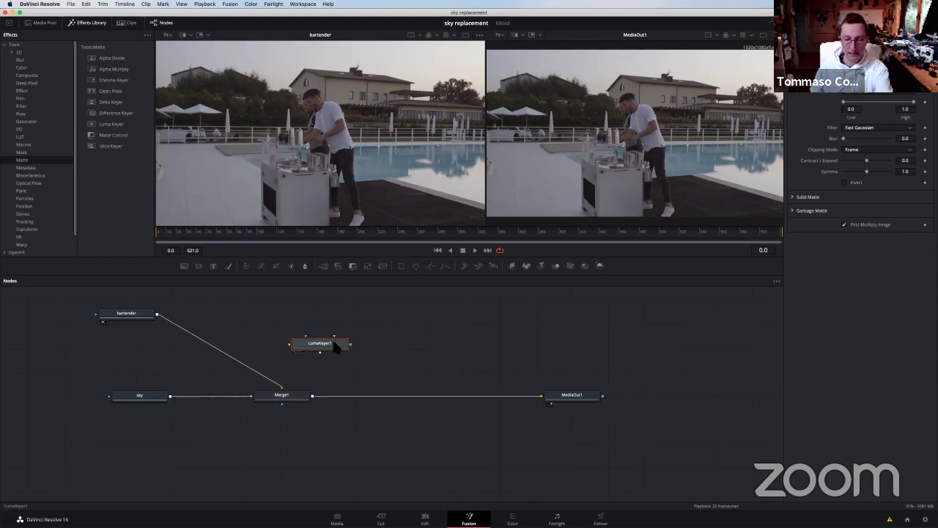
- Replace the Luma Keyer with a fresh one placed above Merge1
key("Delete")
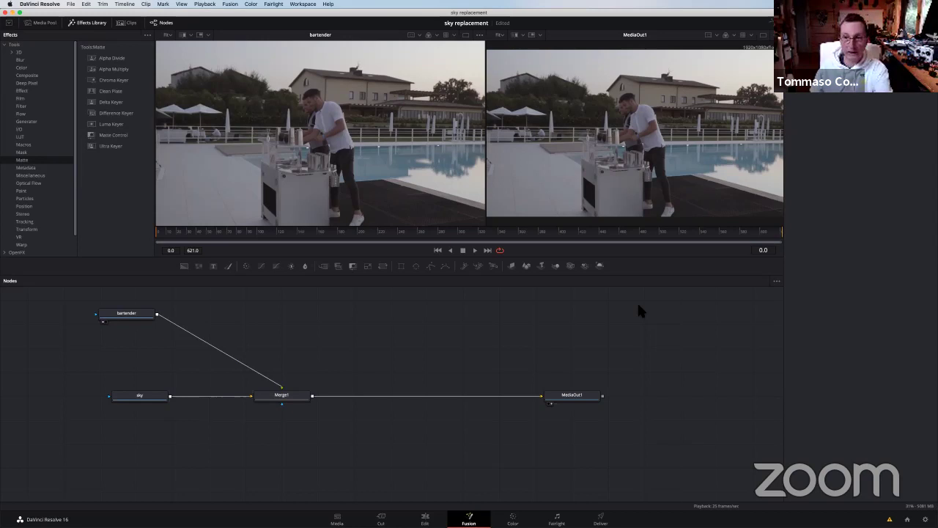
left_click(112, 124)
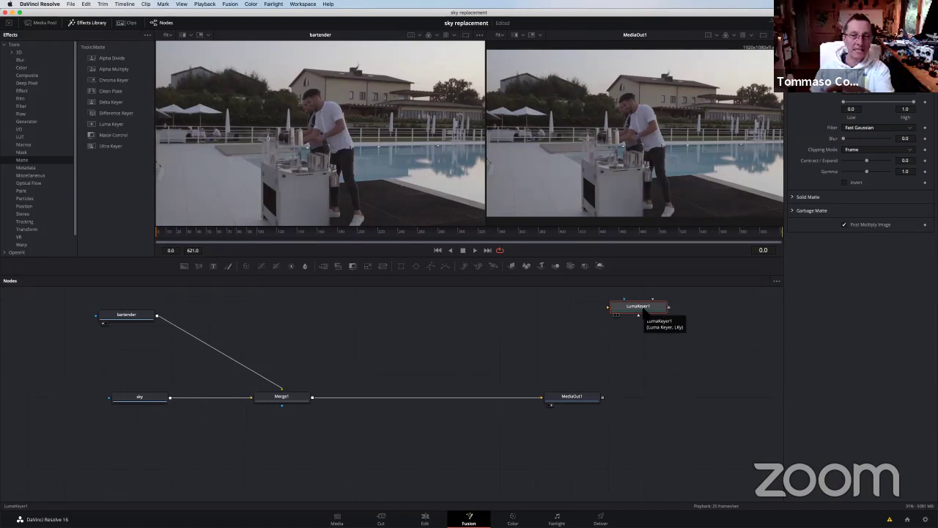
left_click_drag(639, 313, 277, 331)
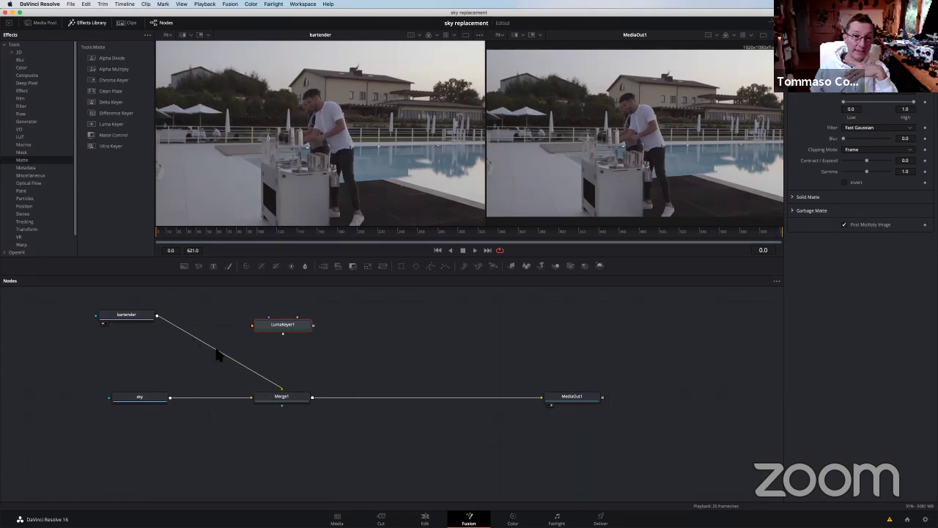
- Insert LumaKeyer1 onto the bartender-to-Merge1 link, wiring it into Merge1's foreground
left_click_drag(274, 327, 202, 350)
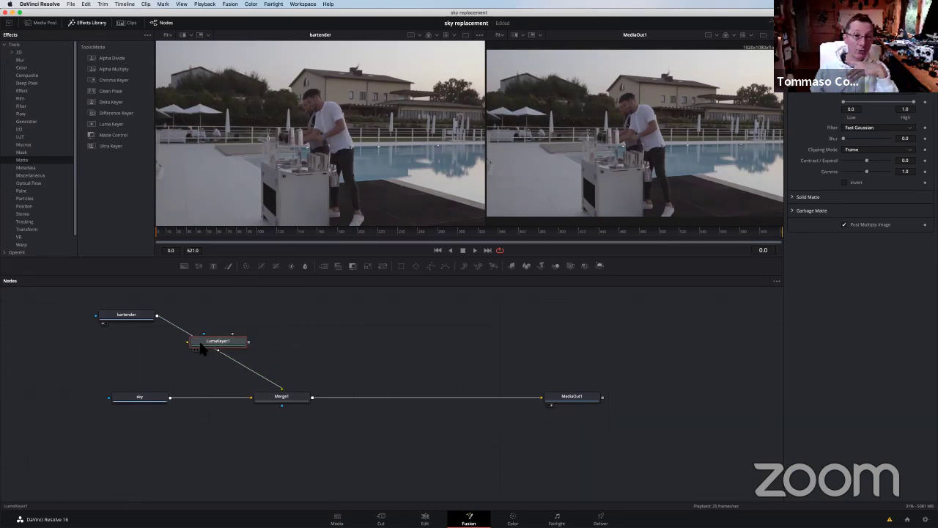
mouse_move(131, 317)
left_mouse_down()
mouse_move(193, 312)
mouse_move(102, 311)
left_mouse_up()
left_click(217, 355)
left_click_drag(219, 354, 329, 326)
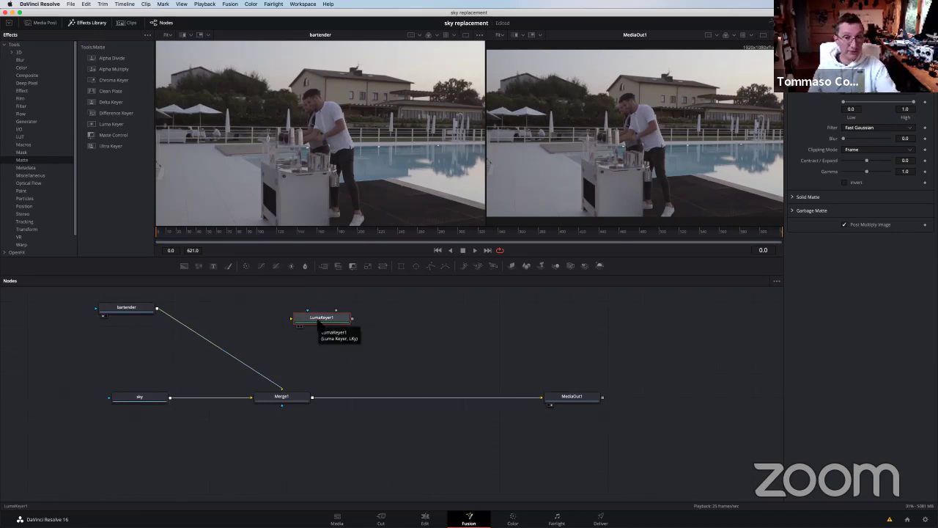
left_click_drag(319, 324, 217, 352)
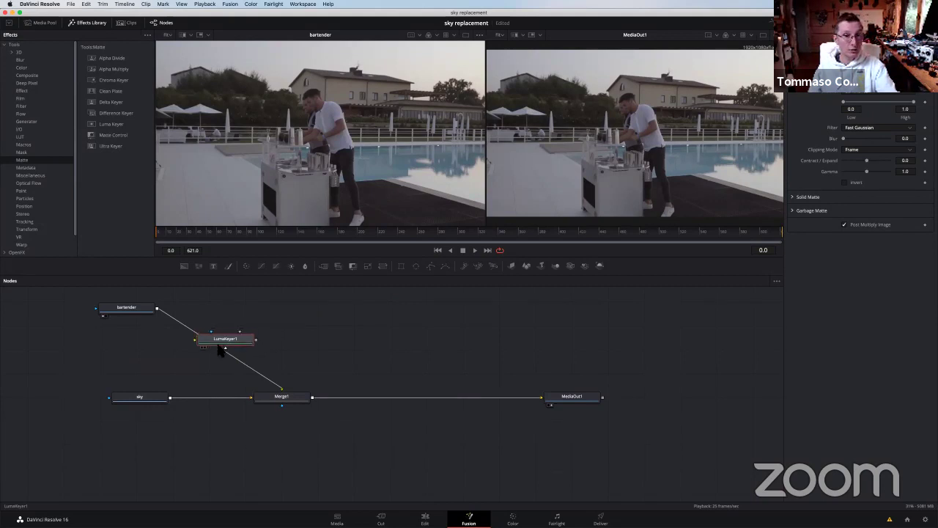
left_click_drag(216, 351, 219, 349)
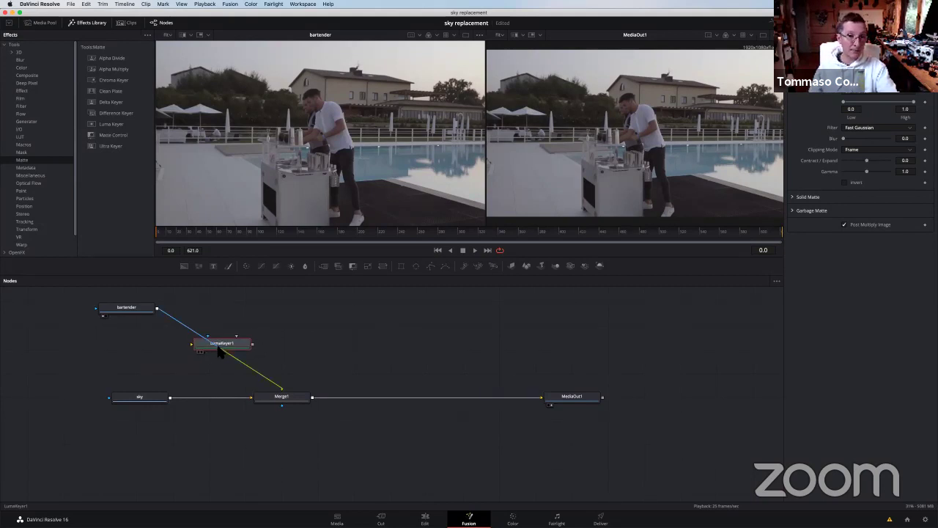
mouse_move(219, 352)
left_mouse_down()
mouse_move(297, 321)
mouse_move(222, 333)
mouse_move(267, 324)
left_mouse_up()
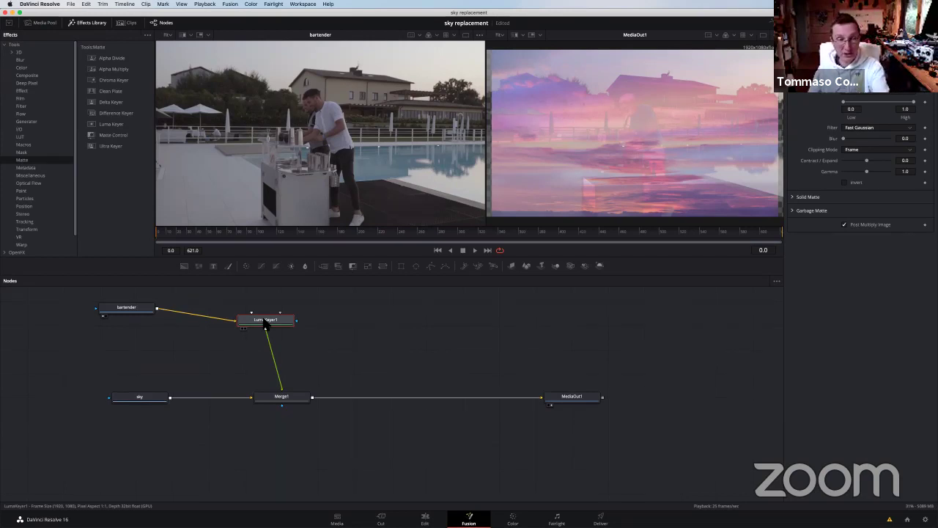
- Re-insert LumaKeyer1 between bartender and Merge1, then view Fusion Clip 1 on the Edit page
key("Delete")
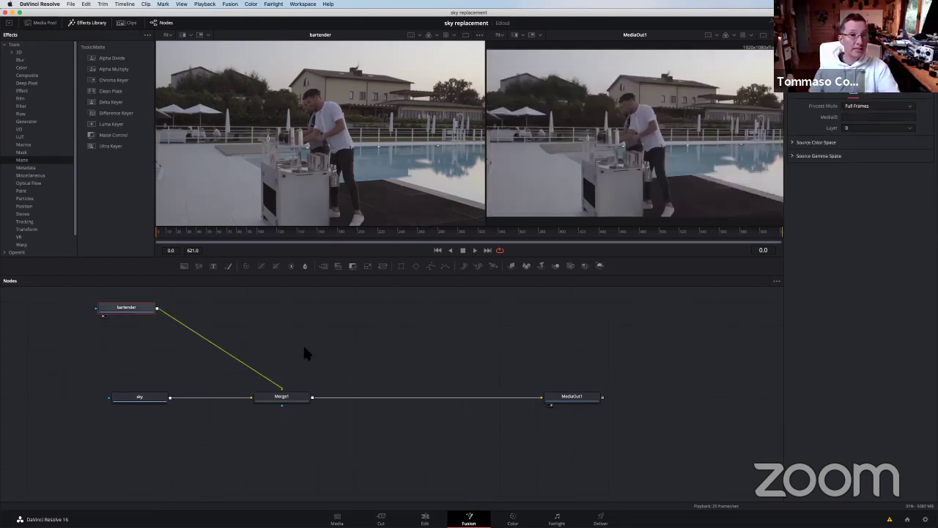
left_click(132, 312)
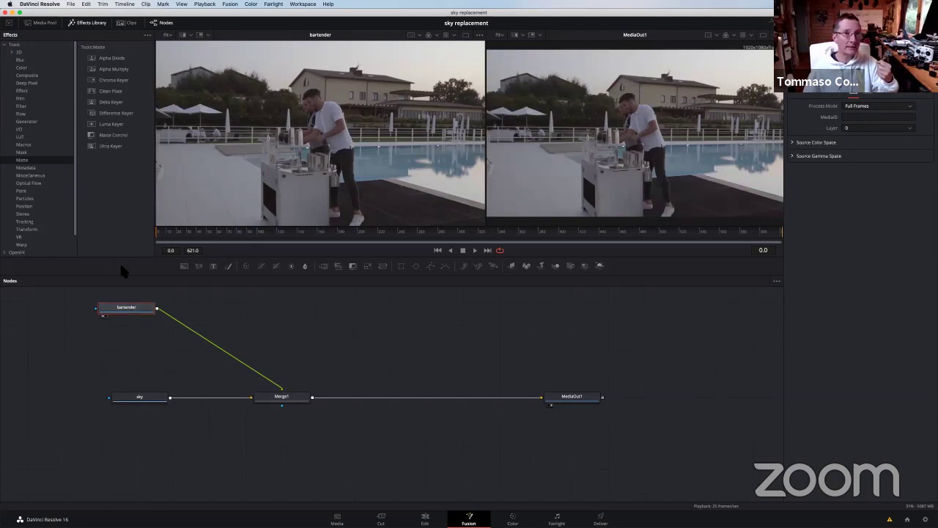
left_click(110, 124)
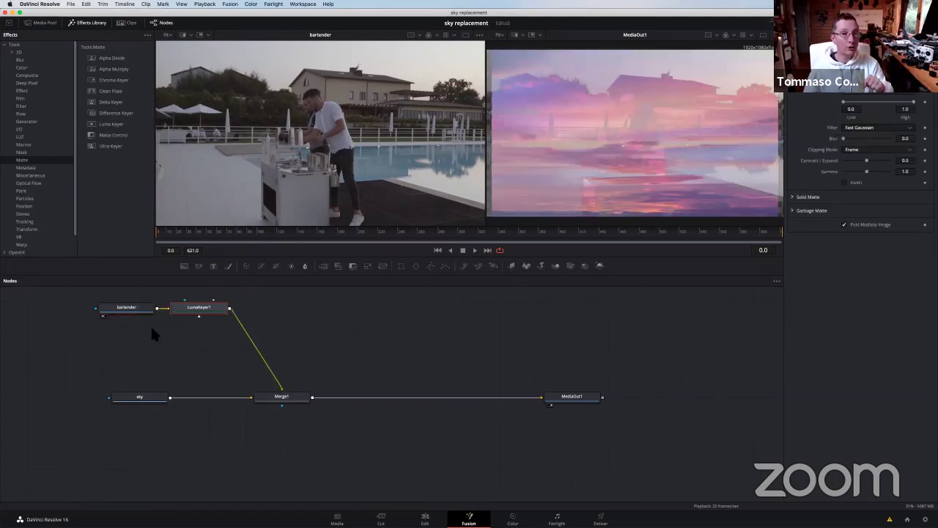
mouse_move(197, 308)
left_mouse_down()
mouse_move(293, 317)
mouse_move(240, 320)
left_mouse_up()
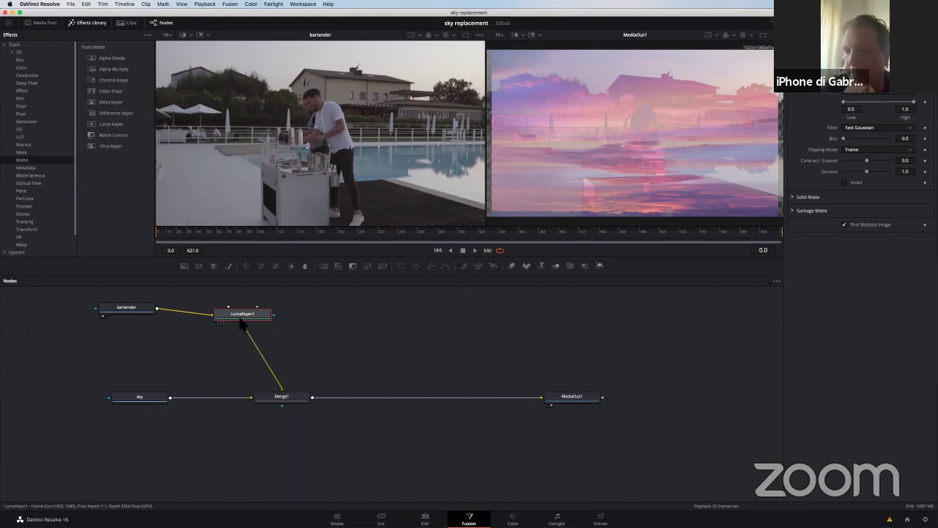
key("XF86AudioRaiseVolume")
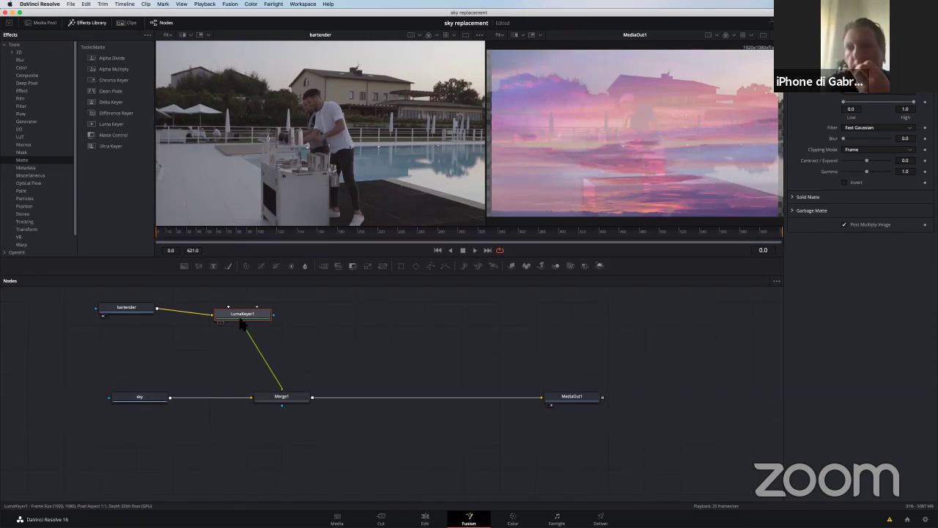
left_click(424, 519)
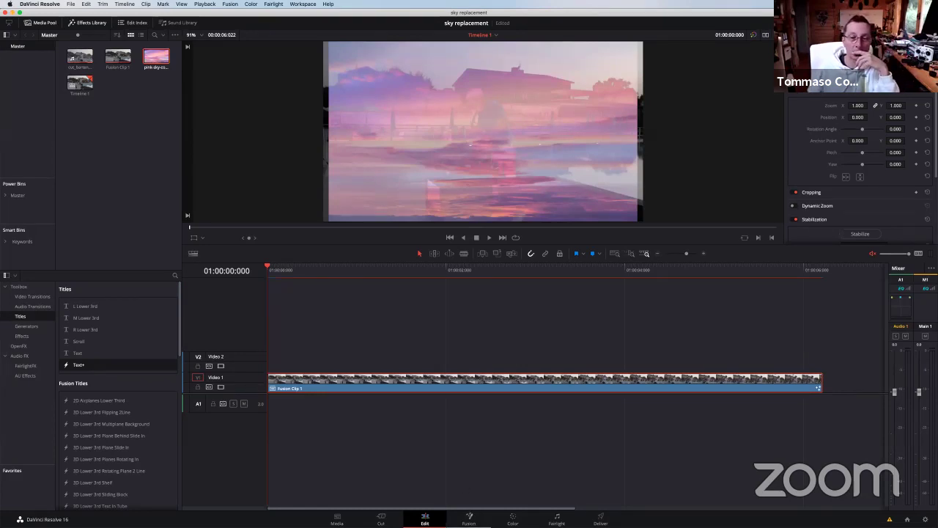
- Back in Fusion, nudge LumaKeyer1 and compare bartender and LumaKeyer1 settings
left_click(468, 519)
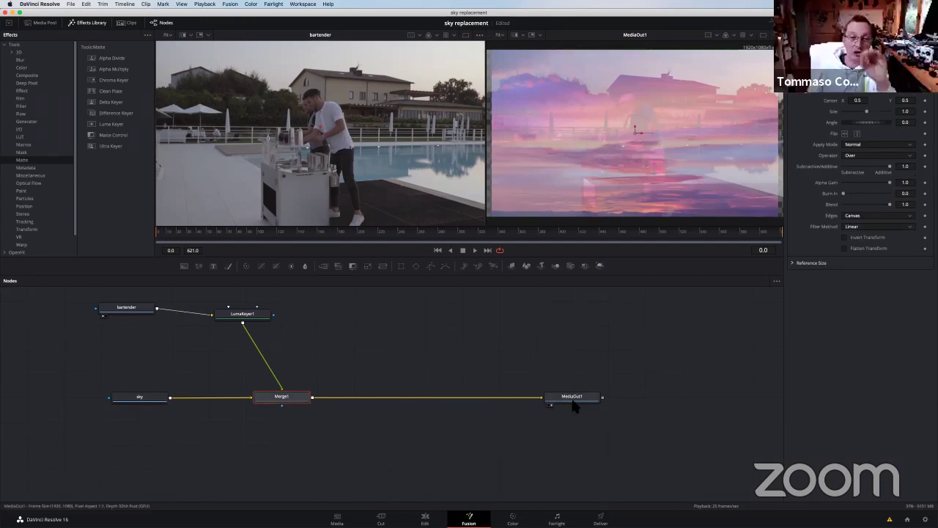
mouse_move(574, 400)
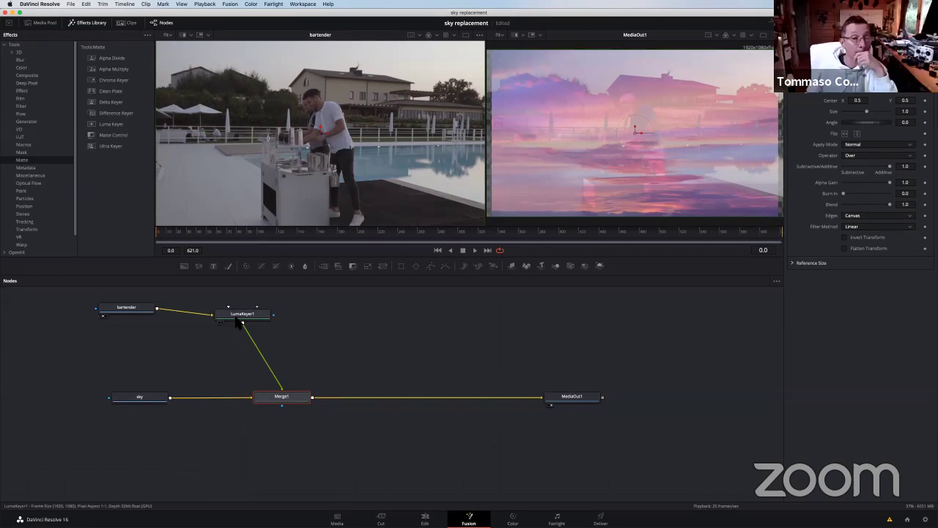
left_click_drag(235, 316, 243, 343)
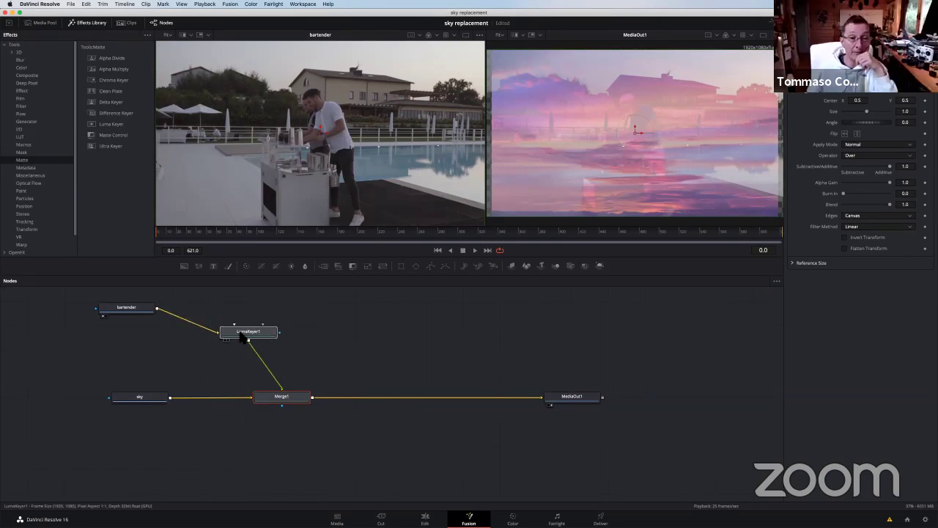
left_click(139, 308)
left_click(255, 335)
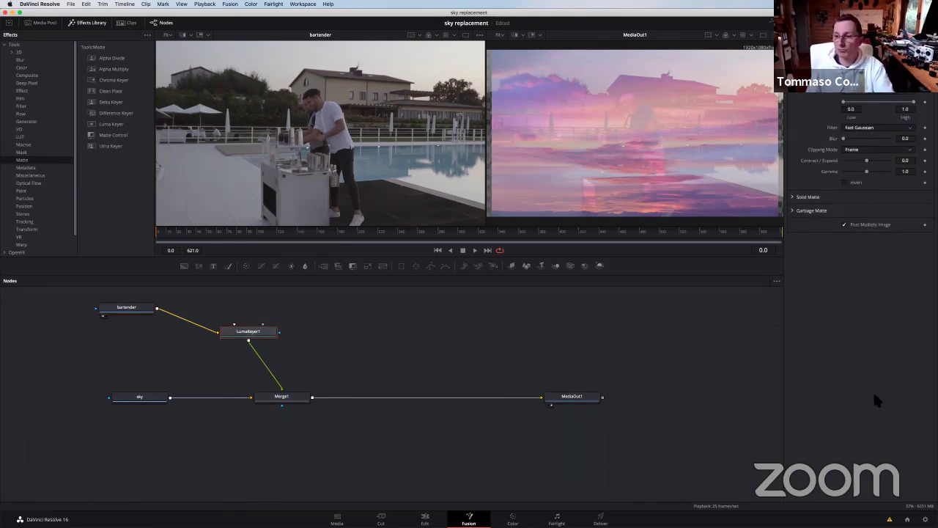
left_click(134, 307)
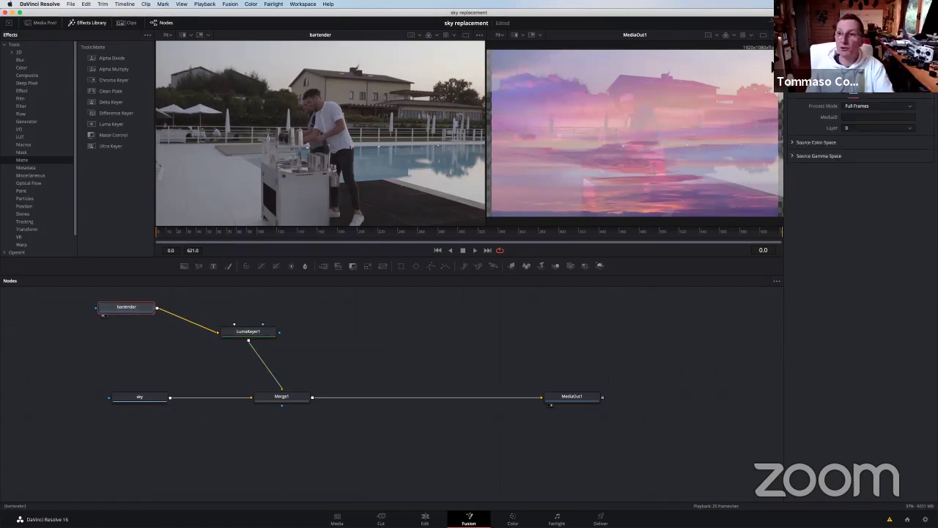
left_click(256, 335)
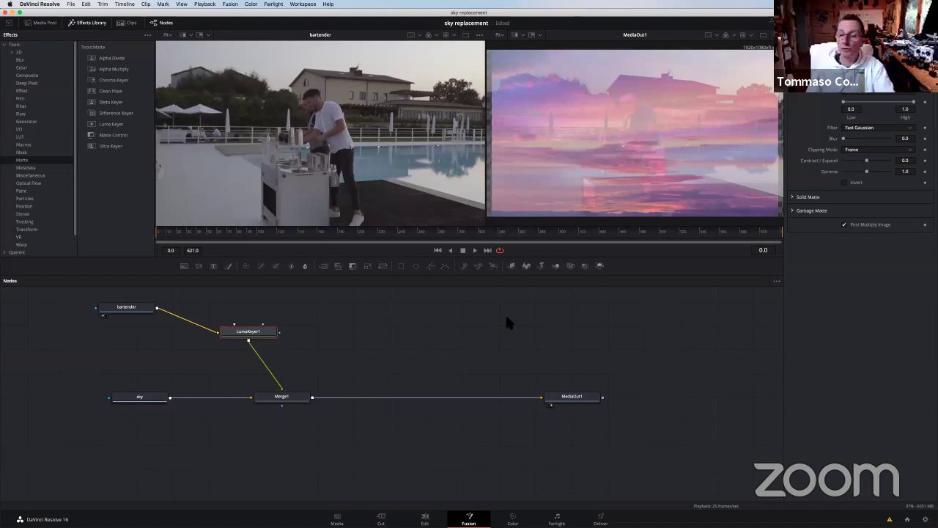
- Pan the node graph and reselect LumaKeyer1
left_click(365, 346)
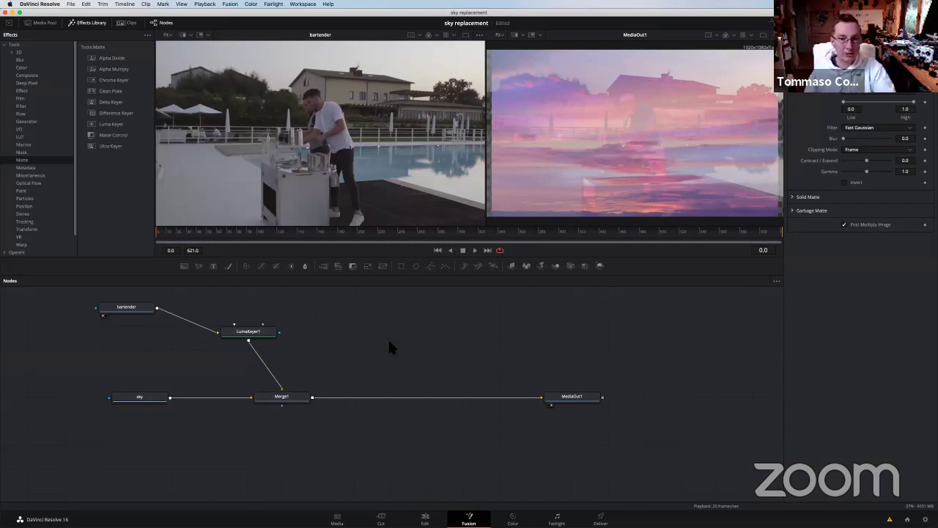
left_click_drag(388, 346, 431, 379)
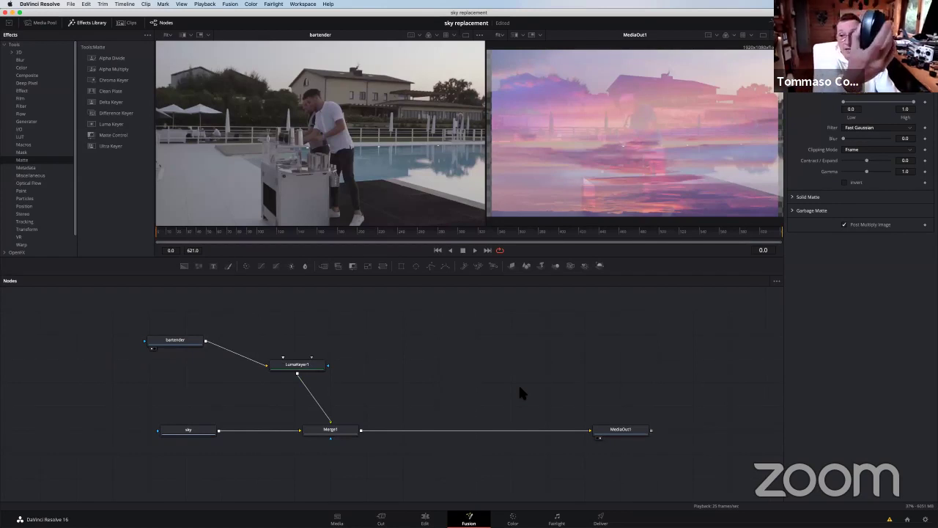
mouse_move(491, 347)
left_mouse_down()
mouse_move(473, 335)
mouse_move(491, 384)
mouse_move(486, 371)
left_mouse_up()
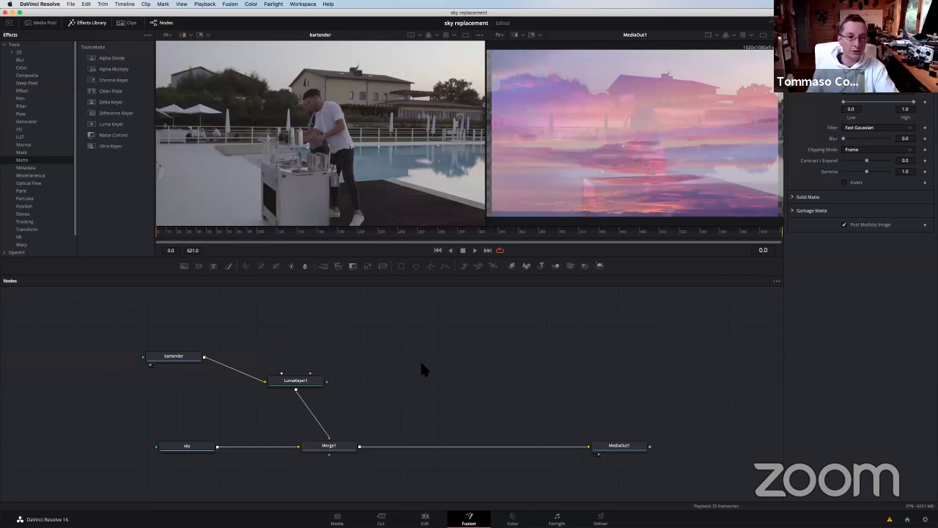
scroll(432, 329, "down", 3)
left_click(286, 343)
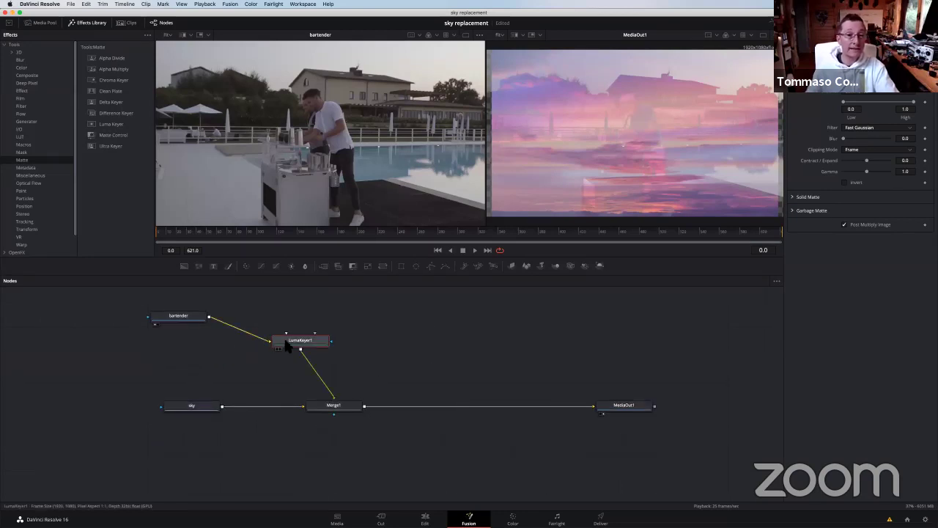
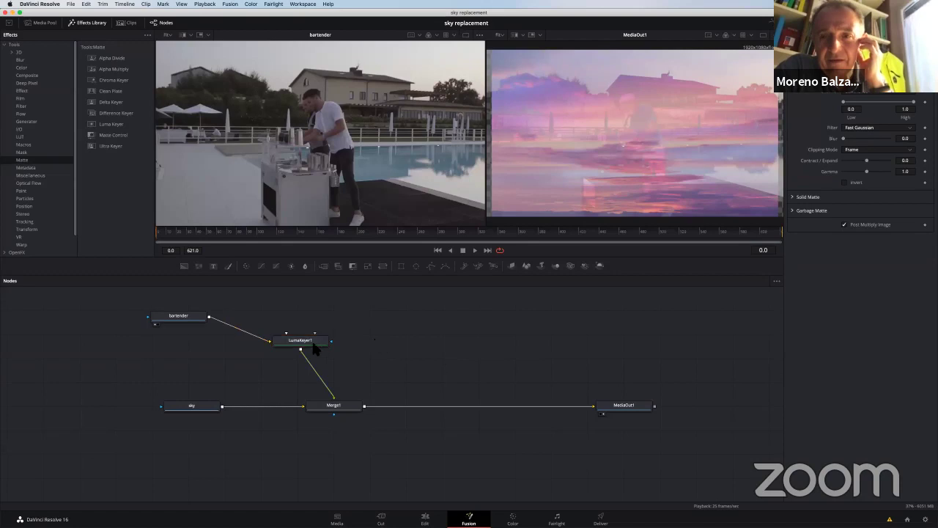
- Replace LumaKeyer1 with a fresh Luma Keyer wired between the bartender clip and Merge1
key("Delete")
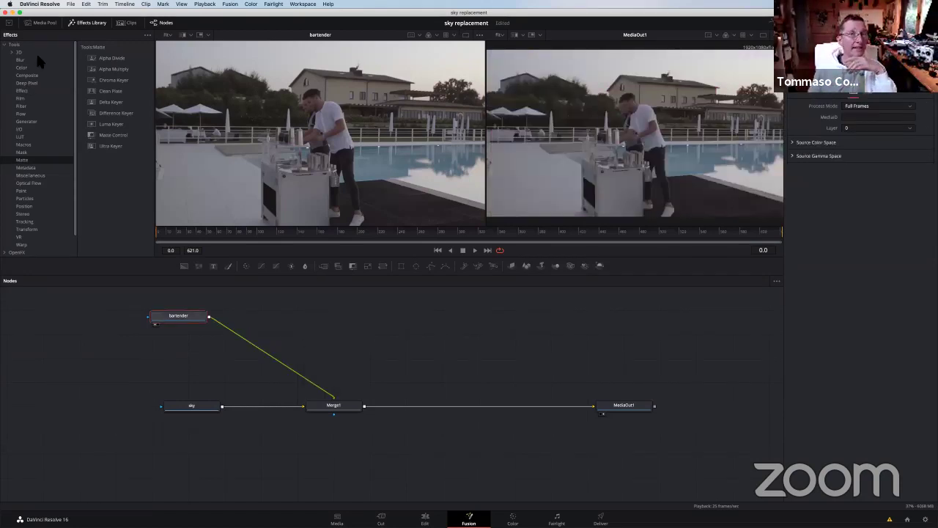
left_click(86, 25)
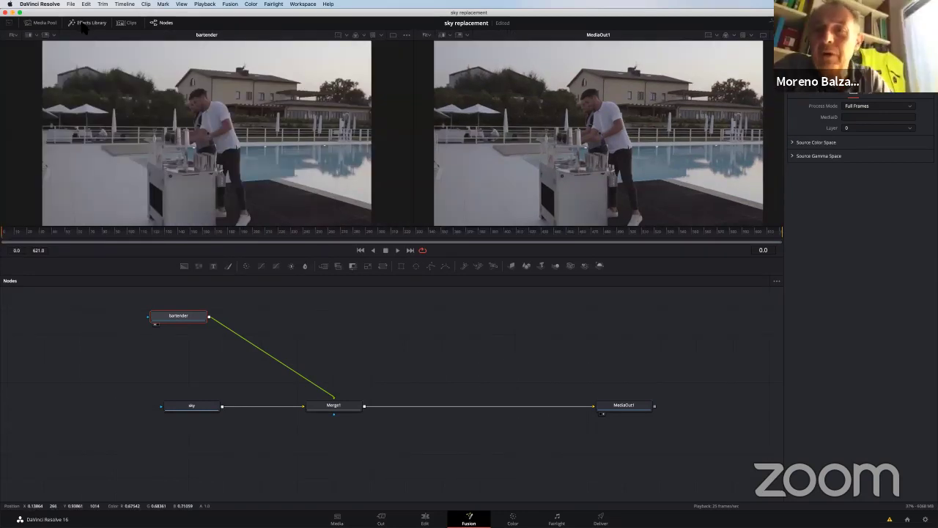
left_click(86, 23)
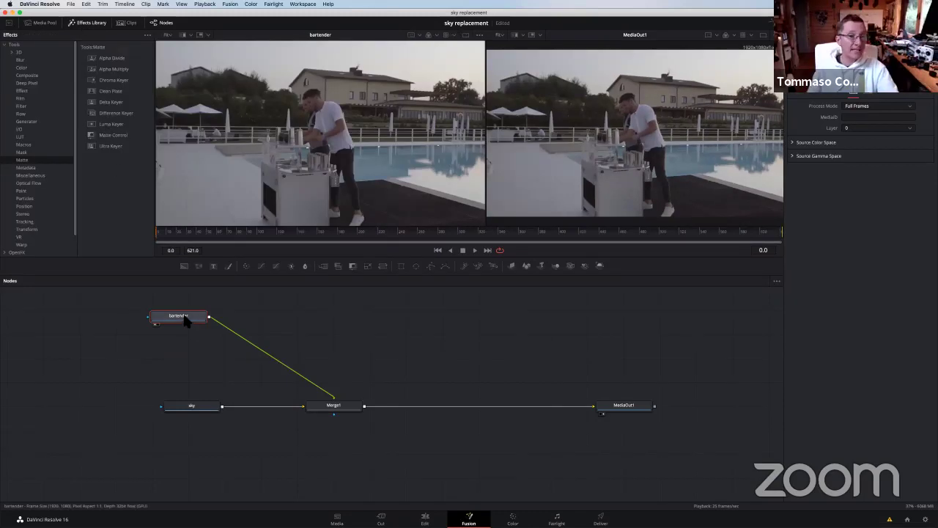
left_click(113, 124)
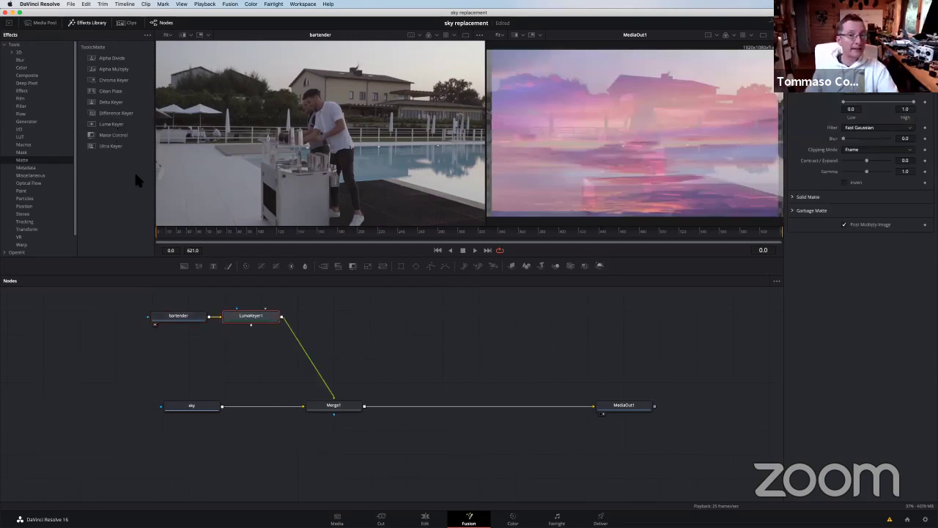
mouse_move(247, 312)
left_mouse_down()
mouse_move(285, 320)
mouse_move(271, 311)
left_mouse_up()
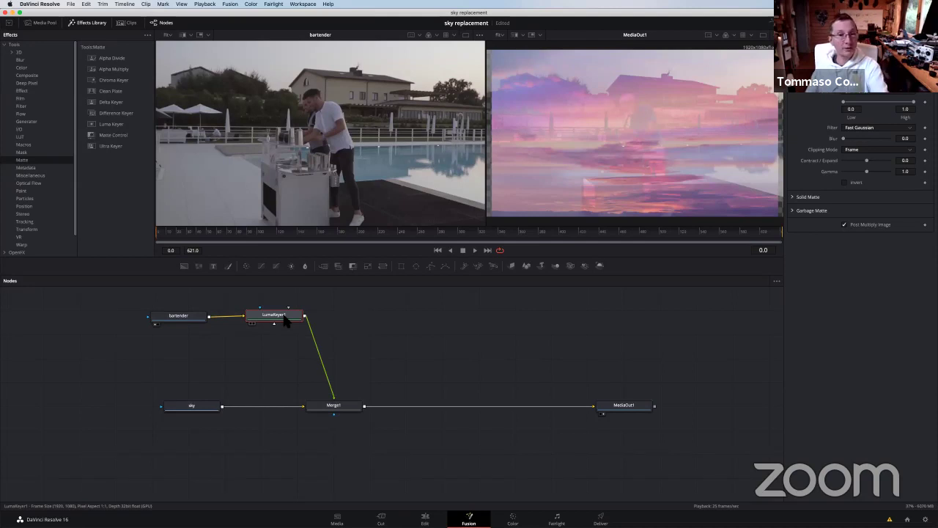
key("Delete")
mouse_move(106, 126)
left_mouse_down()
mouse_move(276, 365)
mouse_move(365, 323)
left_mouse_up()
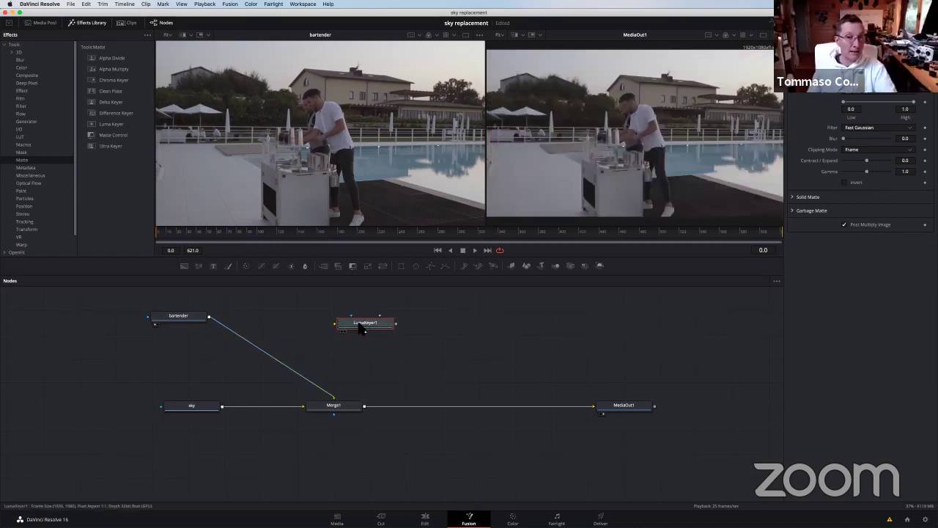
mouse_move(363, 327)
left_mouse_down()
mouse_move(273, 359)
mouse_move(278, 349)
mouse_move(359, 343)
mouse_move(272, 360)
left_mouse_up()
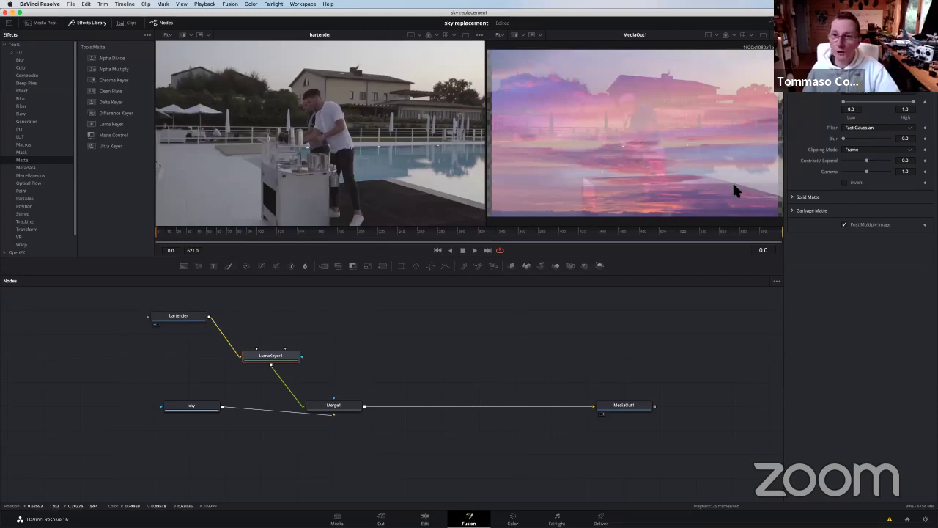
- Save the project and tick Invert on LumaKeyer1's matte
key("super+s")
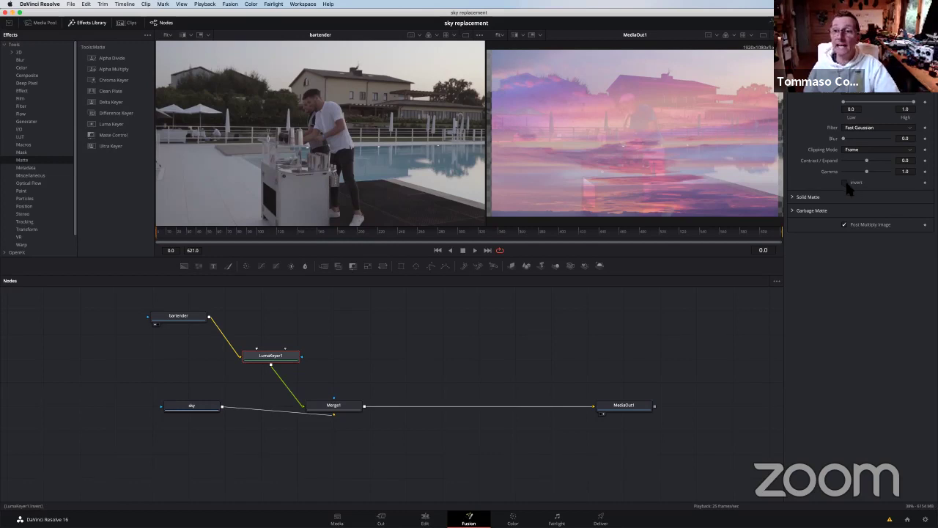
left_click(845, 183)
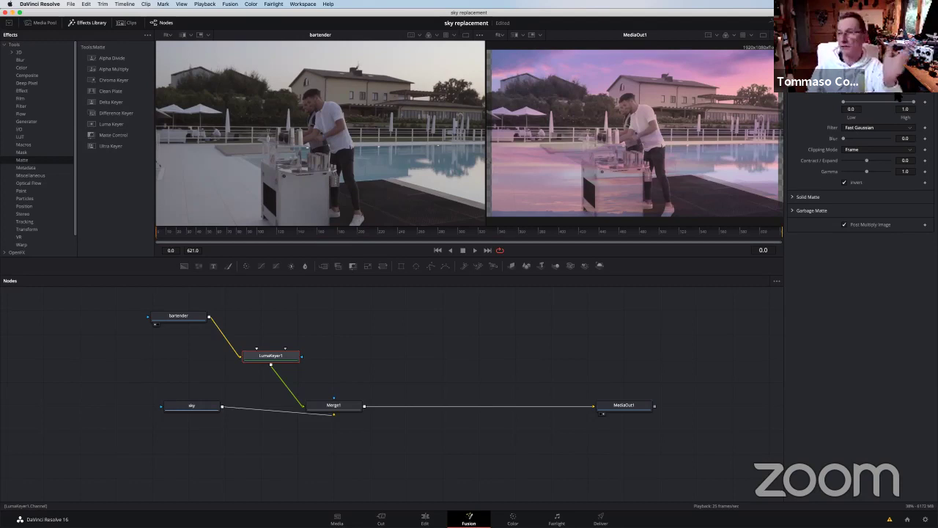
left_click(896, 94)
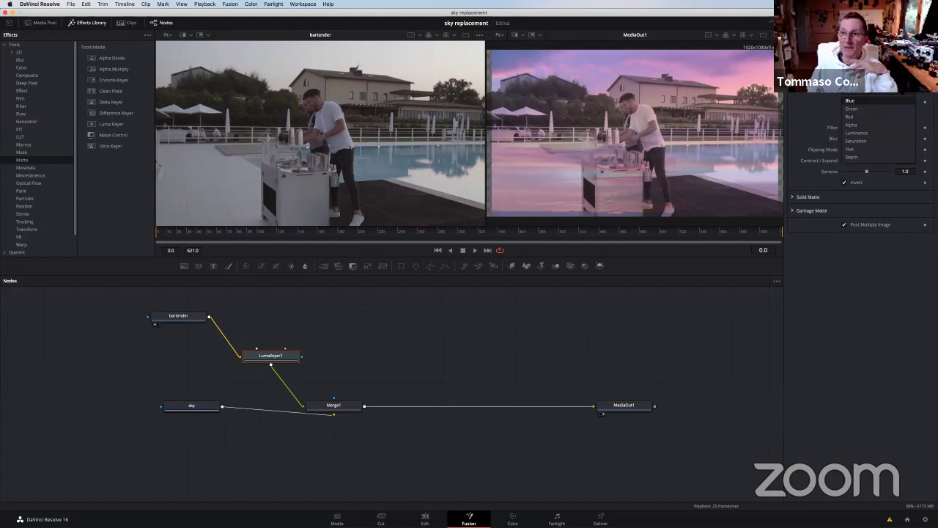
- Key LumaKeyer1 on the Blue channel with the Low threshold at about 0.489
left_click(850, 100)
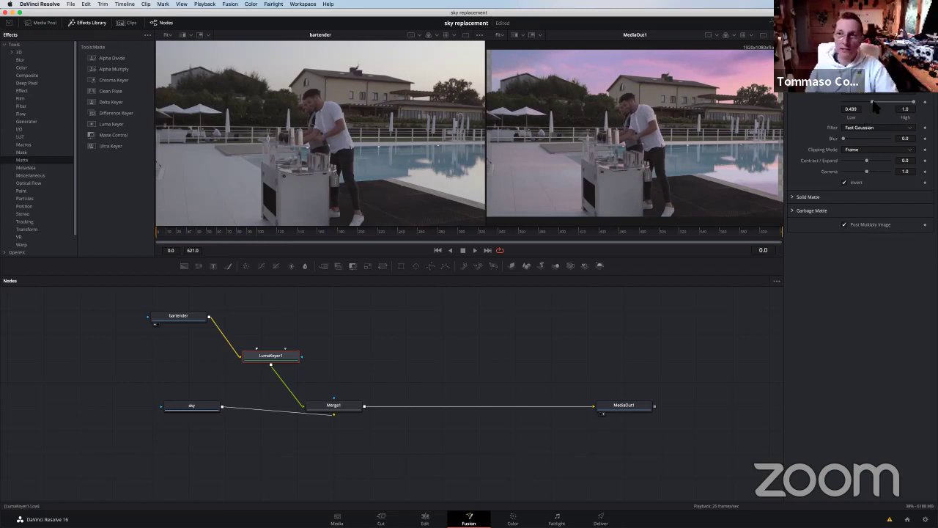
left_click_drag(873, 101, 878, 102)
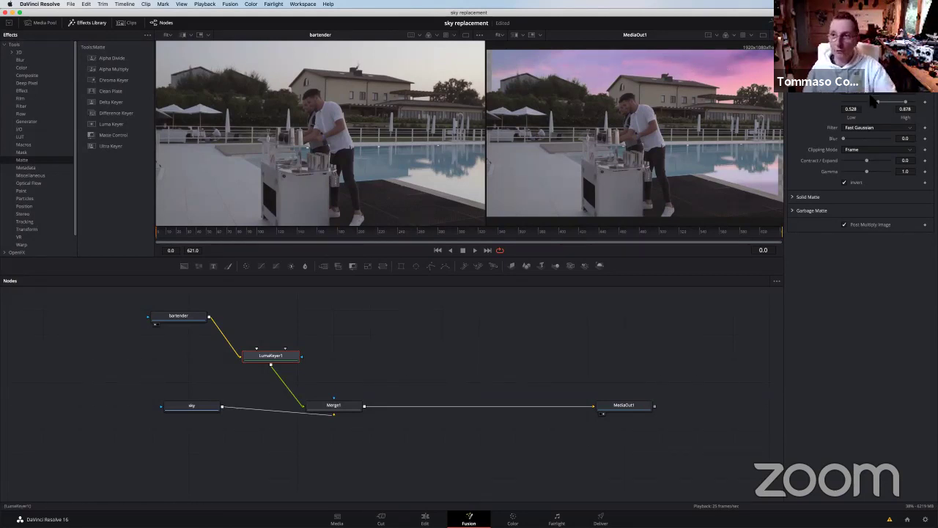
left_click_drag(880, 107, 877, 107)
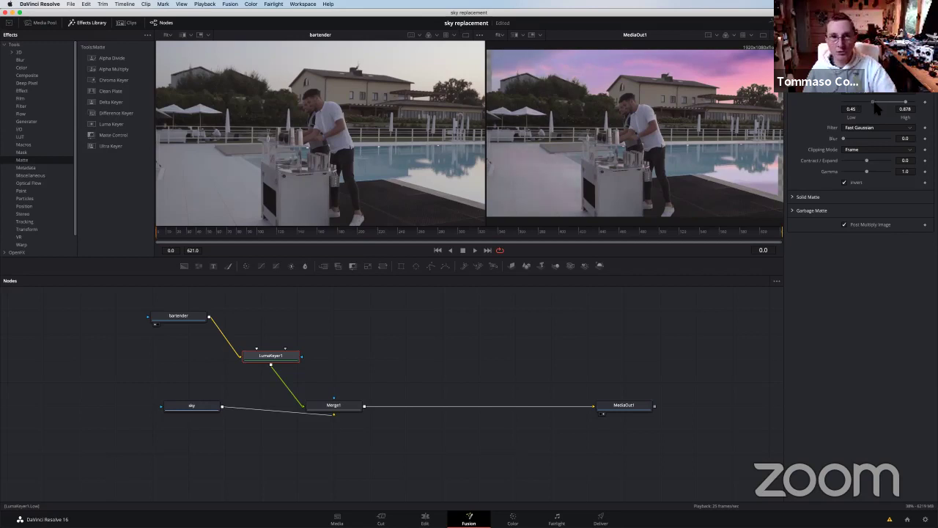
left_click_drag(878, 107, 880, 107)
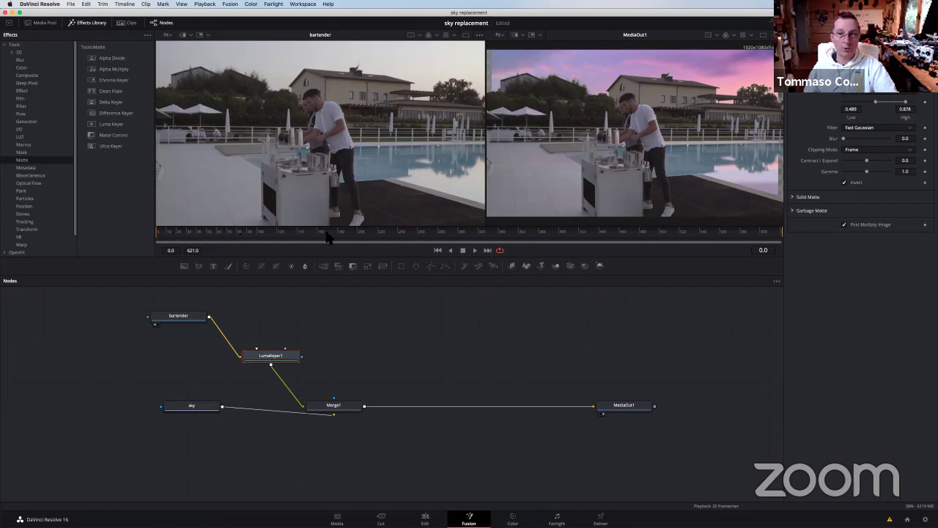
left_click(401, 234)
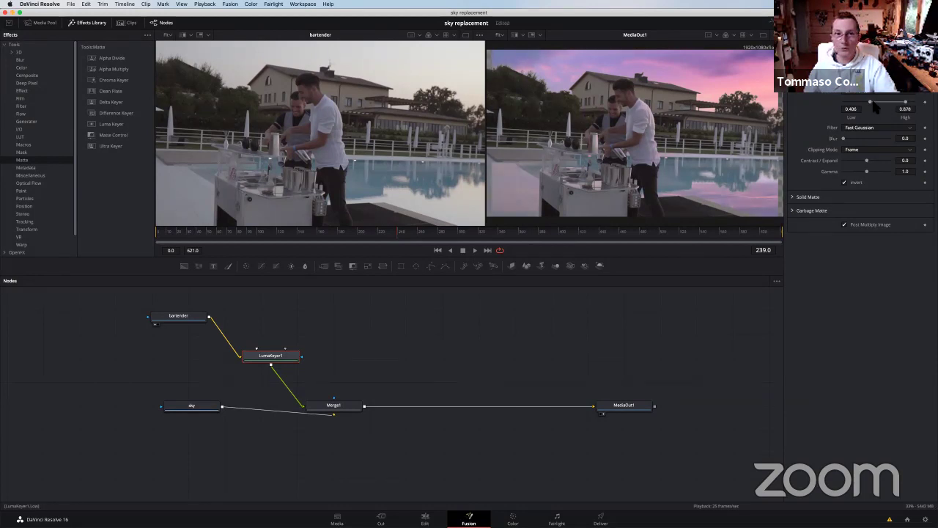
- Raise LumaKeyer1's Low threshold to 0.567 and move the sky node down-left
left_click_drag(882, 107, 885, 107)
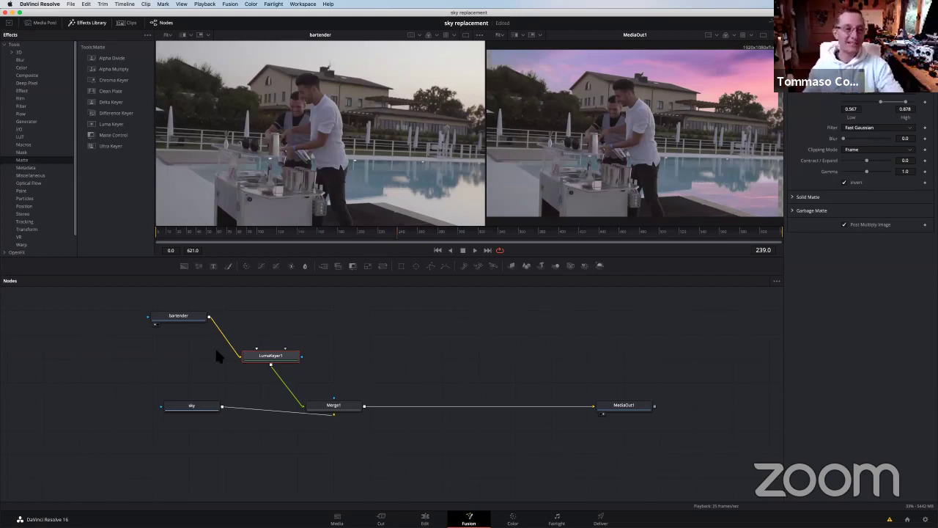
left_click_drag(190, 409, 169, 426)
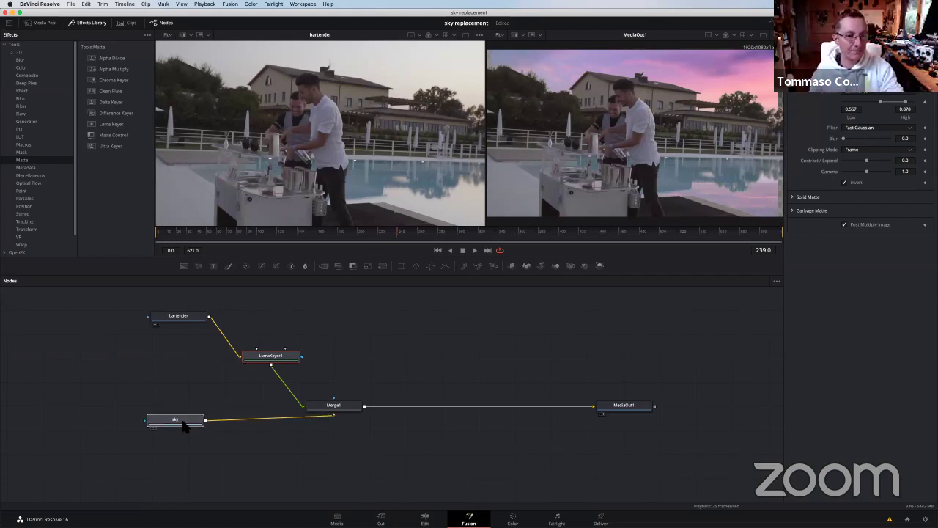
- Place LumaKeyer1 beside the bartender node and enlarge the MediaOut1 composite viewer
left_click_drag(271, 359, 311, 327)
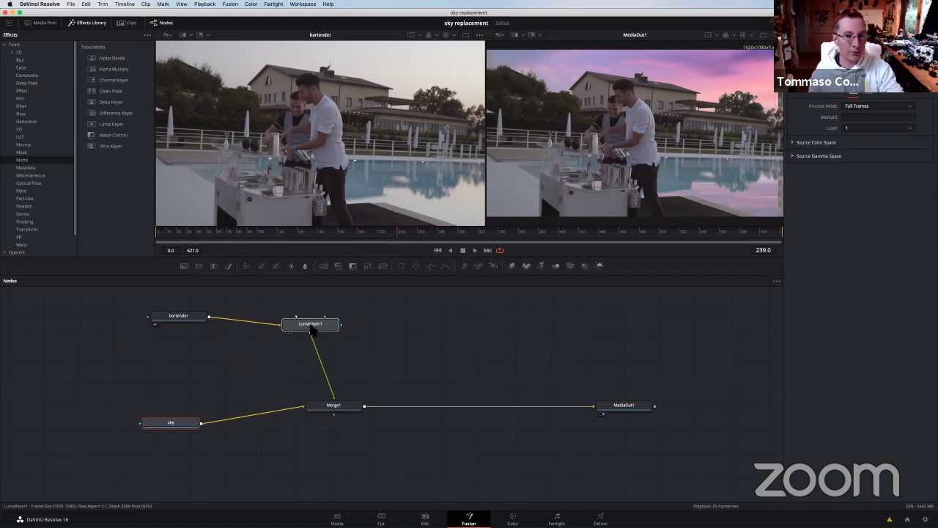
left_click_drag(189, 314, 182, 314)
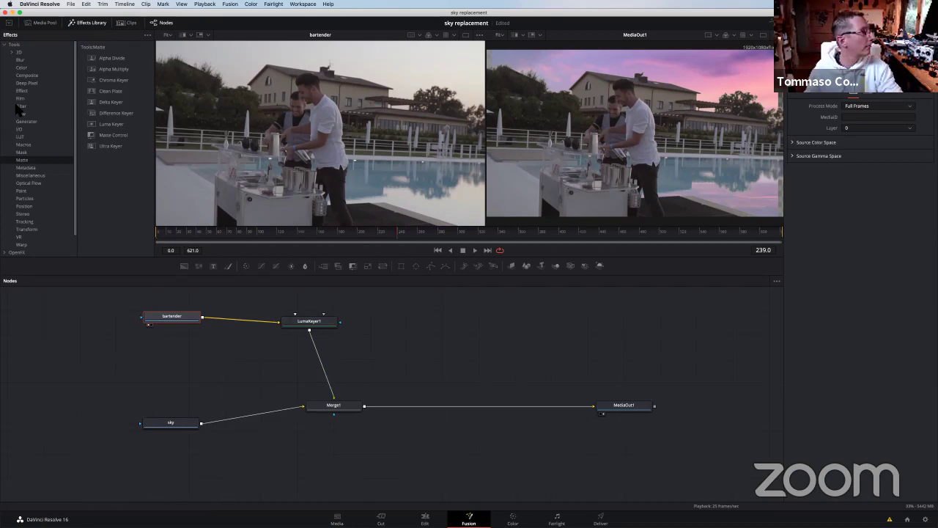
left_click_drag(487, 111, 396, 119)
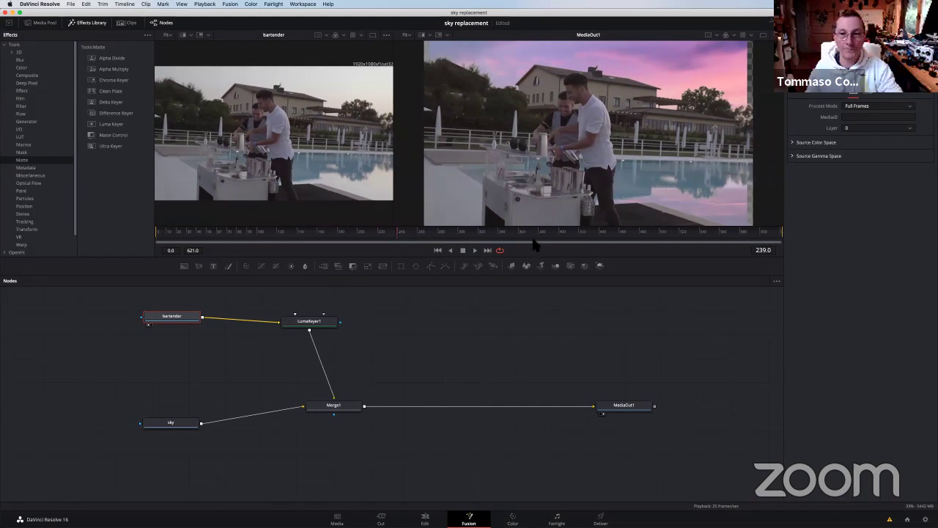
left_click_drag(537, 277, 537, 335)
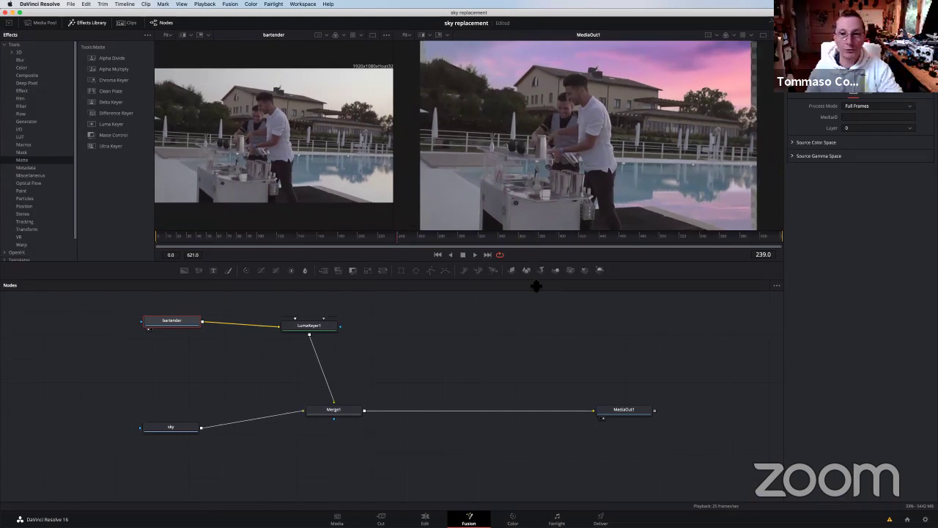
left_click_drag(394, 169, 366, 157)
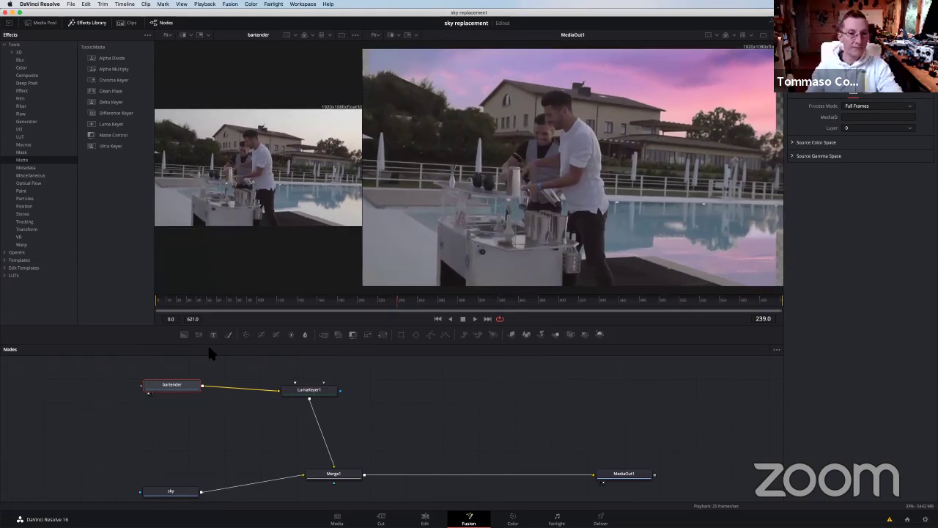
left_click(159, 306)
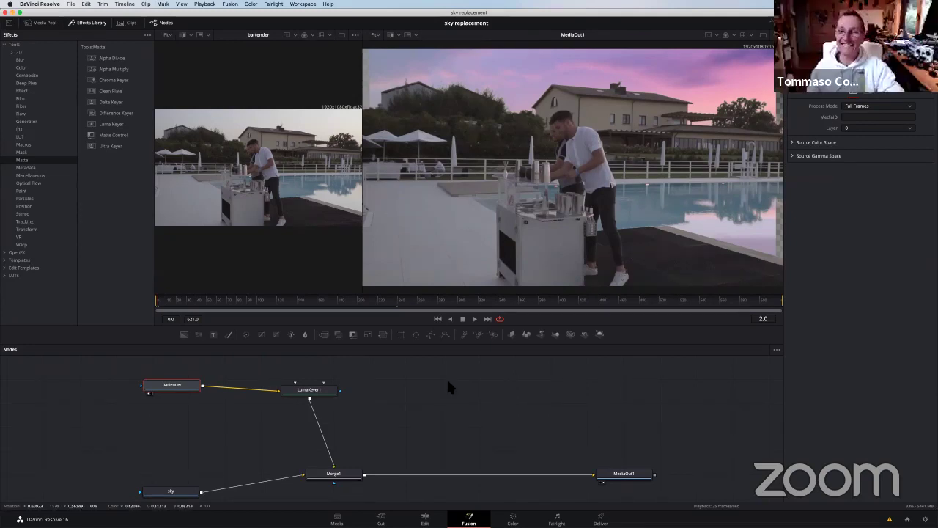
- Select LumaKeyer1, play and stop the sky-replaced composite, then go to the Edit page
left_click(306, 392)
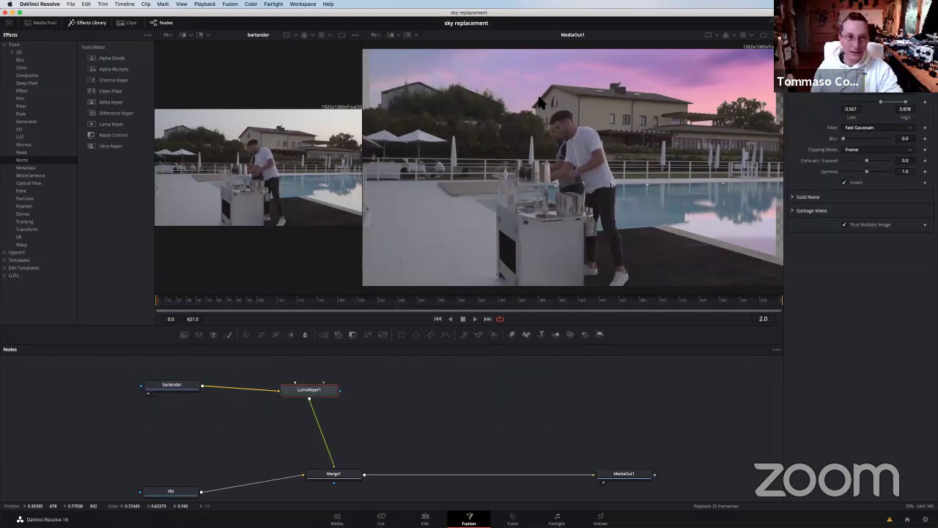
key("ctrl+super+f")
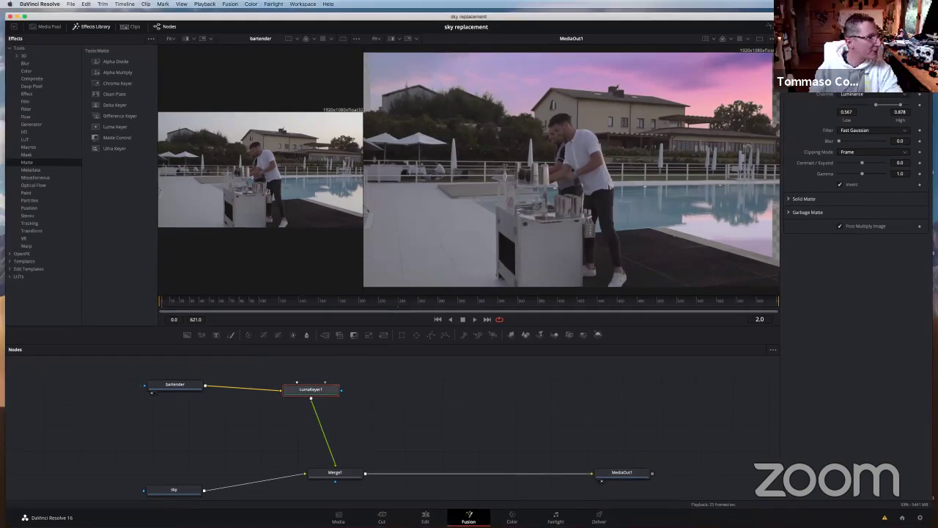
key("ctrl+super+f")
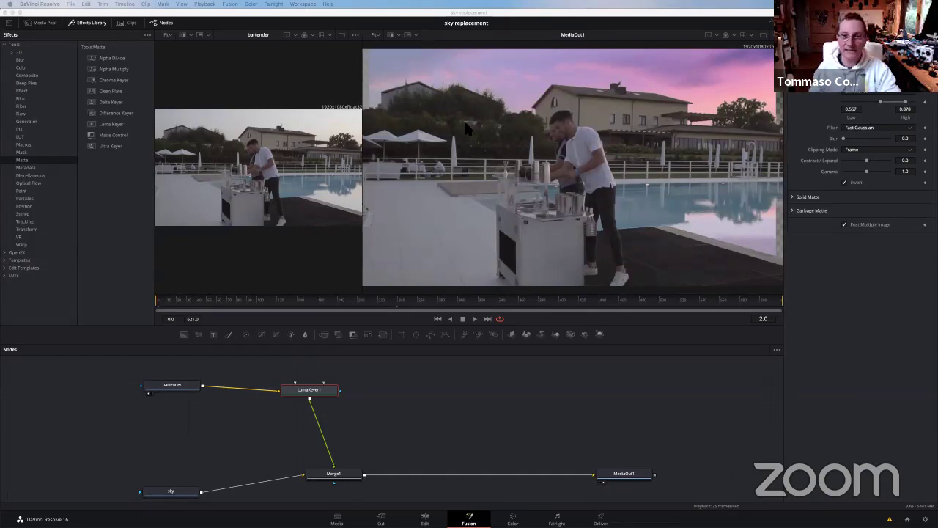
left_click(475, 319)
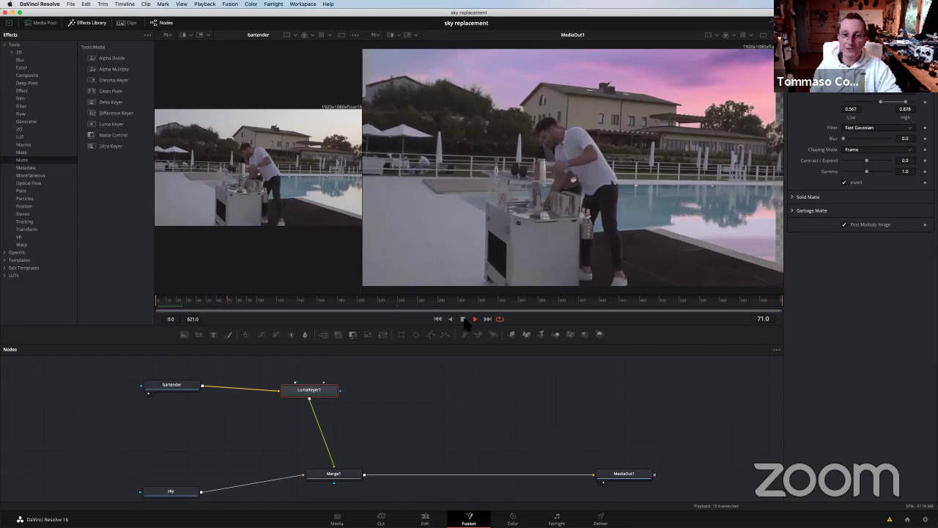
left_click(463, 319)
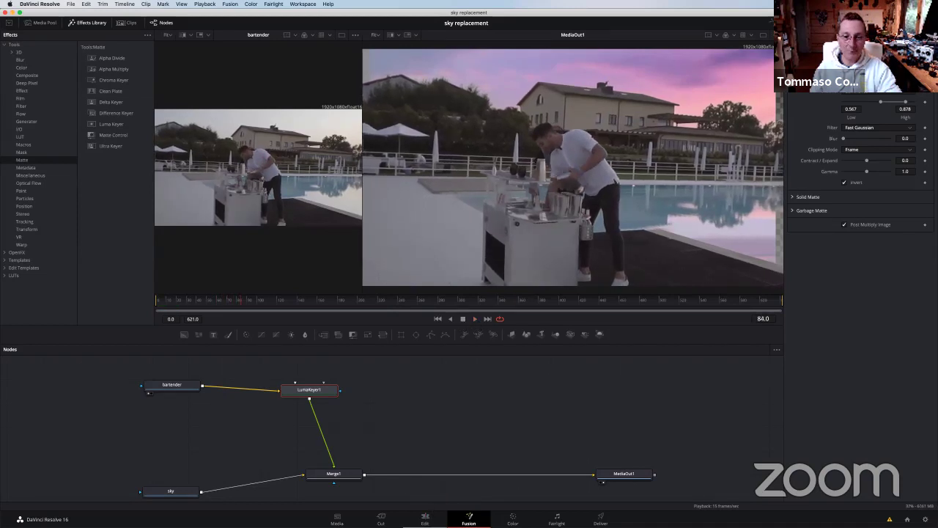
left_click(425, 518)
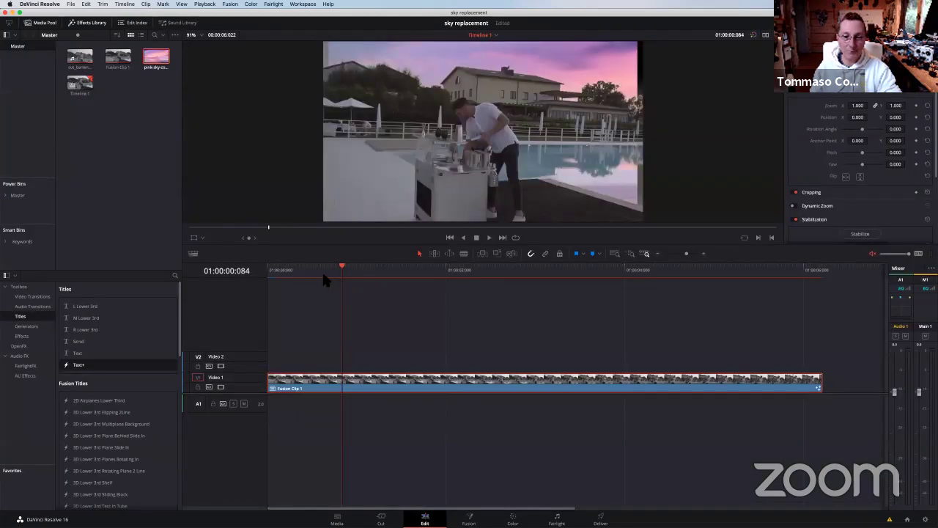
left_click(268, 274)
key("space")
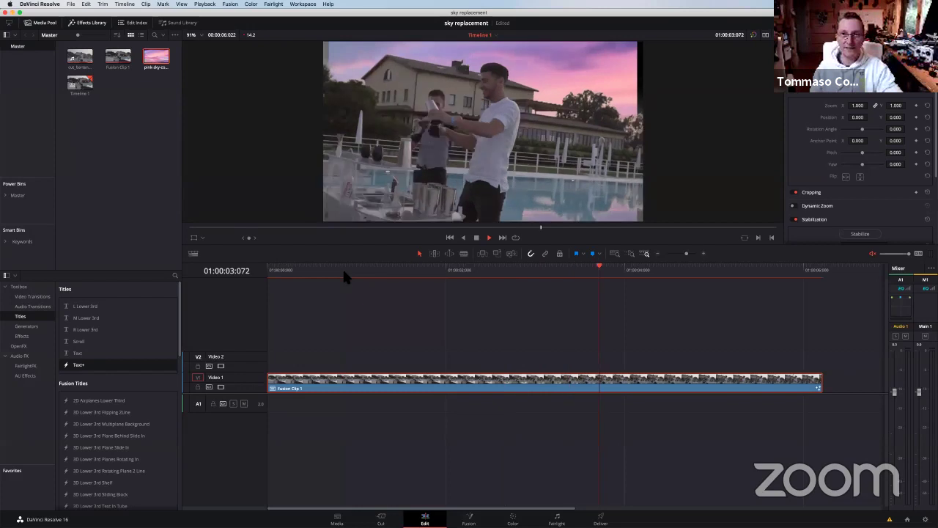
key("space")
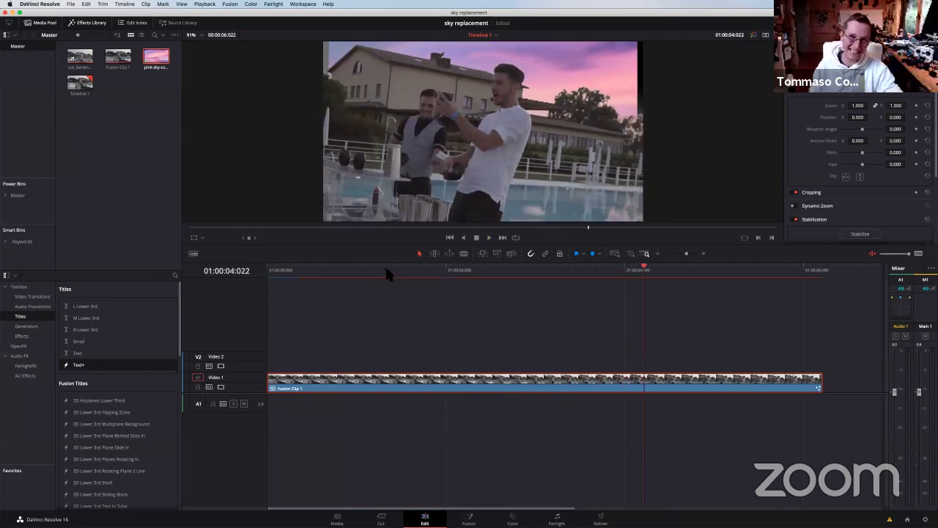
left_click(386, 269)
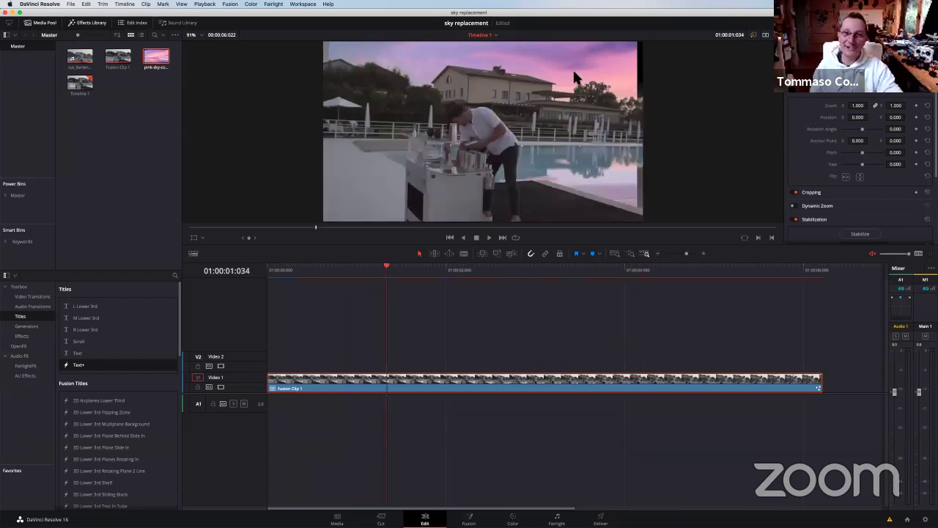
key("space")
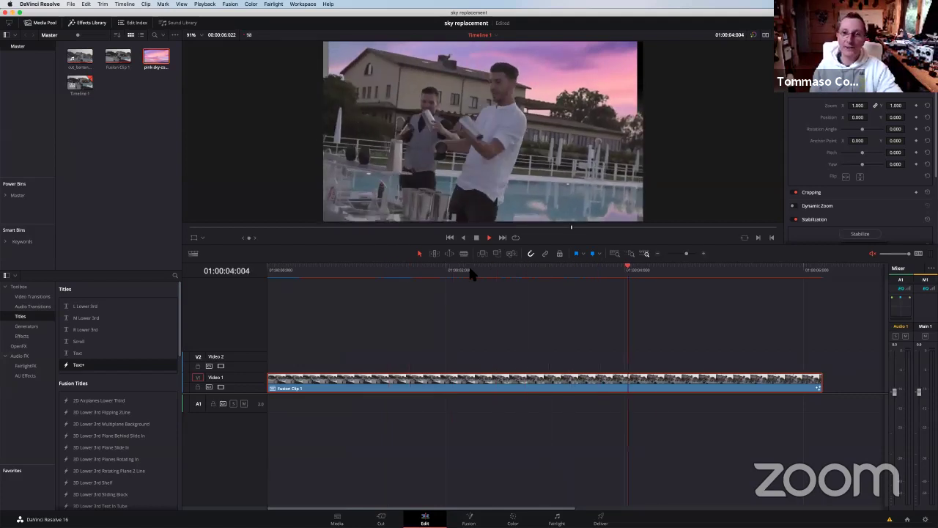
key("space")
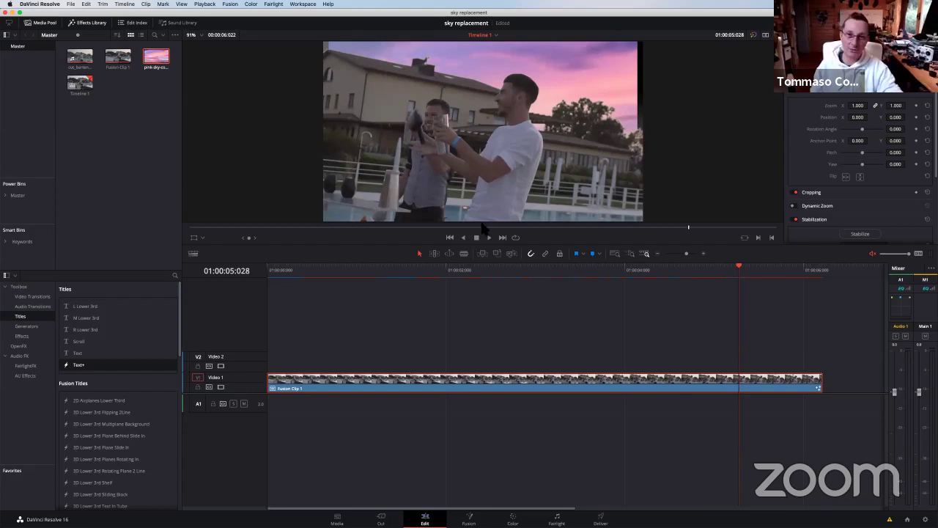
left_click_drag(450, 273, 247, 273)
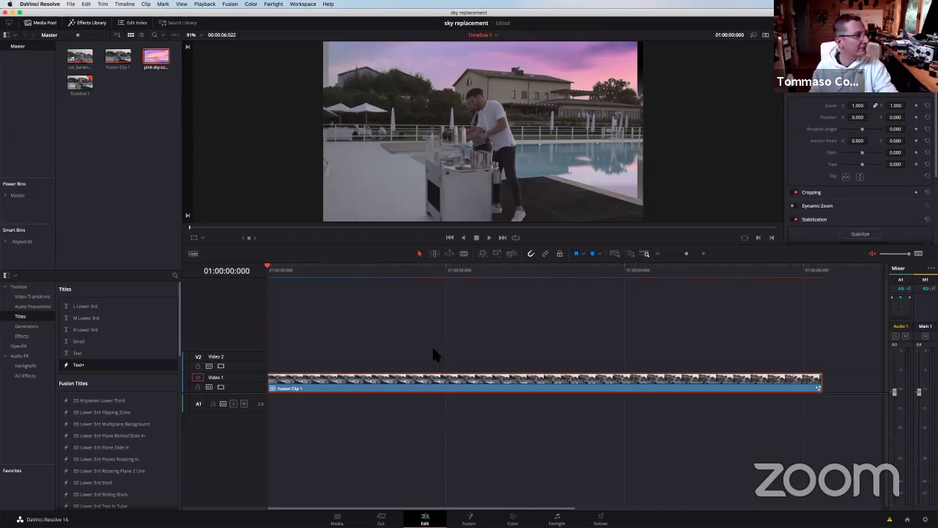
key("space")
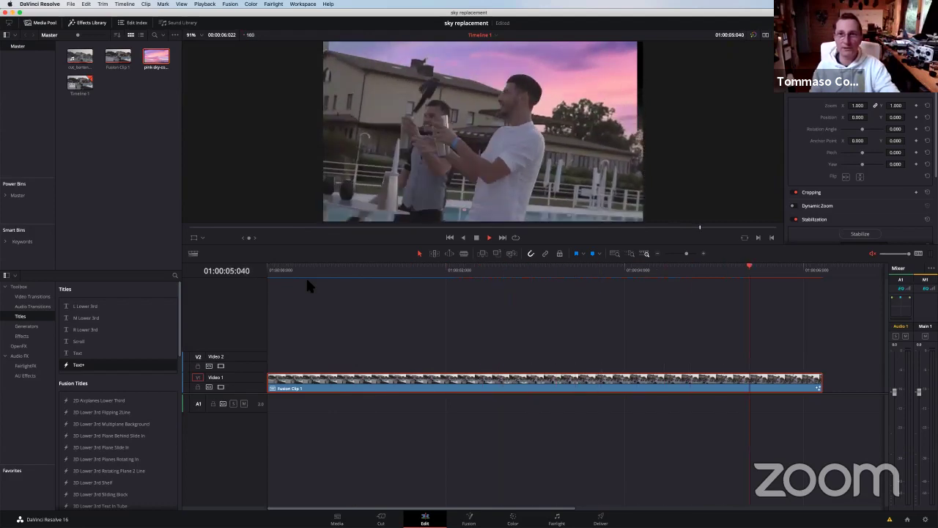
key("space")
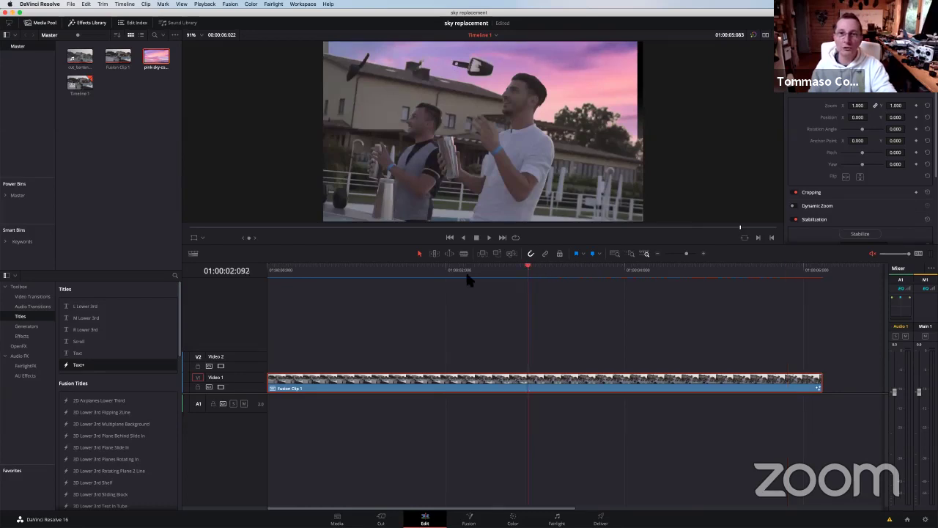
left_click(279, 271)
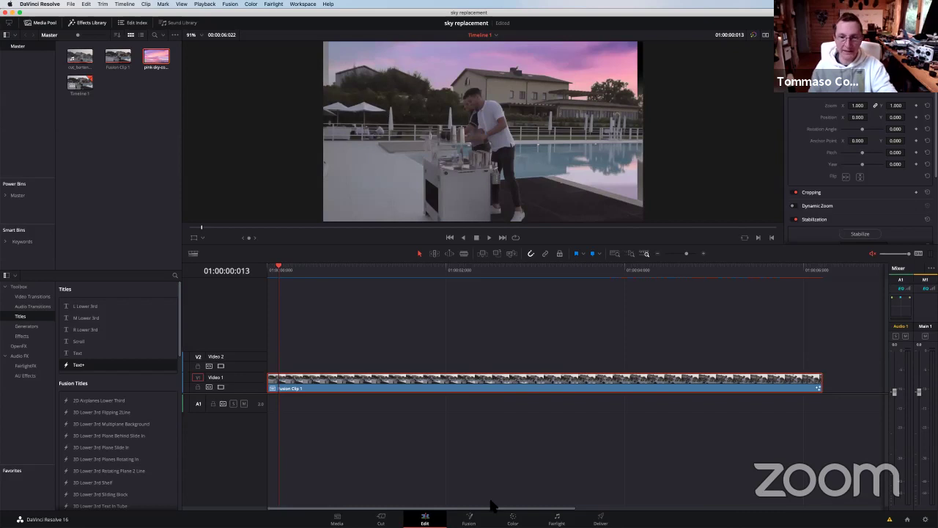
- Back on the Fusion page, enlarge the Nodes panel and move the bartender node up-left
left_click(470, 516)
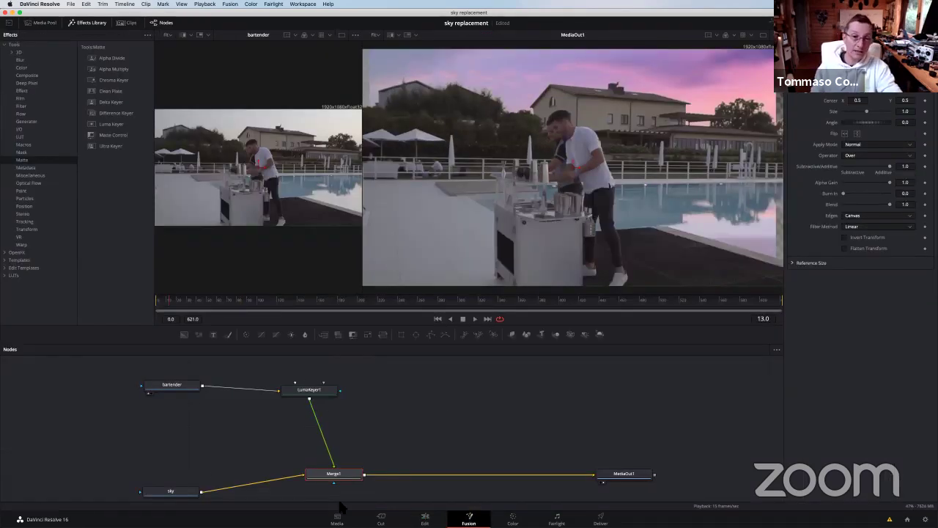
left_click_drag(152, 384, 99, 377)
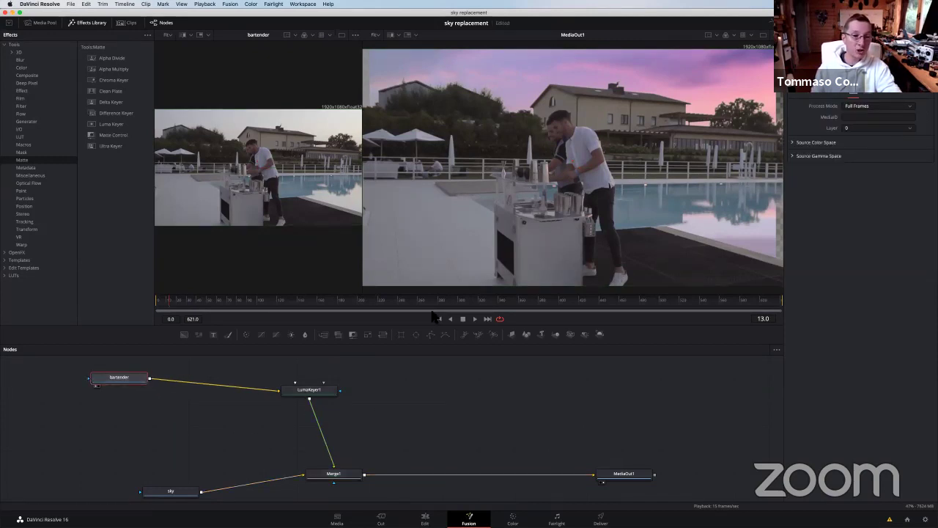
left_click_drag(440, 296, 437, 250)
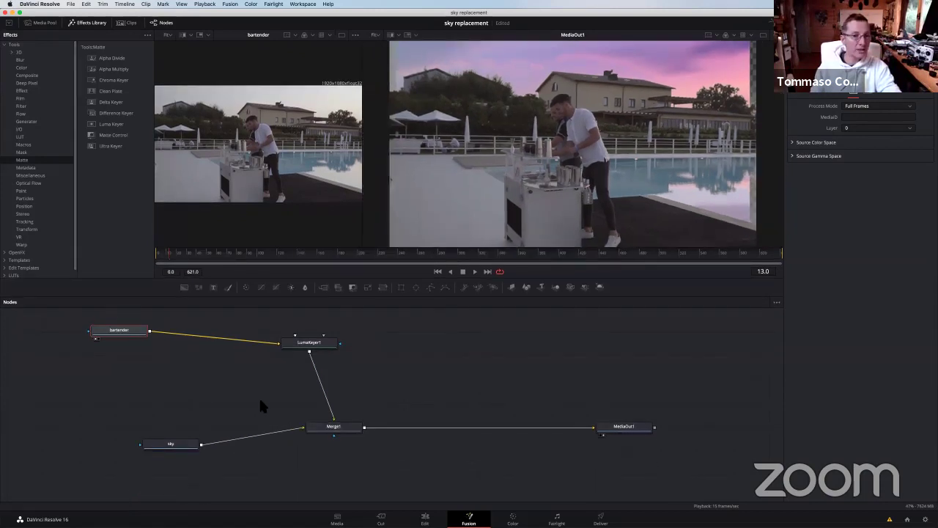
left_click_drag(287, 415, 297, 425)
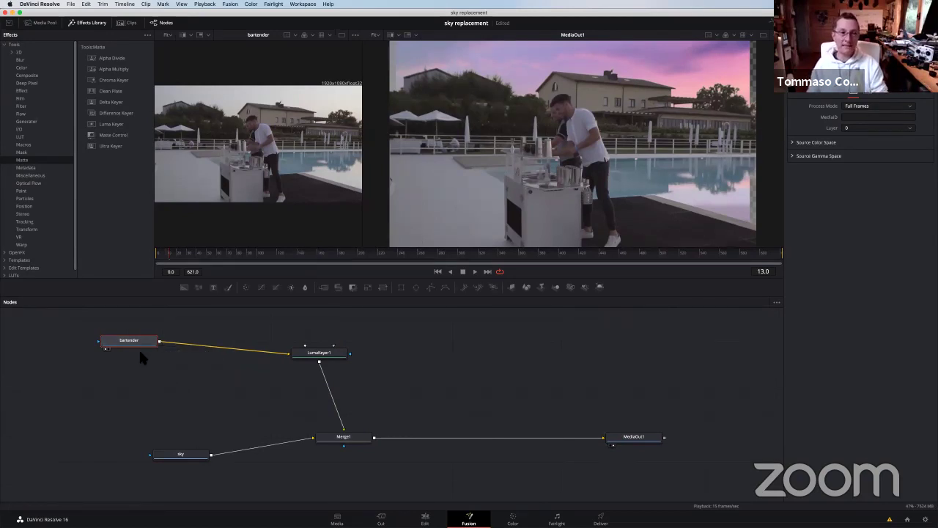
left_click_drag(132, 346, 105, 336)
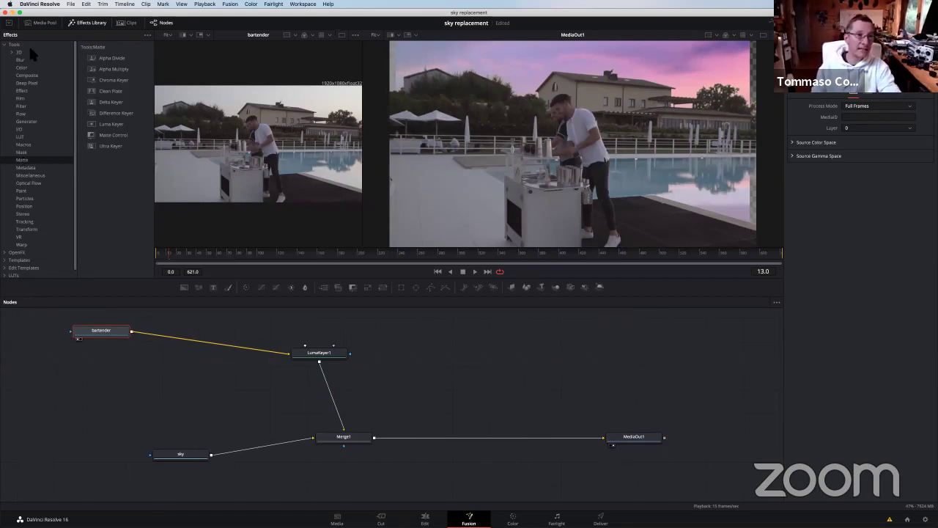
- List Camera Tracker, Planar Tracker and Tracker under Tracking, then deselect the bartender node
left_click(28, 224)
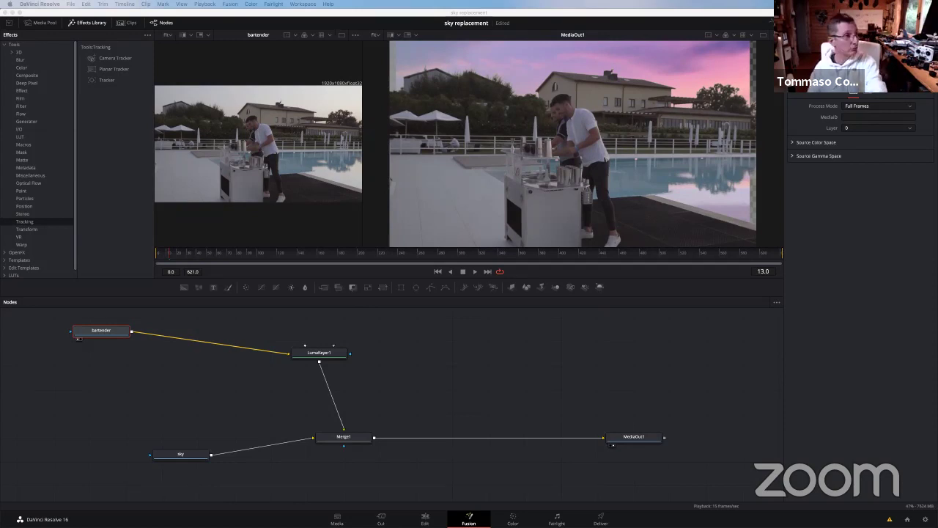
key("ctrl+Up")
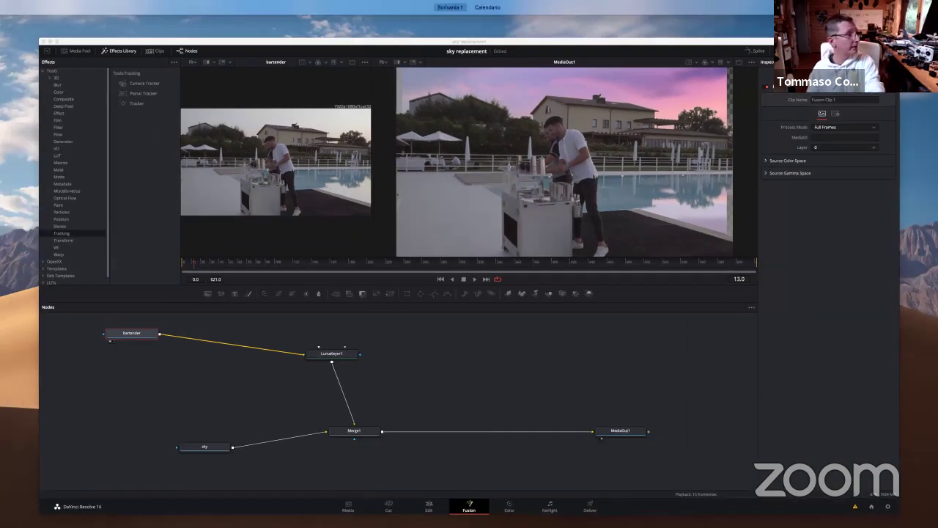
key("ctrl+Up")
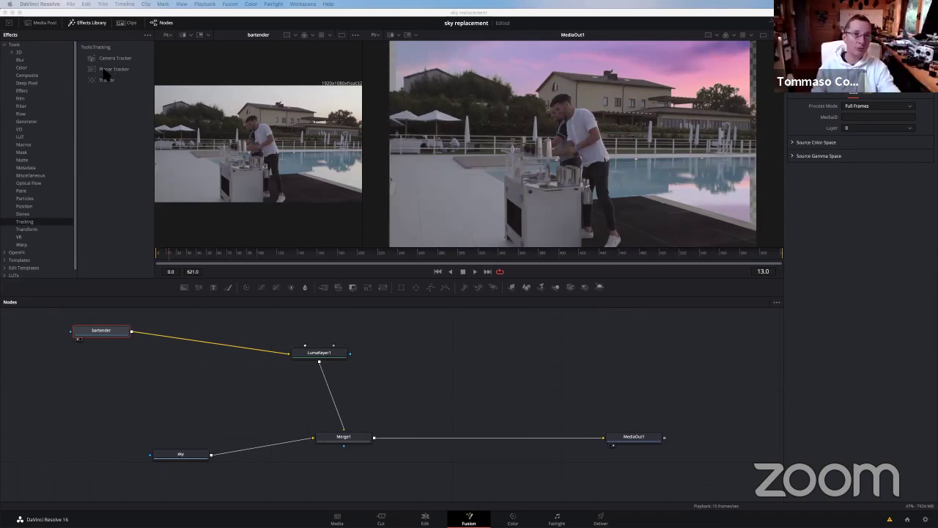
left_click(125, 397)
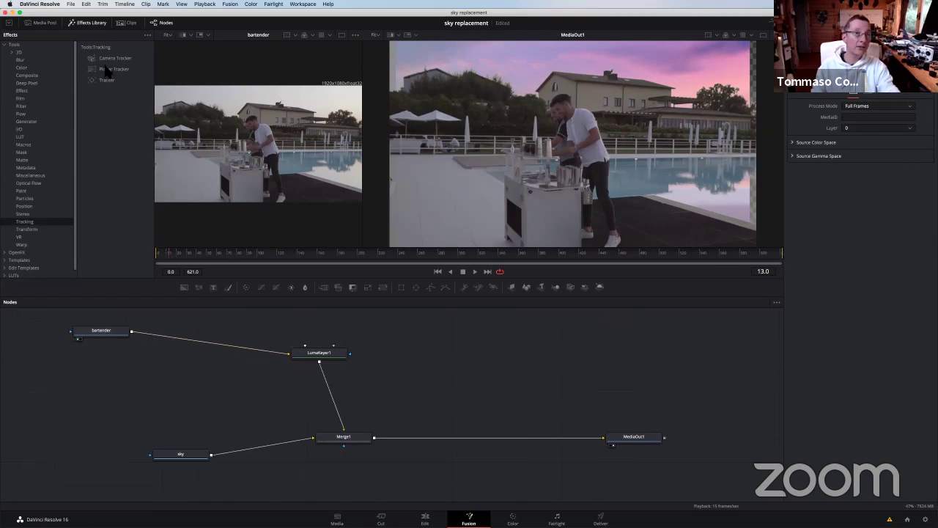
- Insert PlanarTracker1 directly after the bartender clip, feeding LumaKeyer1
mouse_move(106, 69)
left_mouse_down()
mouse_move(126, 385)
mouse_move(176, 380)
left_mouse_up()
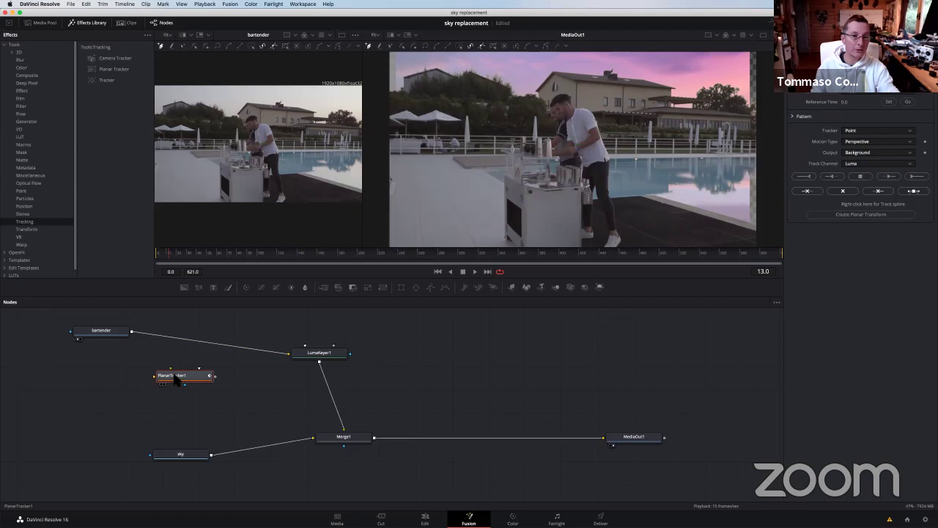
key("Delete")
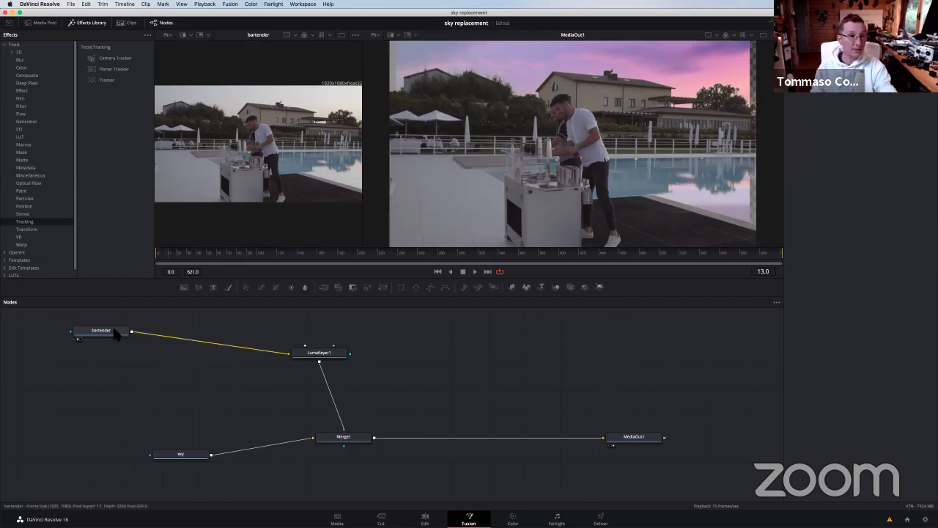
left_click(114, 334)
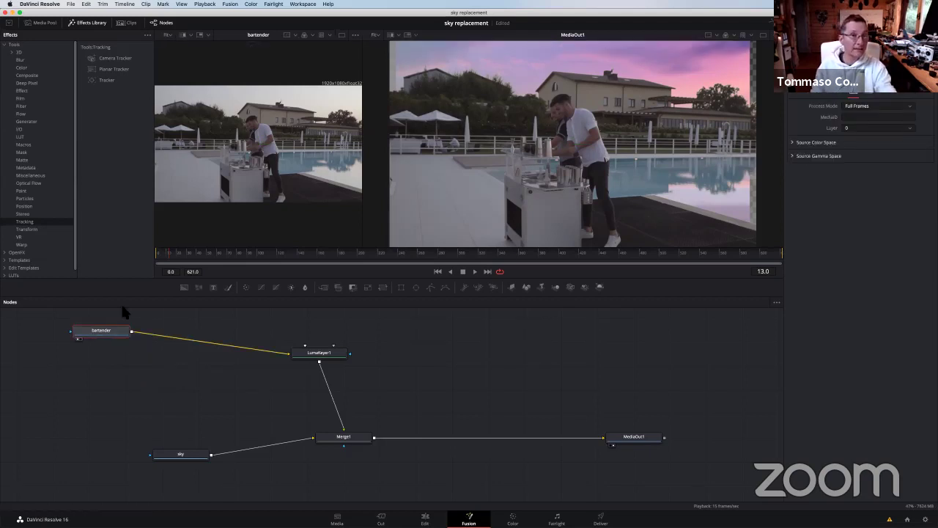
left_click(114, 69)
left_click_drag(175, 335, 204, 345)
key("ctrl+z")
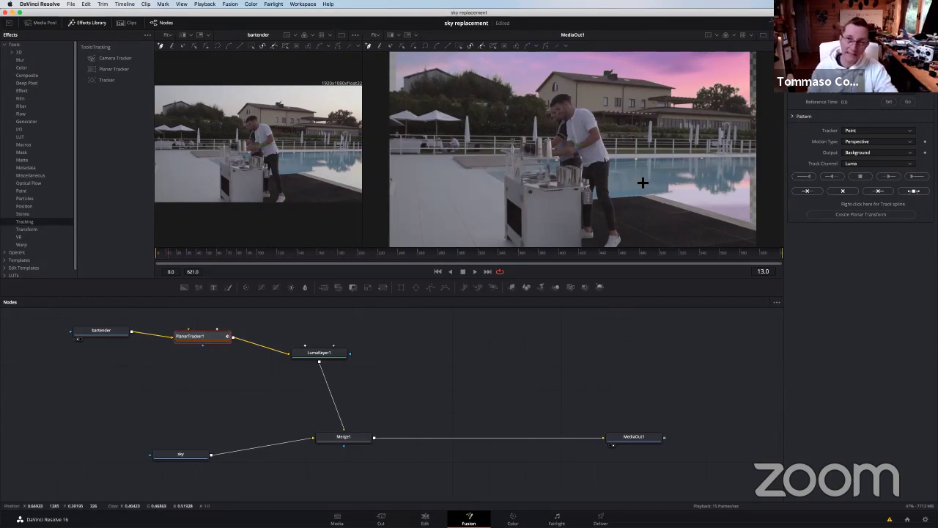
left_click(167, 254)
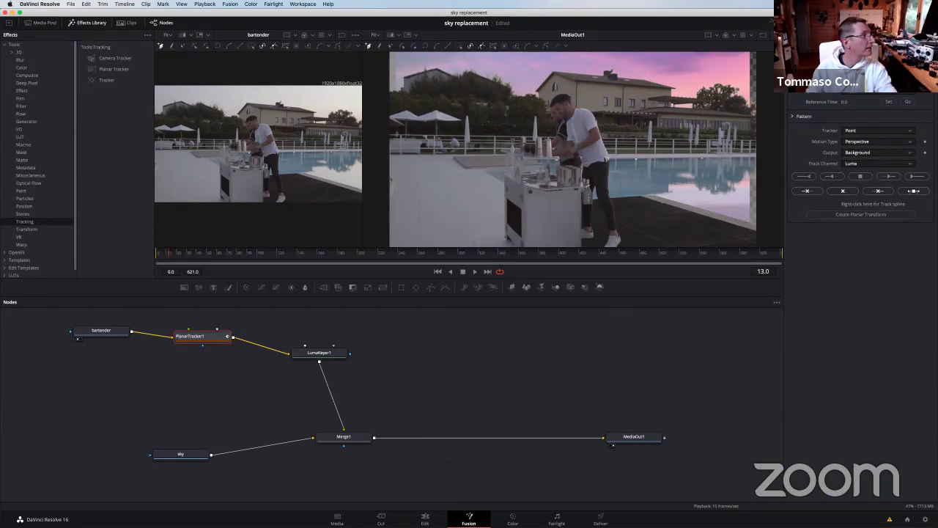
- Save the project and select the PlanarTracker1 node
left_click(463, 358)
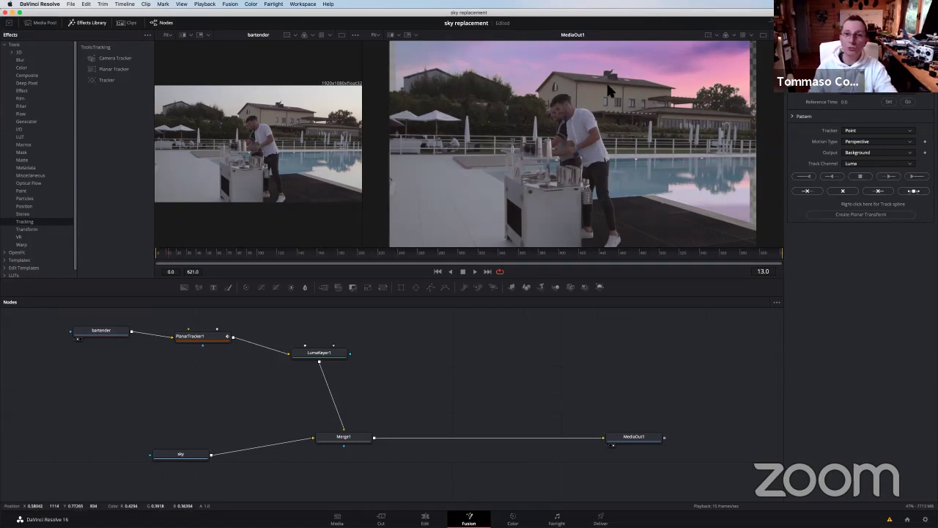
key("super+s")
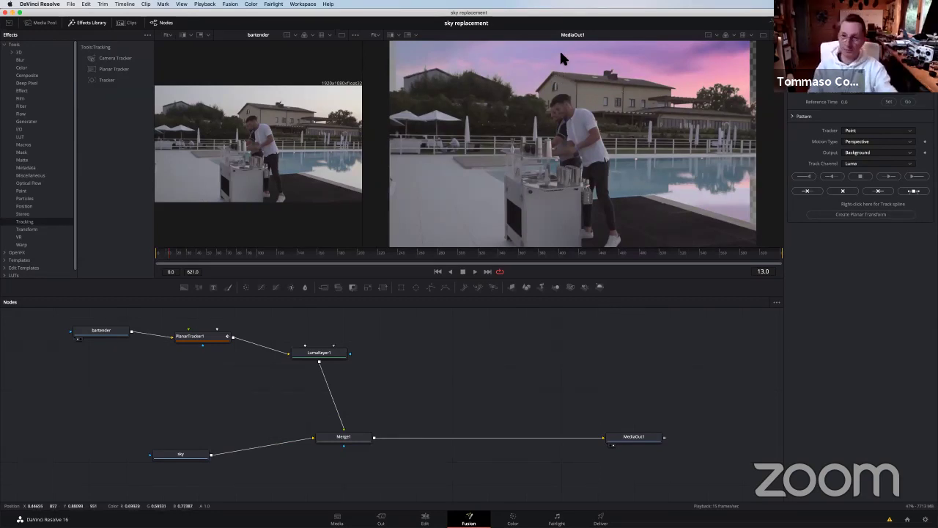
left_click(224, 337)
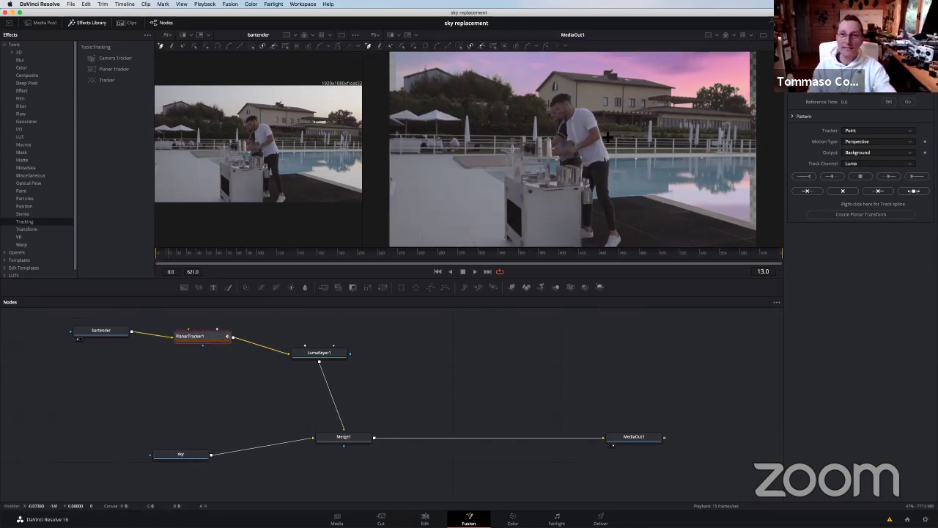
- Play and scrub the clip through frames 134, 164, 396 and 507–522, then rewind toward the start
left_click(163, 256)
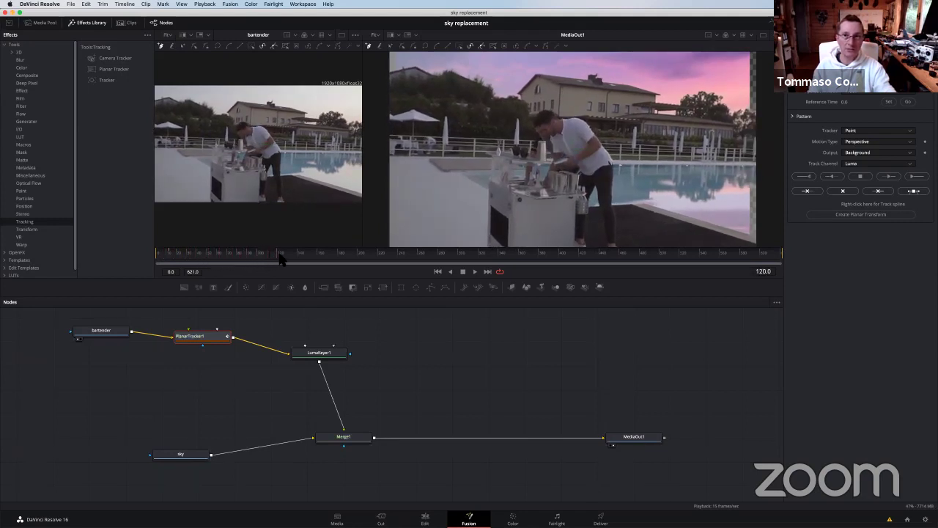
key("space")
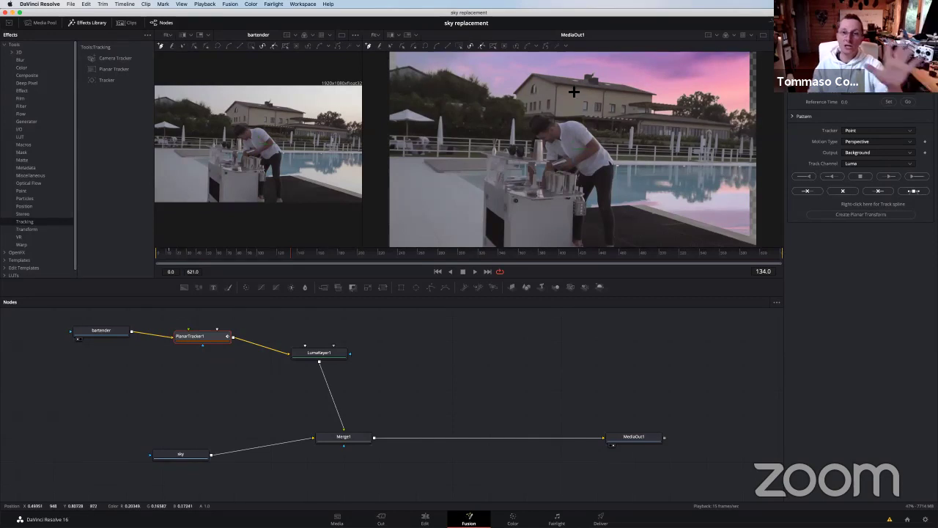
mouse_move(296, 255)
left_mouse_down()
mouse_move(415, 266)
mouse_move(498, 258)
left_mouse_up()
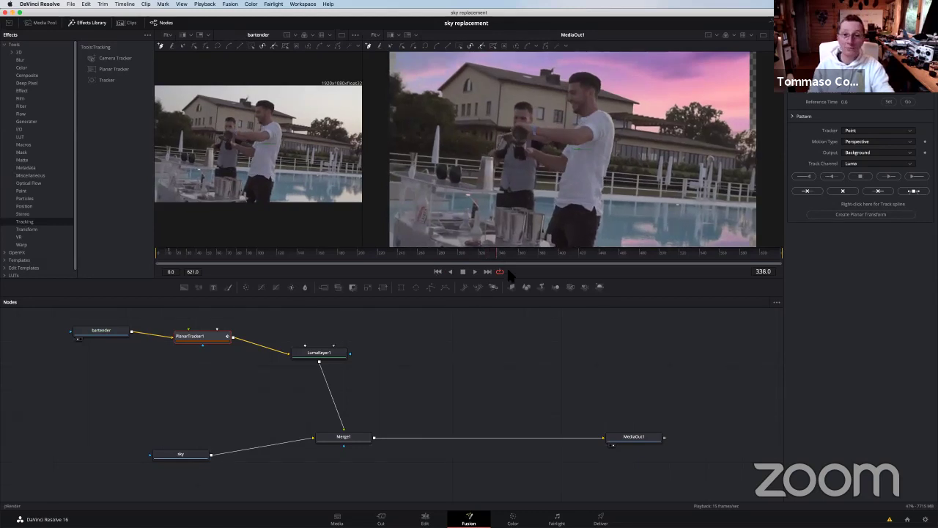
left_click(557, 256)
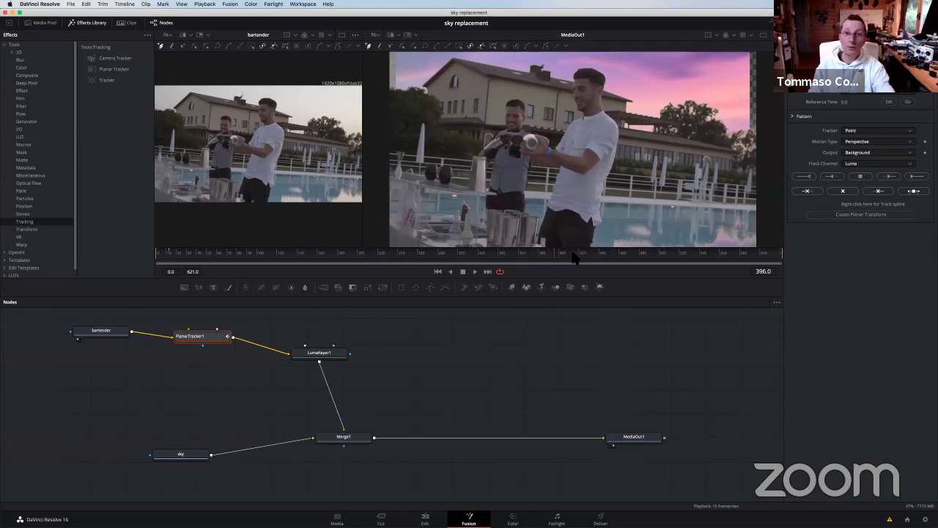
left_click(671, 257)
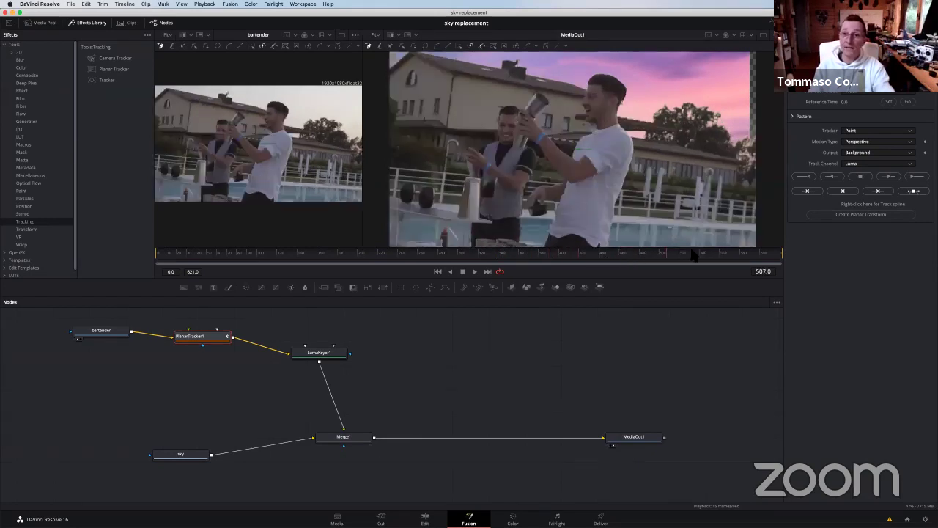
left_click(687, 256)
left_click(679, 258)
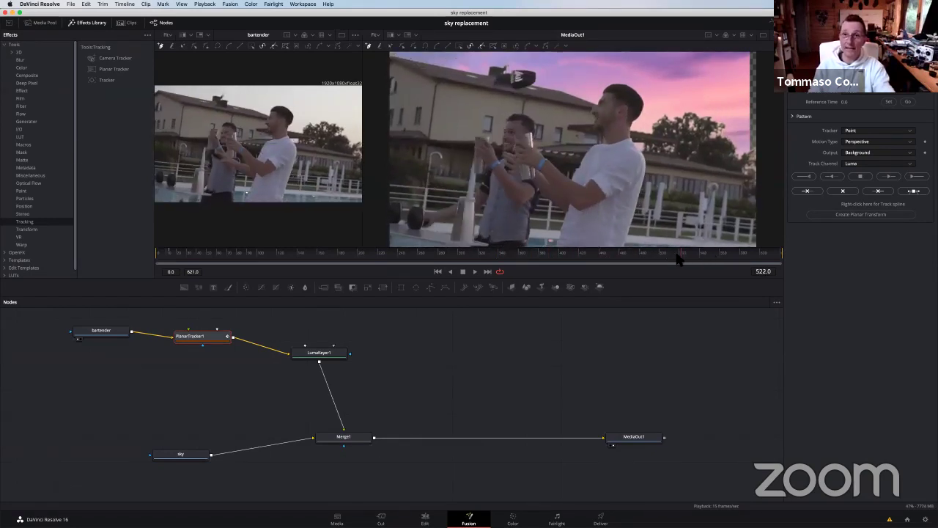
left_click(676, 255)
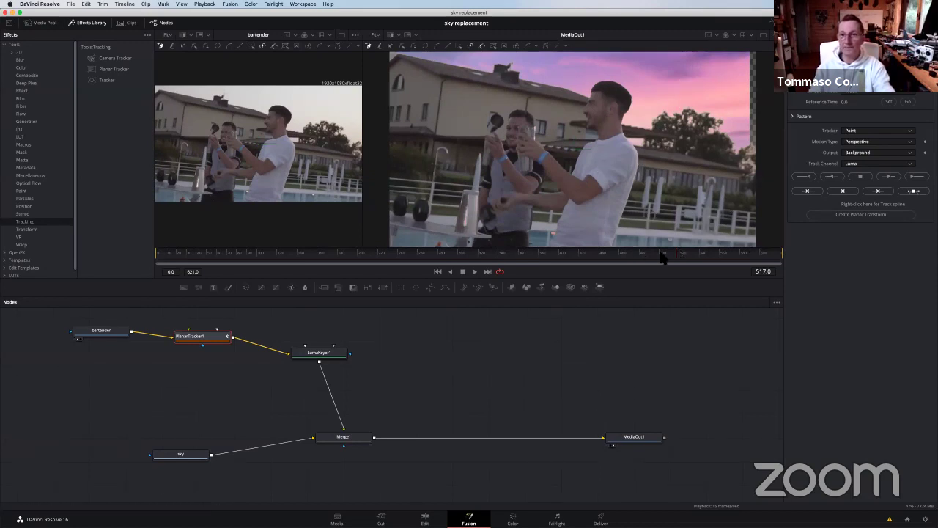
left_click_drag(399, 255, 146, 255)
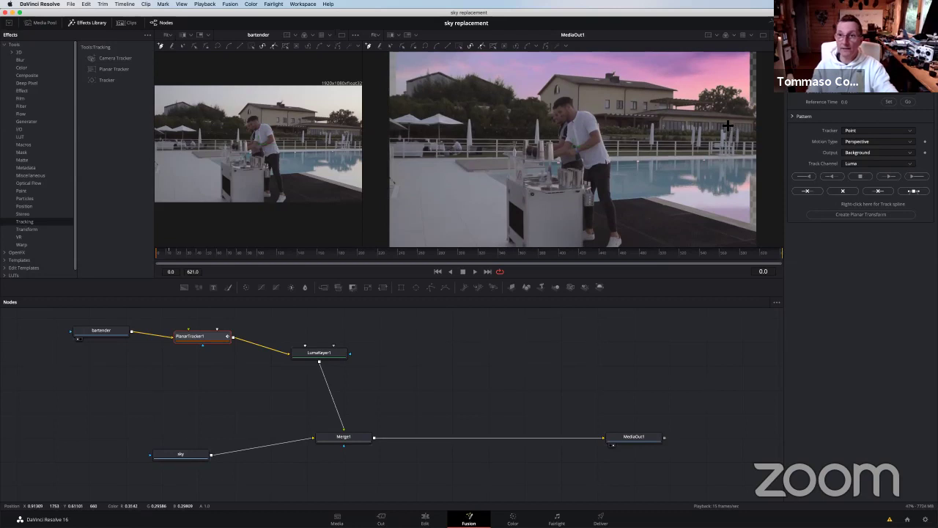
- Zoom the MediaOut1 viewer on the right-side treeline and sky, then save the project
scroll(726, 123, "down", 3)
scroll(737, 125, "down", 2)
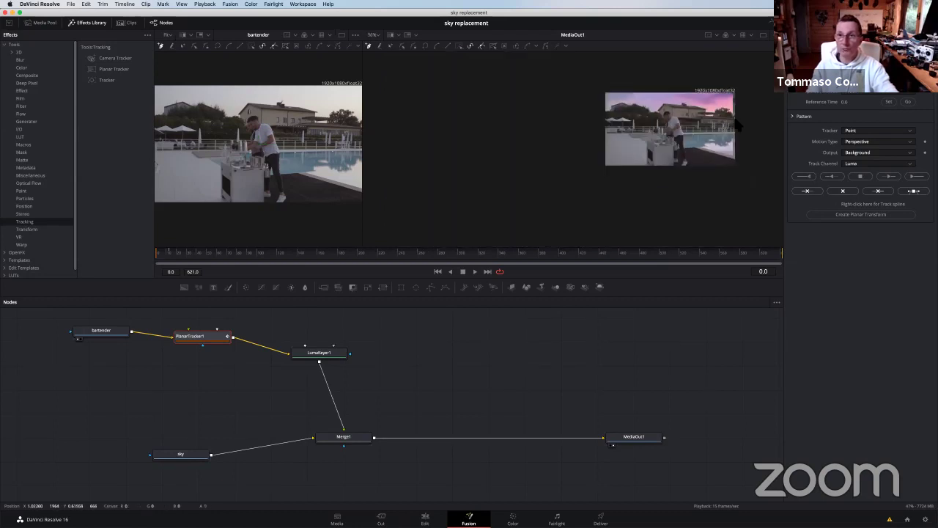
scroll(591, 135, "up", 2)
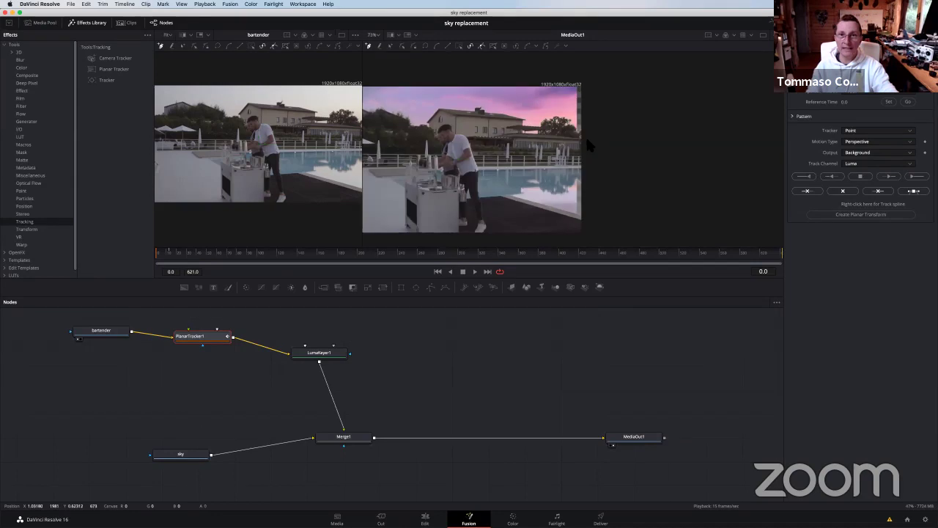
scroll(588, 136, "up", 3)
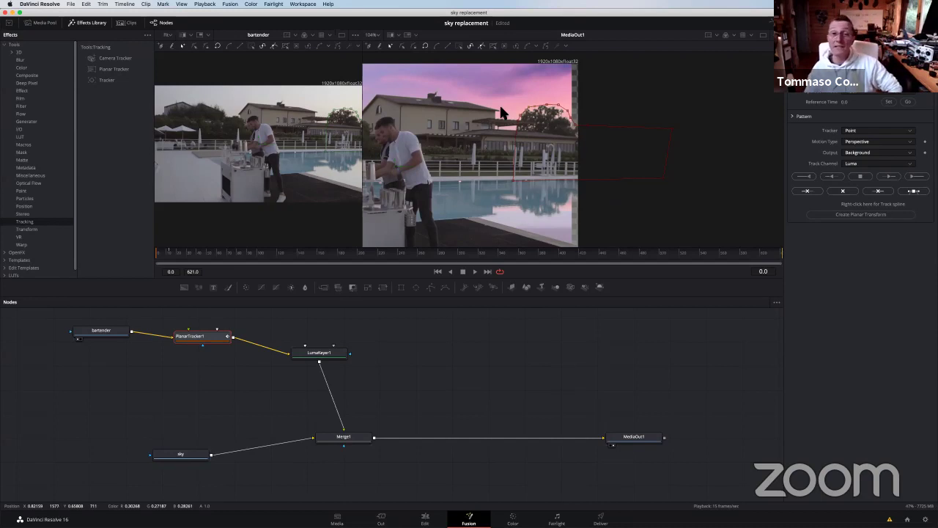
key("super+s")
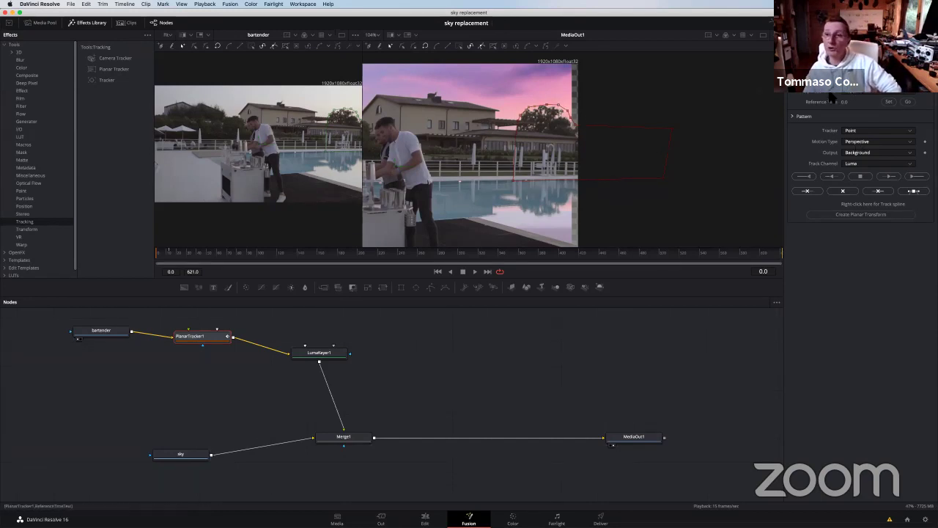
- Keep Track and Perspective motion, set frame 0 as reference, and track the tree polygon to frame 621
left_click(869, 98)
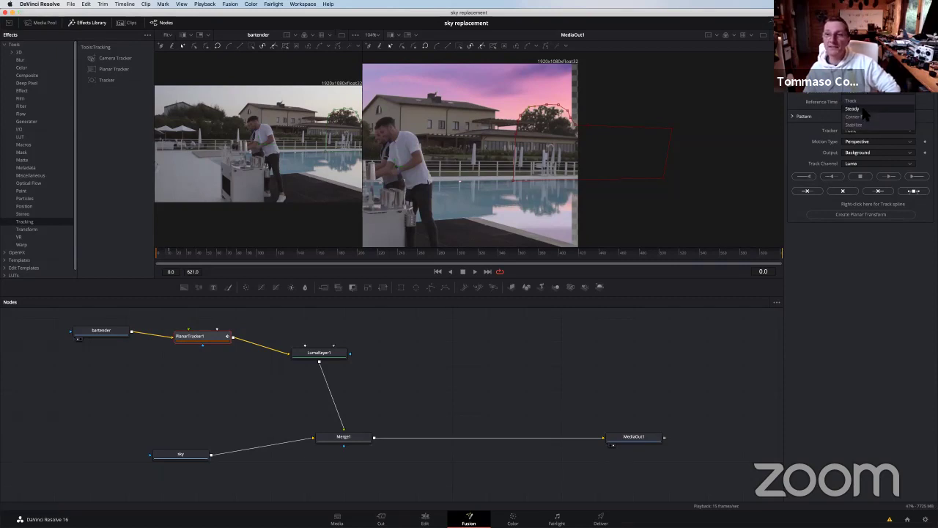
left_click(869, 98)
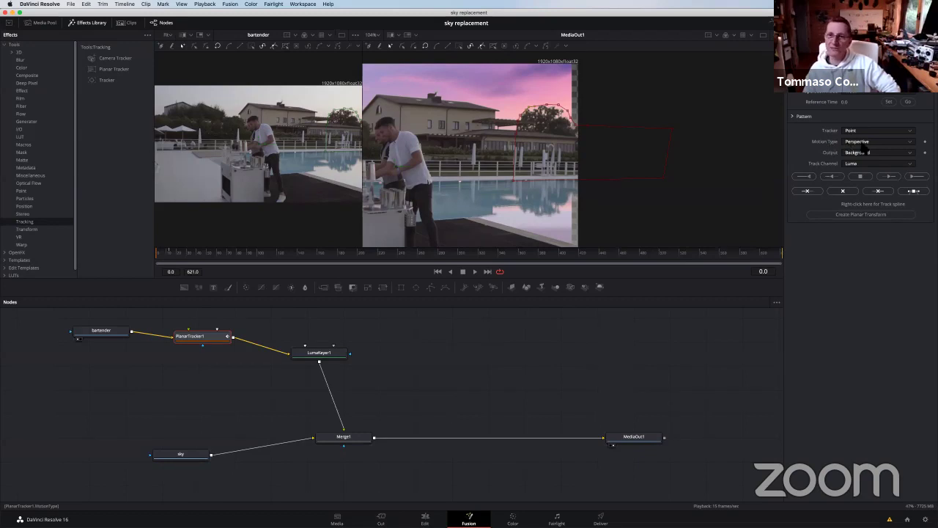
left_click(864, 143)
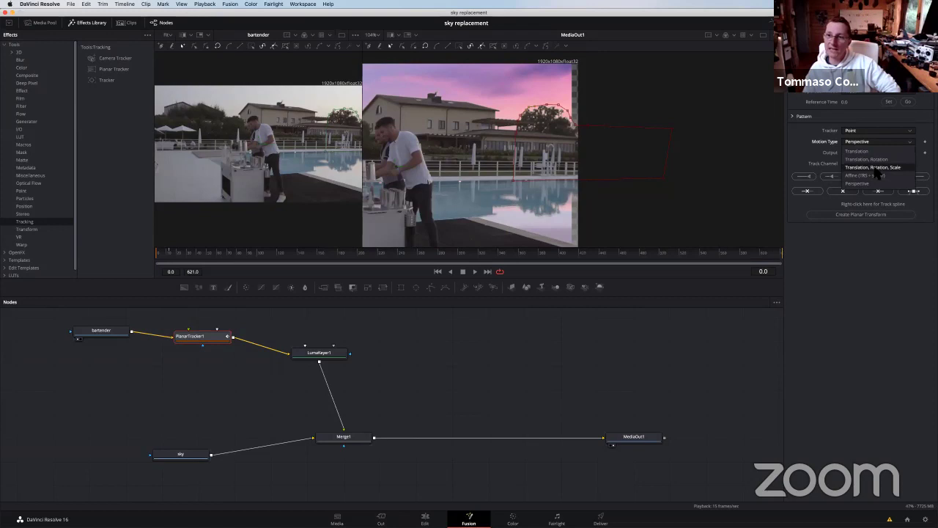
left_click(800, 142)
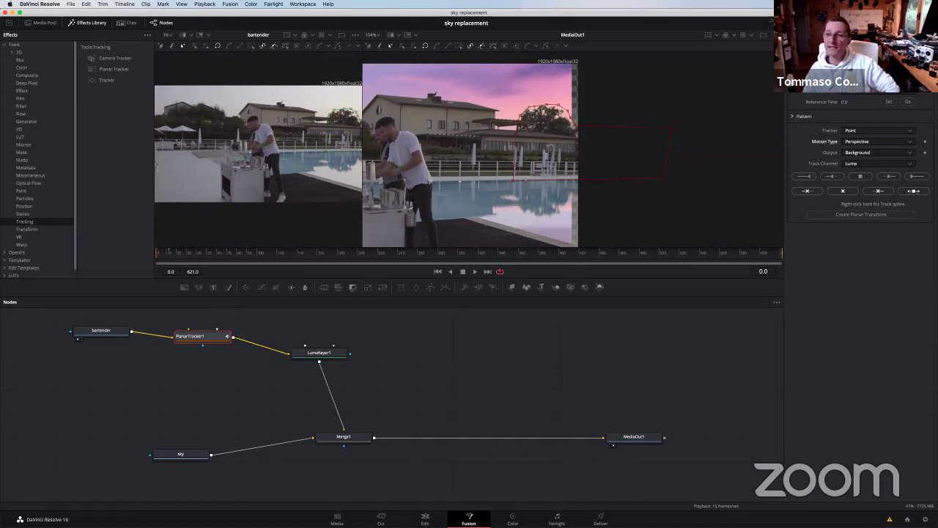
left_click(889, 102)
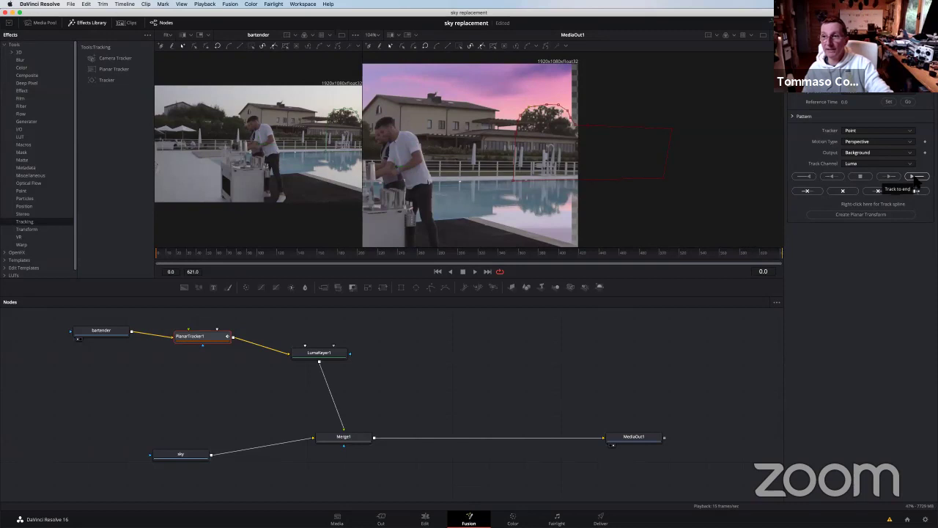
left_click(913, 178)
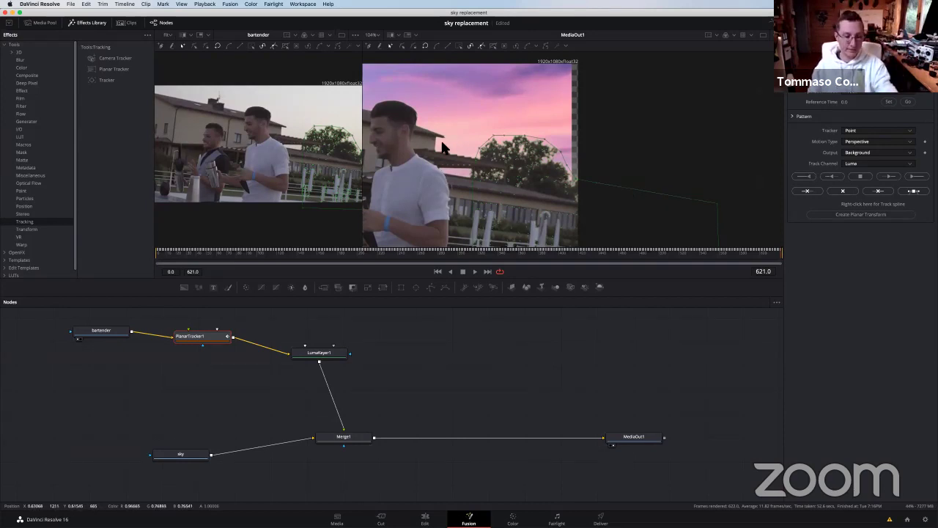
scroll(440, 147, "down", 3)
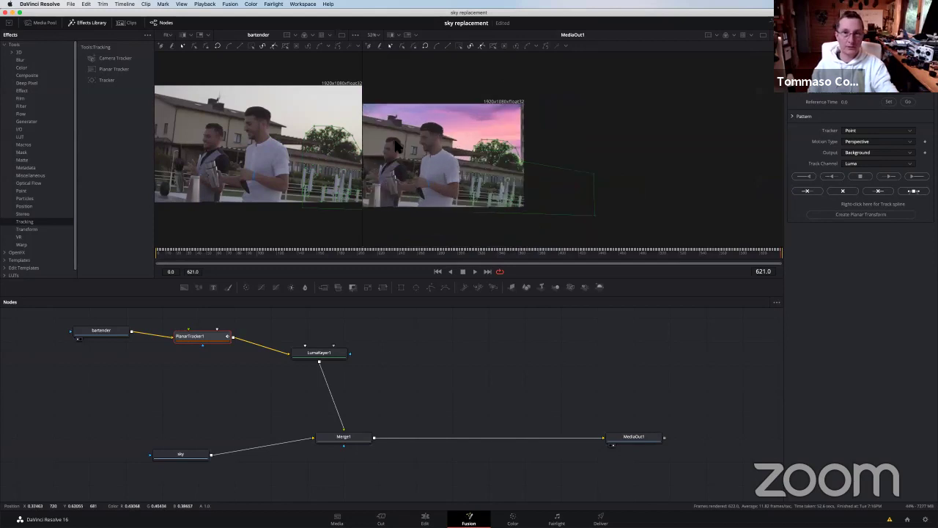
scroll(386, 147, "up", 3)
scroll(359, 147, "down", 2)
scroll(343, 145, "up", 2)
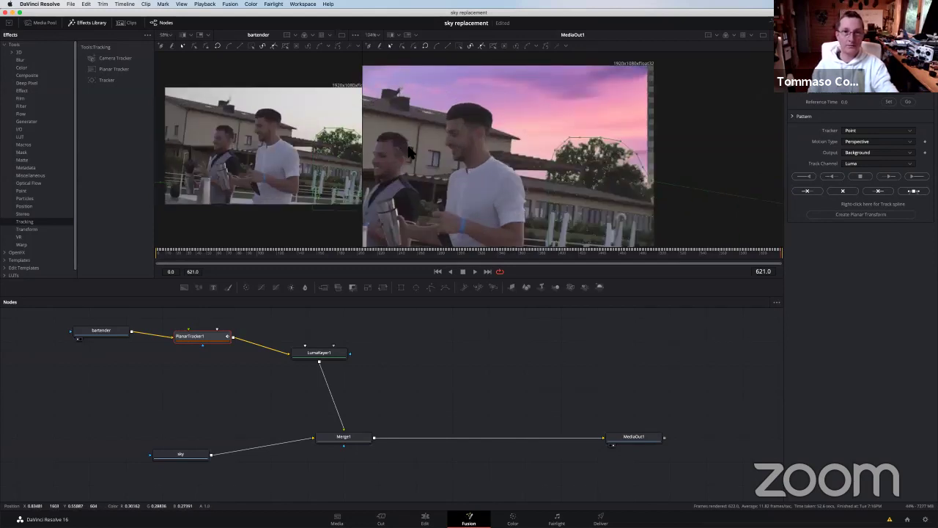
scroll(499, 159, "down", 3)
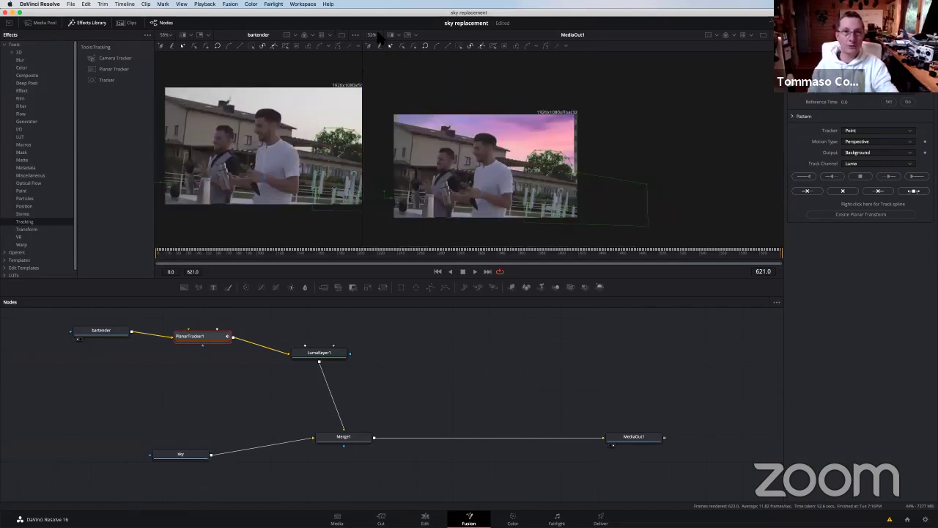
left_click(378, 36)
left_click(374, 46)
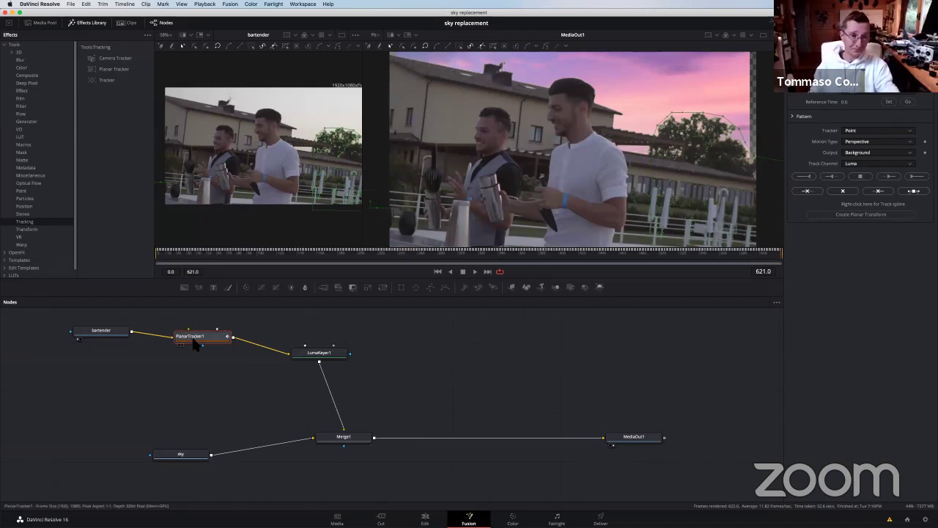
mouse_move(195, 345)
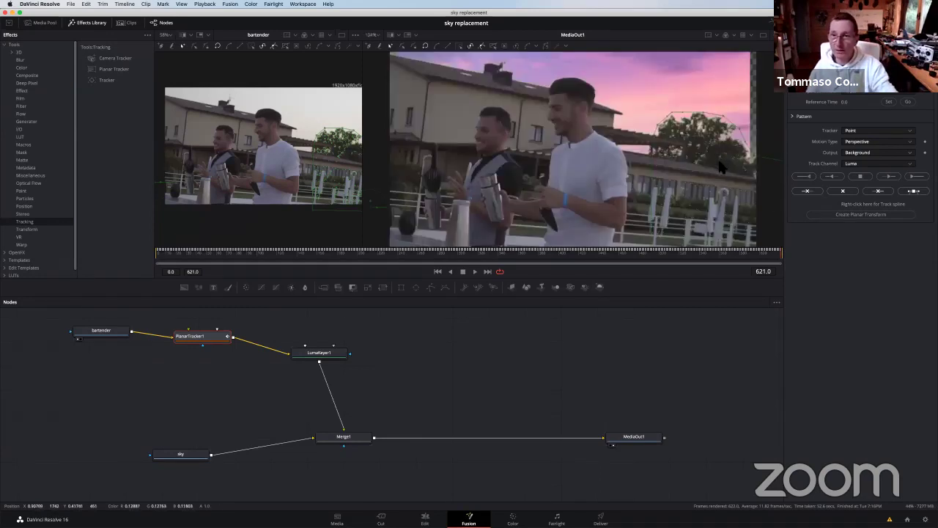
scroll(658, 154, "up", 5)
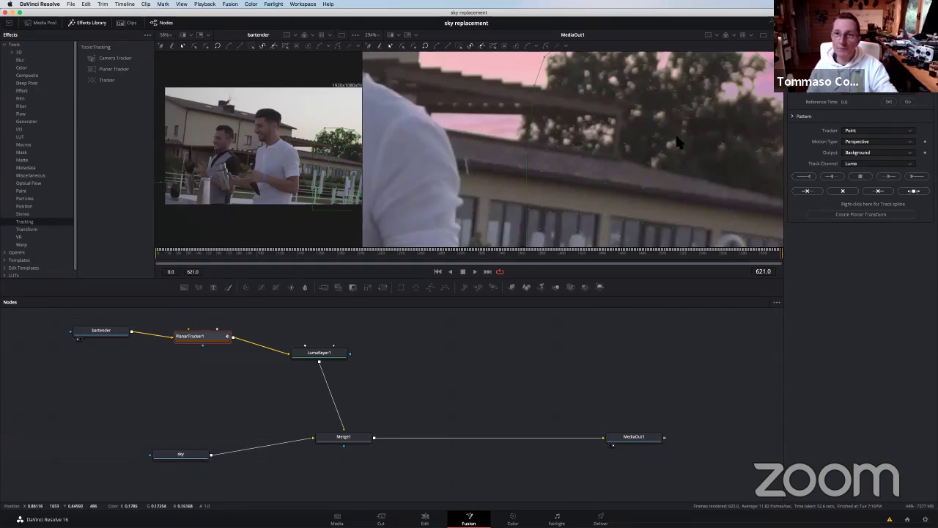
scroll(660, 156, "down", 3)
scroll(661, 156, "down", 1)
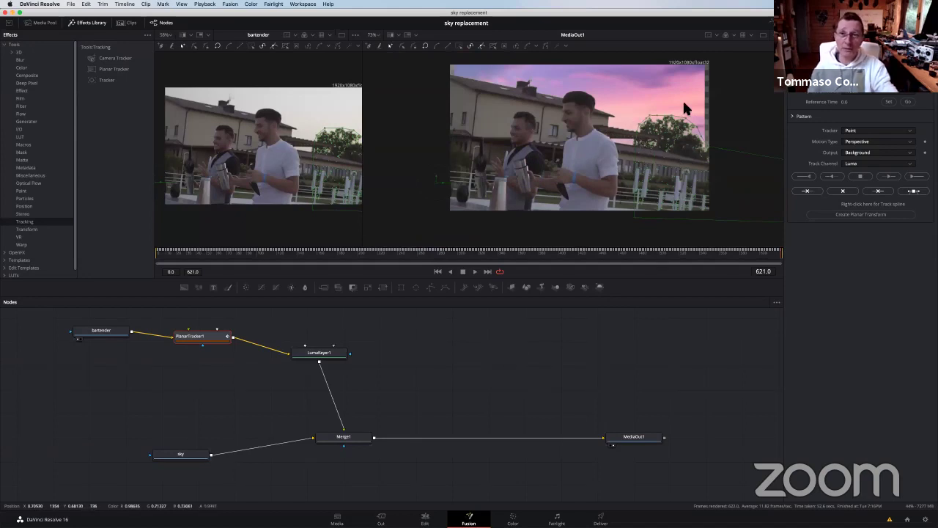
scroll(164, 257, "up", 5)
scroll(164, 256, "up", 2)
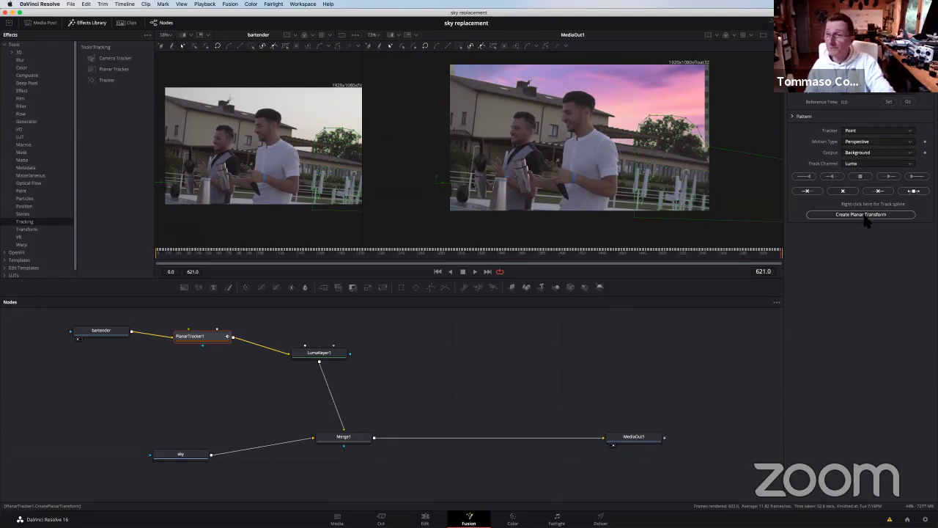
- Create PlanarTransform1 from the track and wire it into the sky-to-Merge1 link
left_click(865, 217)
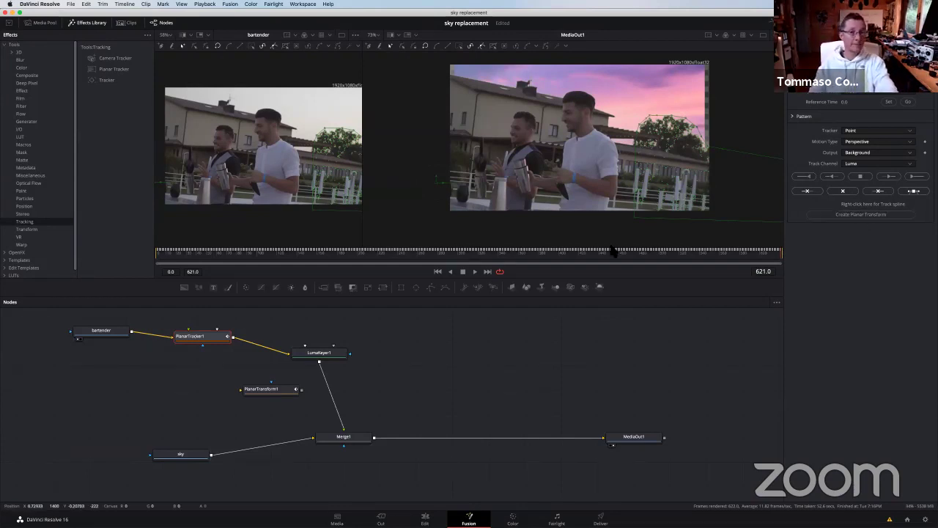
left_click_drag(264, 391, 207, 392)
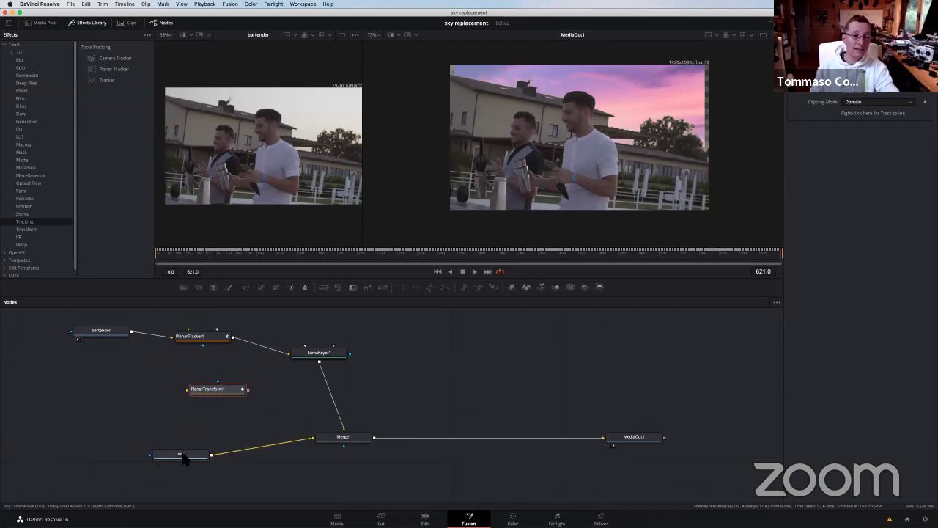
left_click_drag(182, 454, 87, 445)
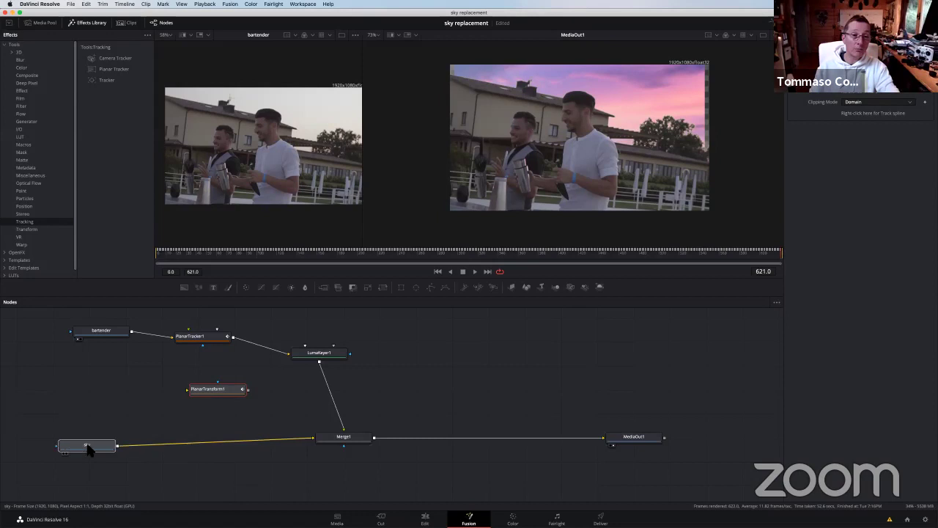
left_click(231, 391)
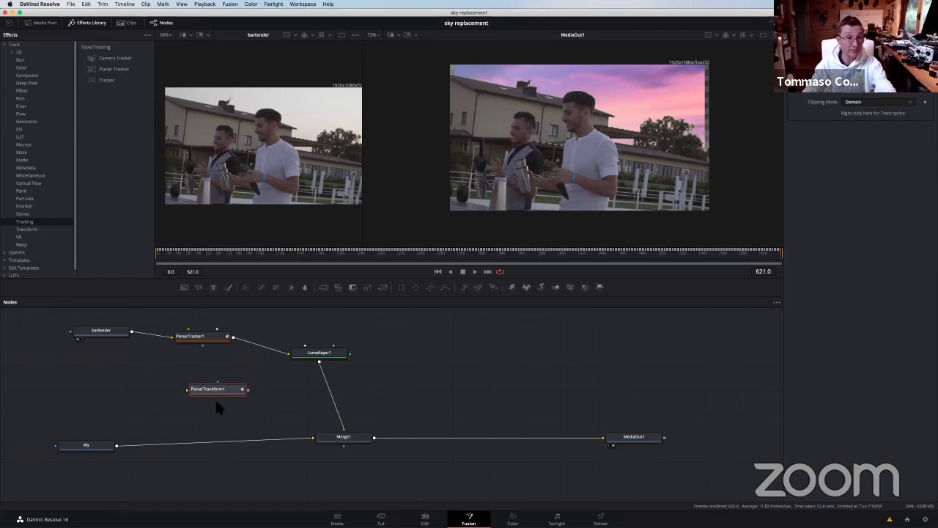
left_click_drag(214, 392, 201, 448)
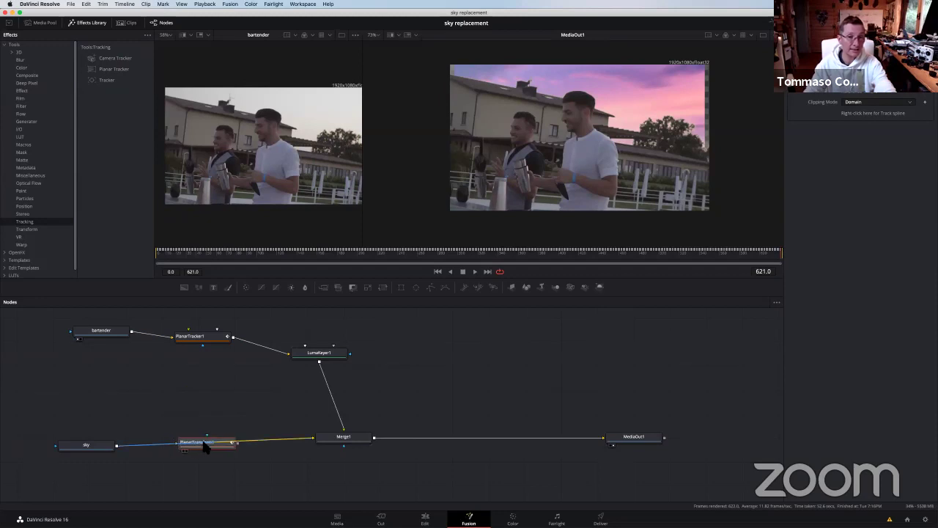
left_click_drag(201, 448, 207, 449)
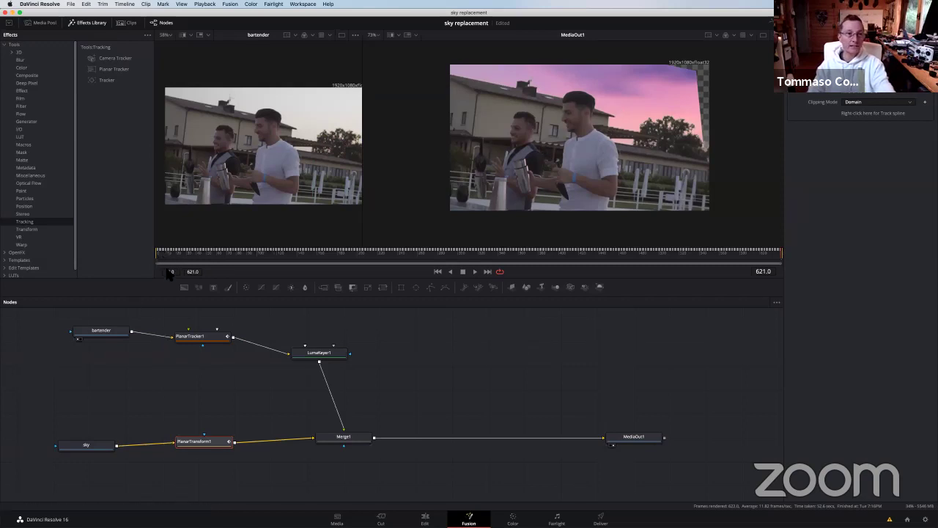
- Play back the tracked sky, then move PlanarTransform1 further along the sky link
key("space")
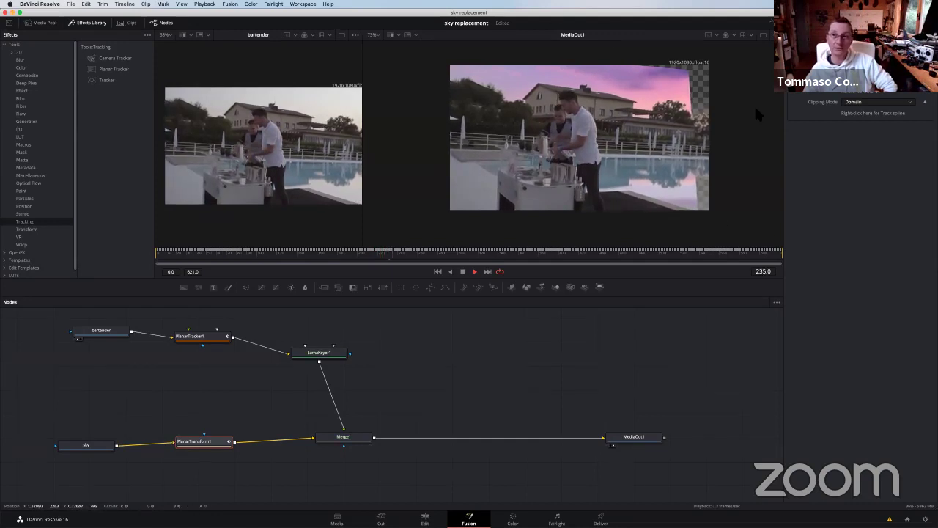
left_click(462, 271)
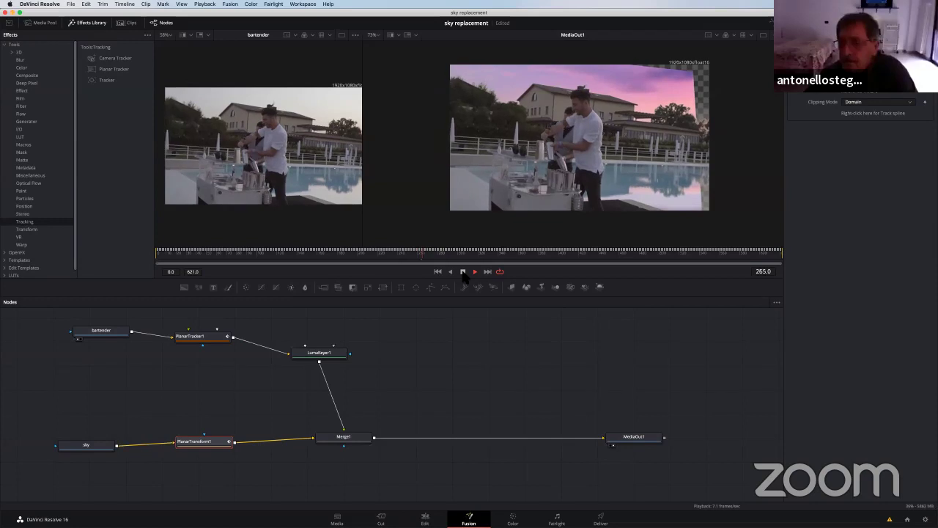
left_click(463, 271)
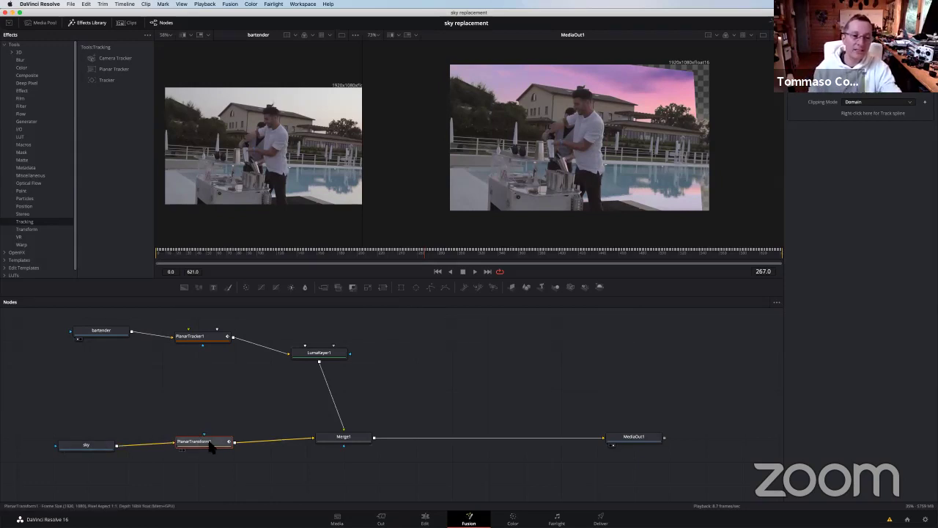
left_click_drag(211, 448, 261, 444)
- Shift the sky node left and close the Effects Library to widen the viewers
left_click_drag(89, 450, 65, 442)
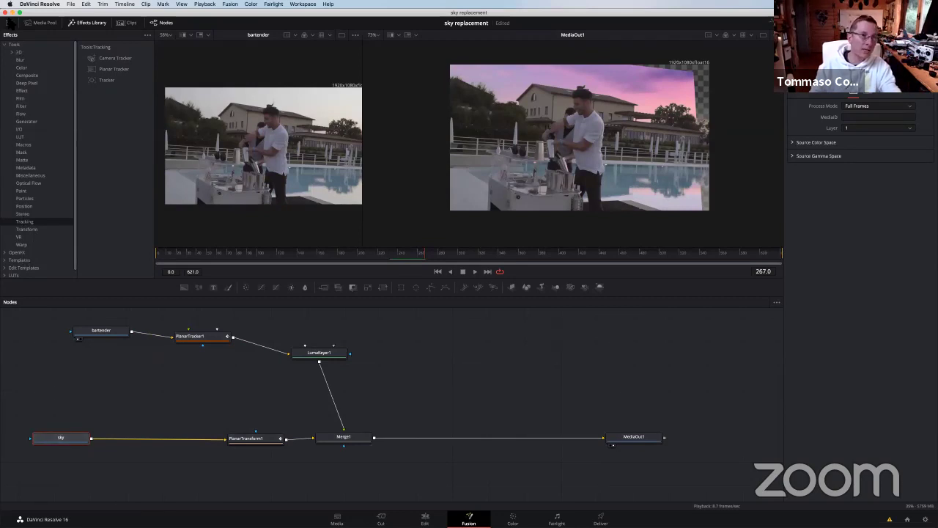
left_click(25, 230)
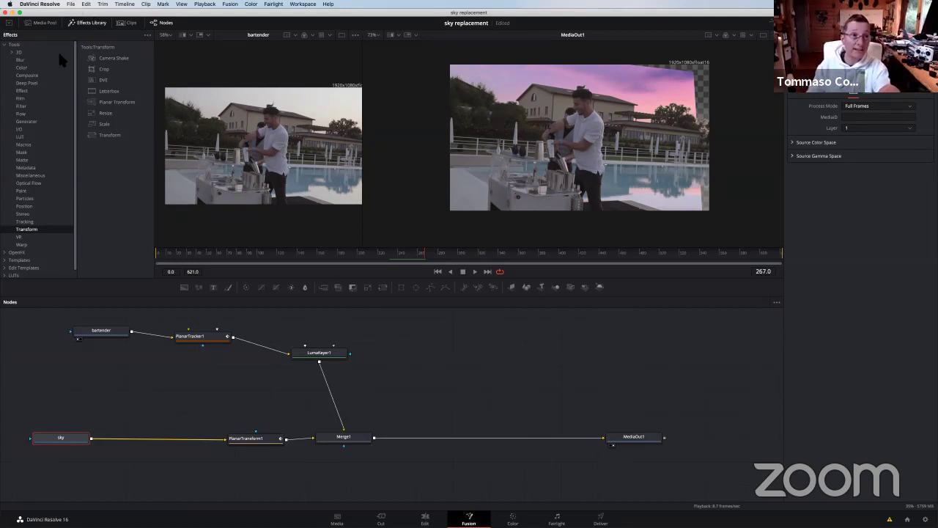
left_click(94, 26)
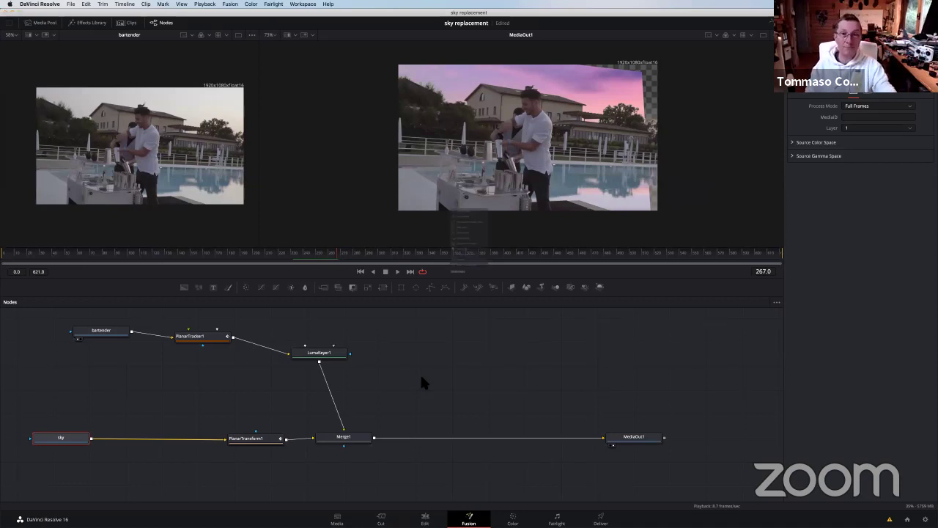
- Search 'trans' in Select Tool and add a Transform (Xf) node into the sky branch
key("shift+space")
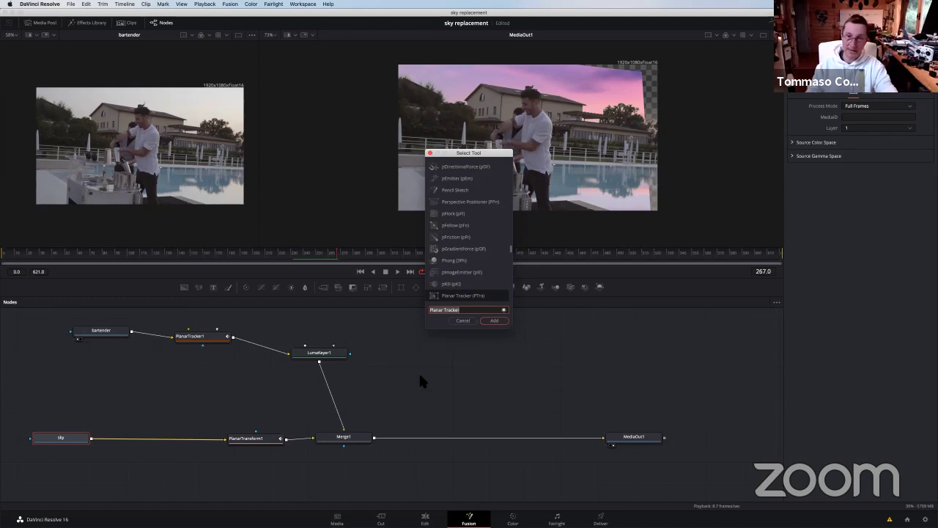
type("trans")
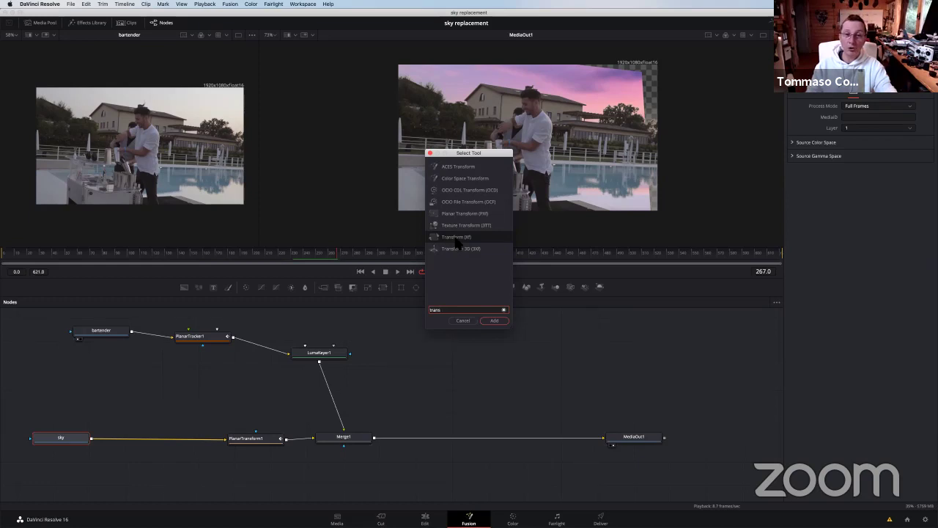
left_click(459, 249)
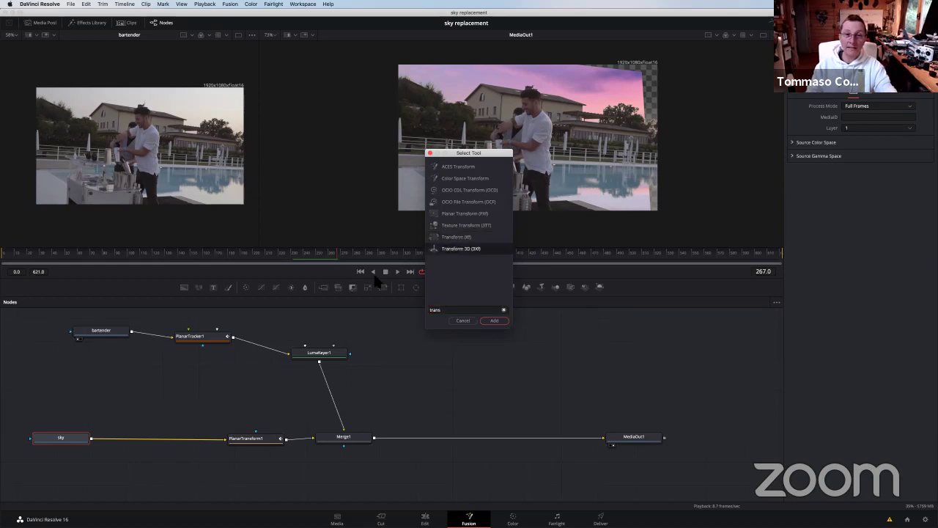
left_click(455, 237)
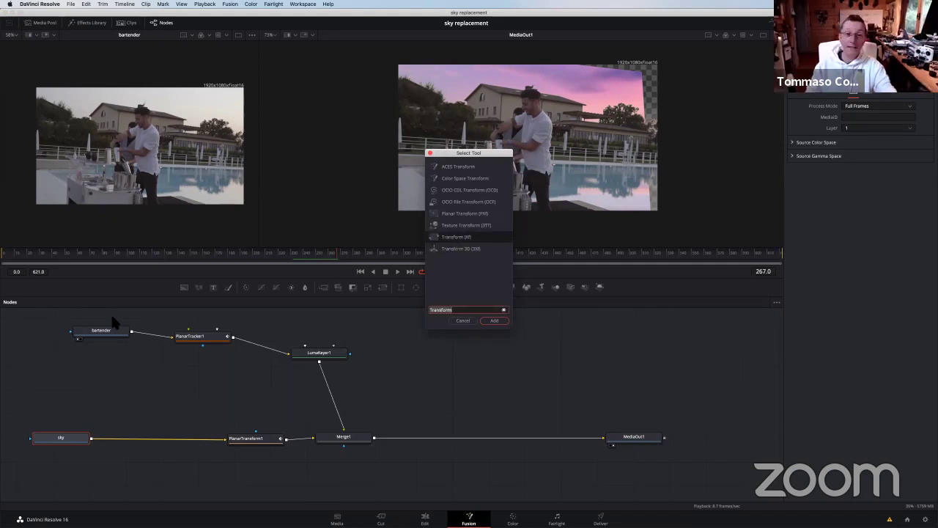
left_click(495, 320)
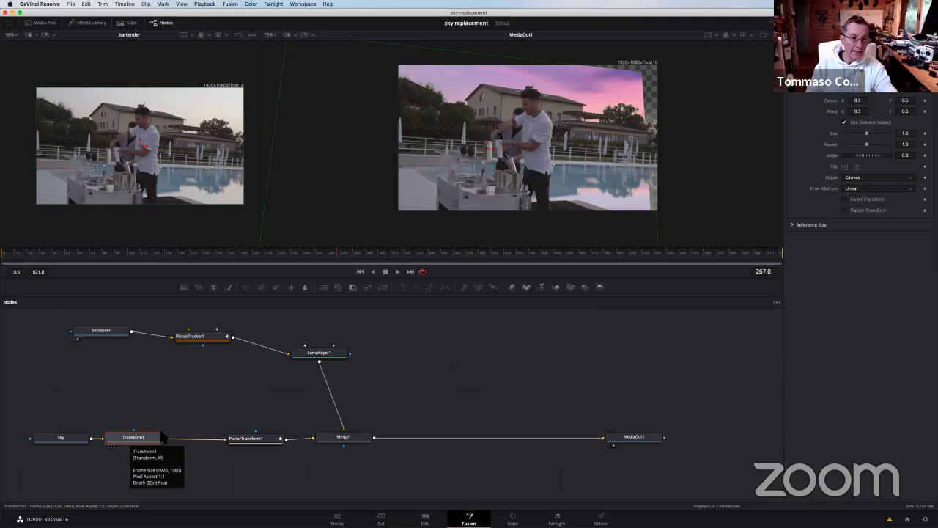
- Set Transform1's Size to 1.38 and raise Center Y to 0.633
left_click(73, 438)
left_click(127, 438)
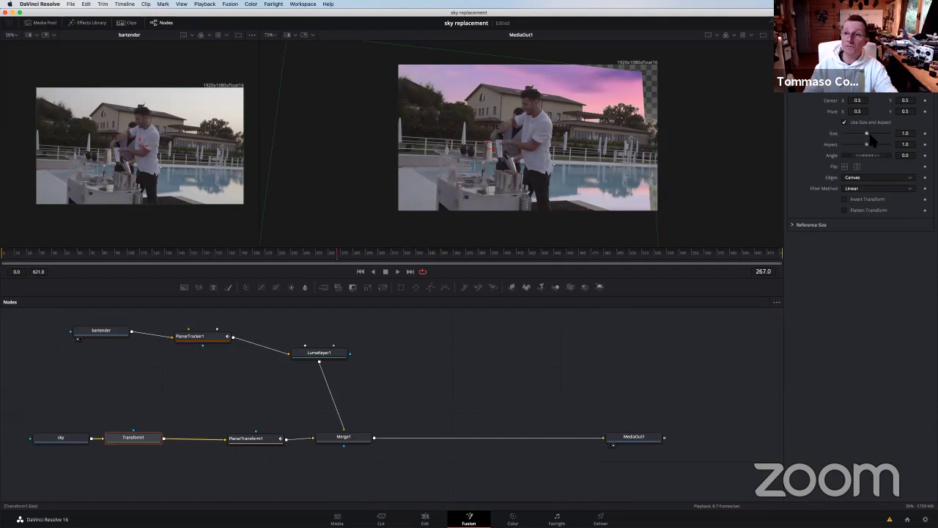
left_click_drag(867, 133, 872, 141)
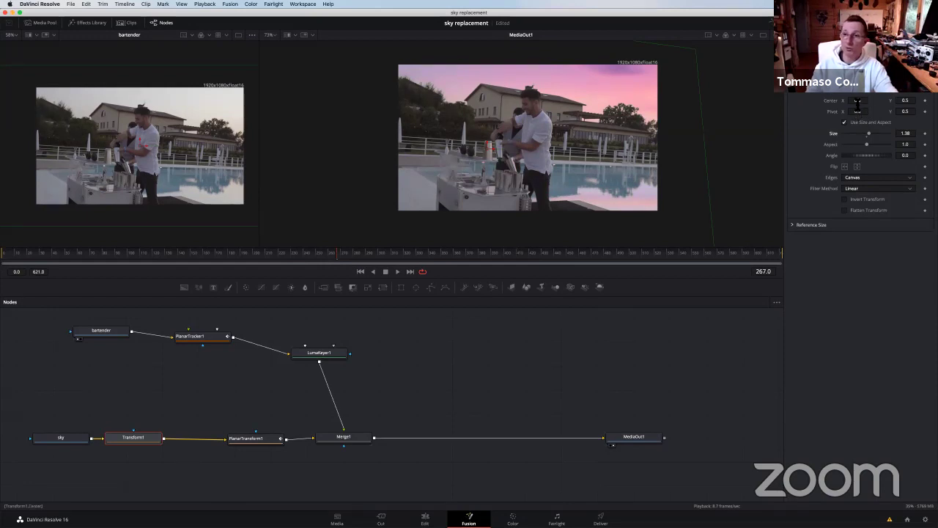
mouse_move(904, 102)
left_mouse_down()
mouse_move(937, 101)
mouse_move(899, 100)
left_mouse_up()
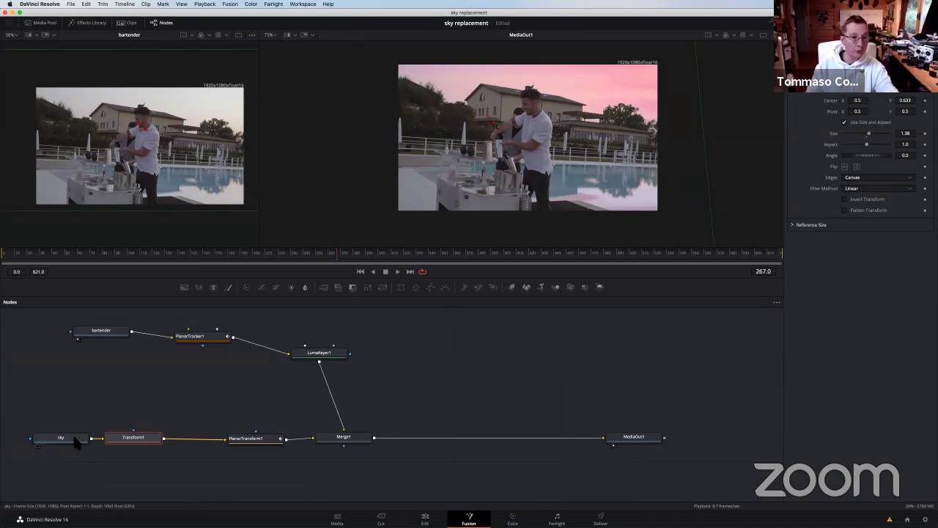
- Inspect the bartender, PlanarTracker1, LumaKeyer1, sky and Merge1 node settings in turn
left_click(109, 331)
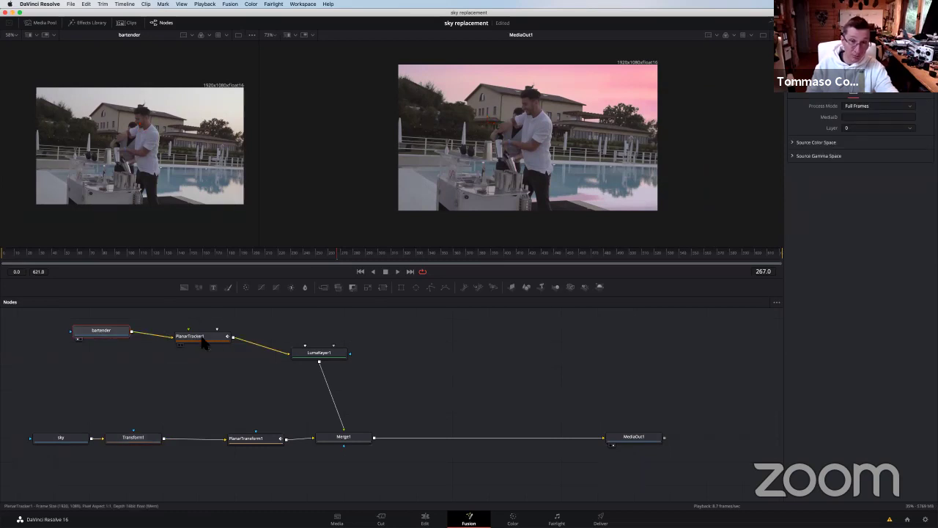
left_click(203, 338)
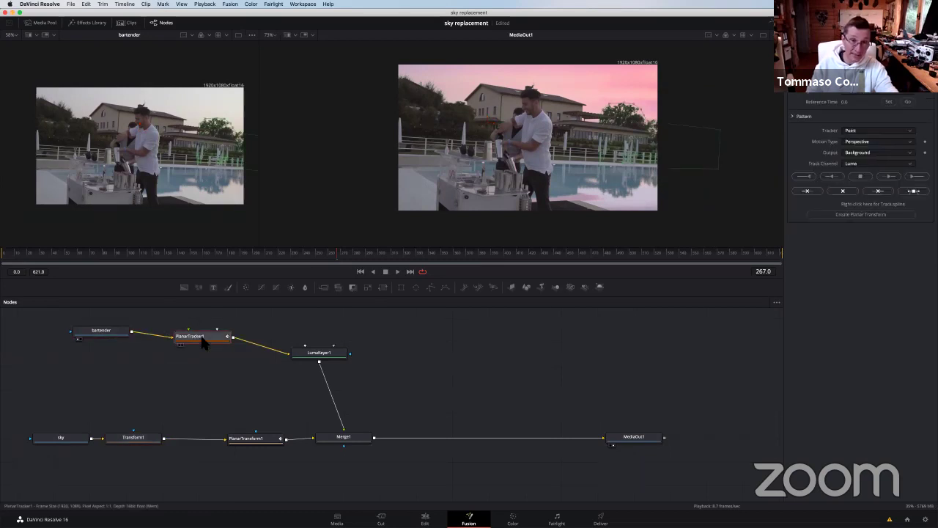
left_click(319, 358)
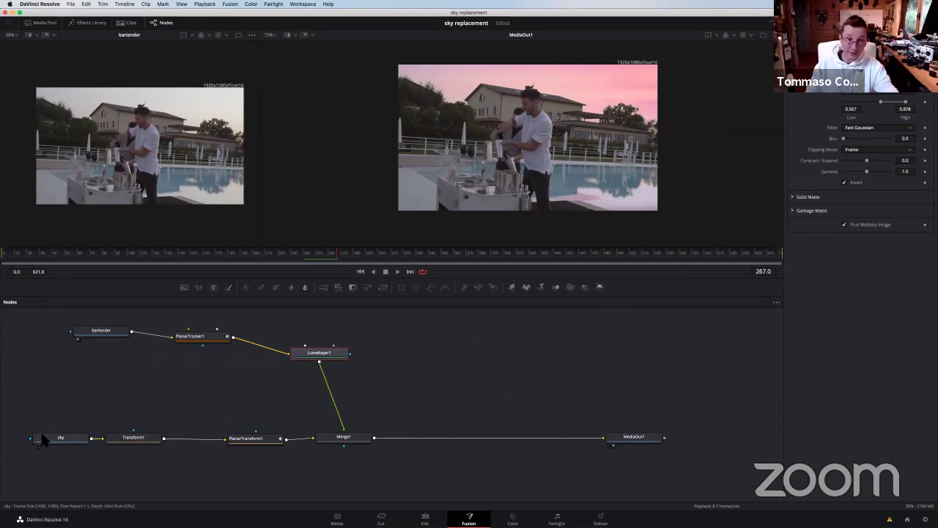
left_click(46, 438)
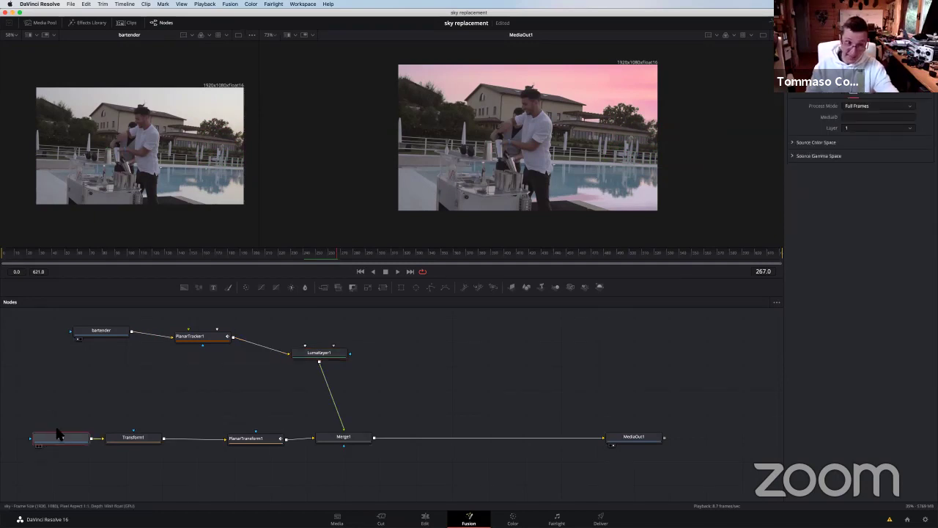
left_click(344, 440)
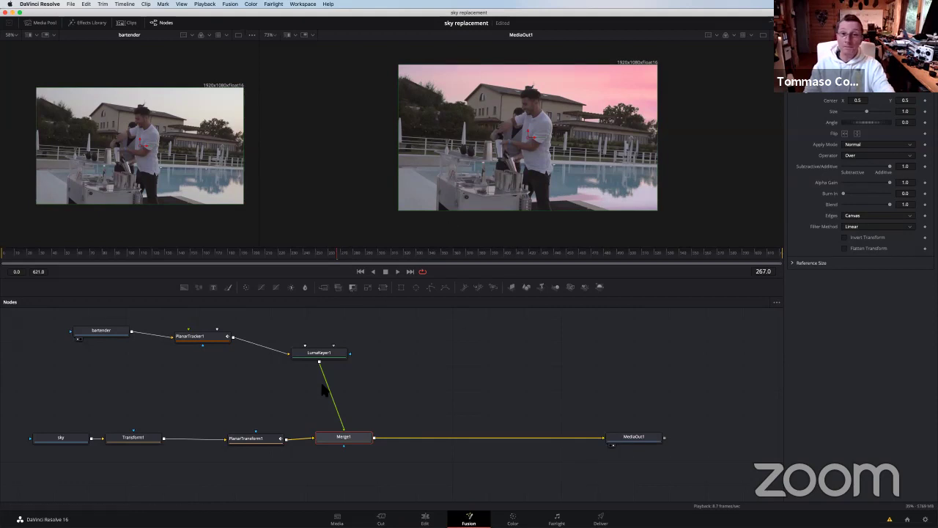
- Rewind the composite to frame 0 and play it back
left_click(73, 254)
left_click_drag(24, 254, 6, 268)
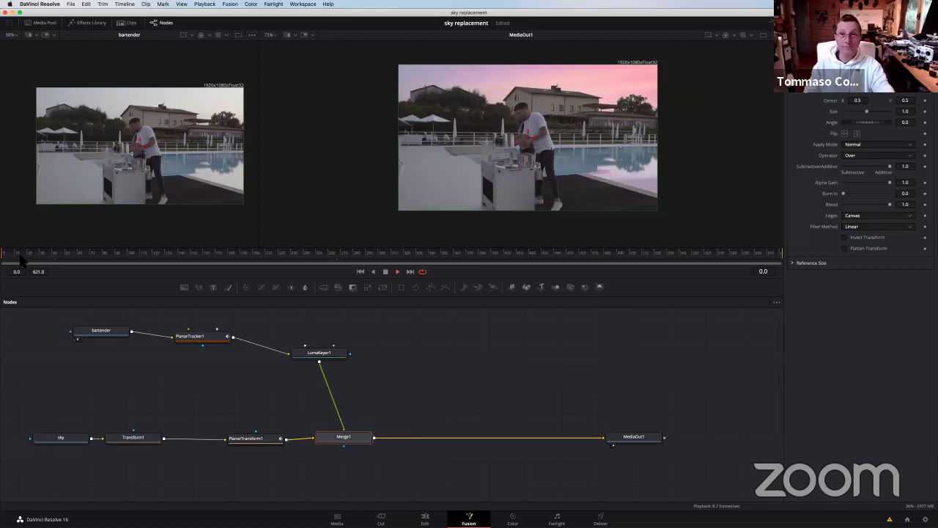
key("space")
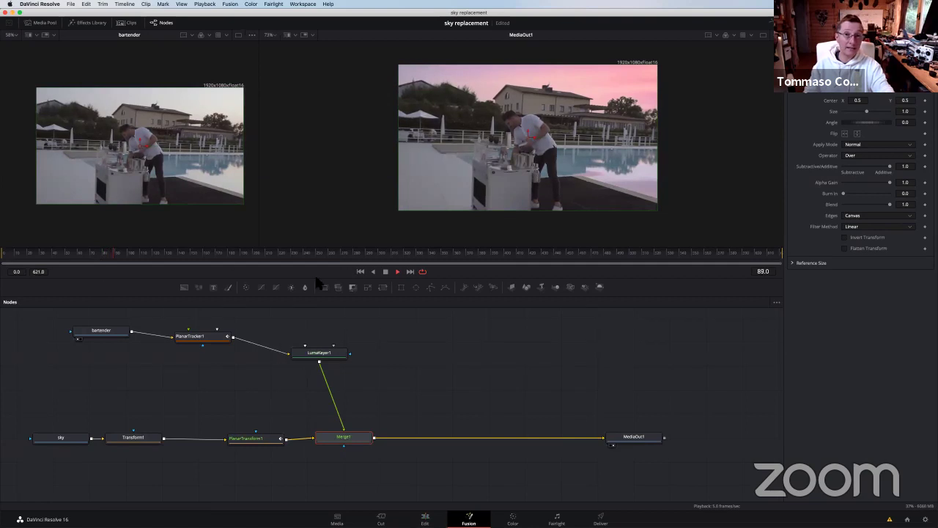
- Stop playback at frame 96, switch to the Edit page and return to the timeline start
left_click(385, 272)
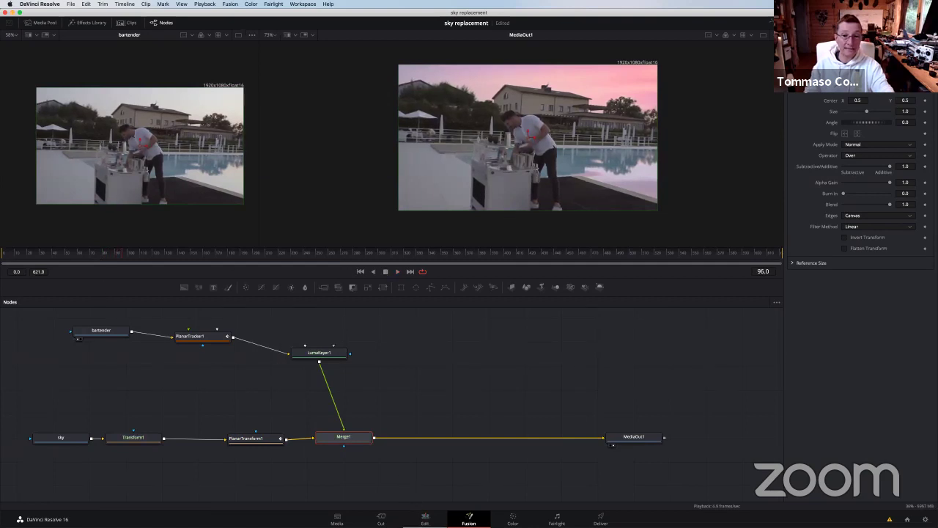
left_click(425, 519)
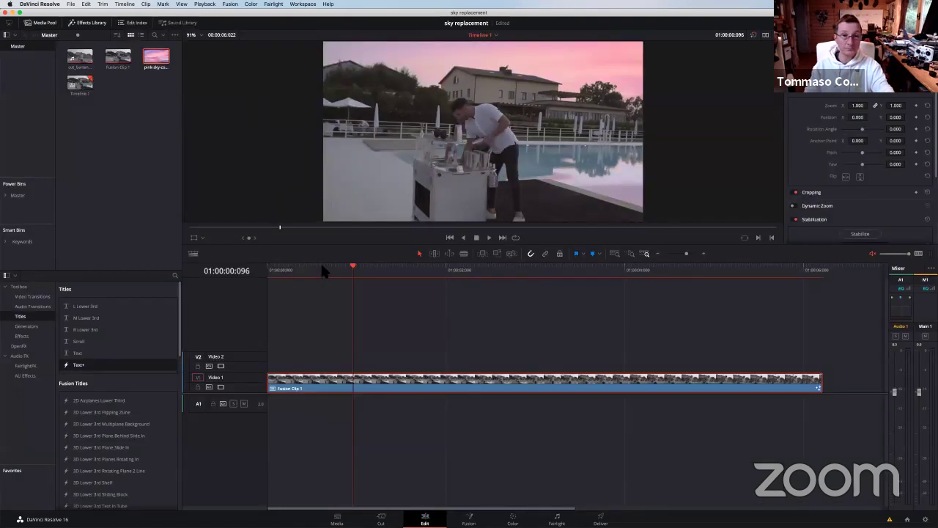
key("Home")
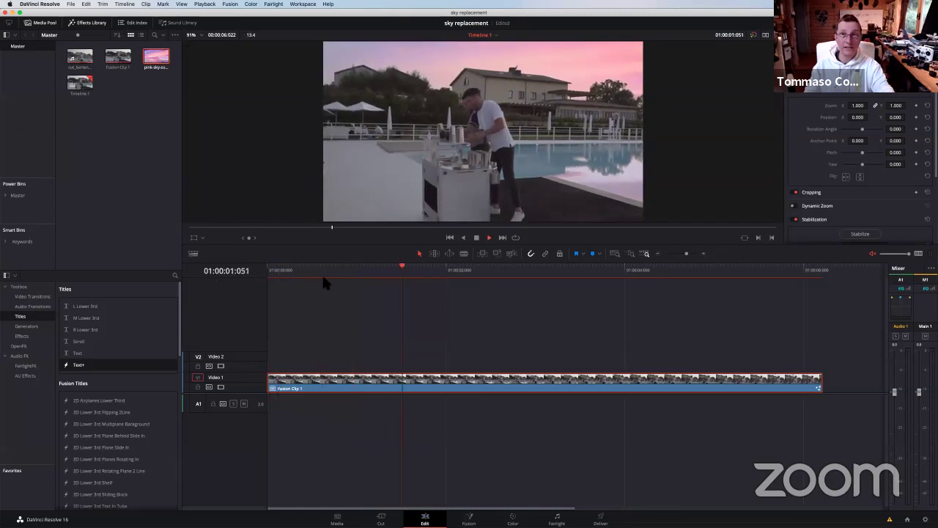
key("space")
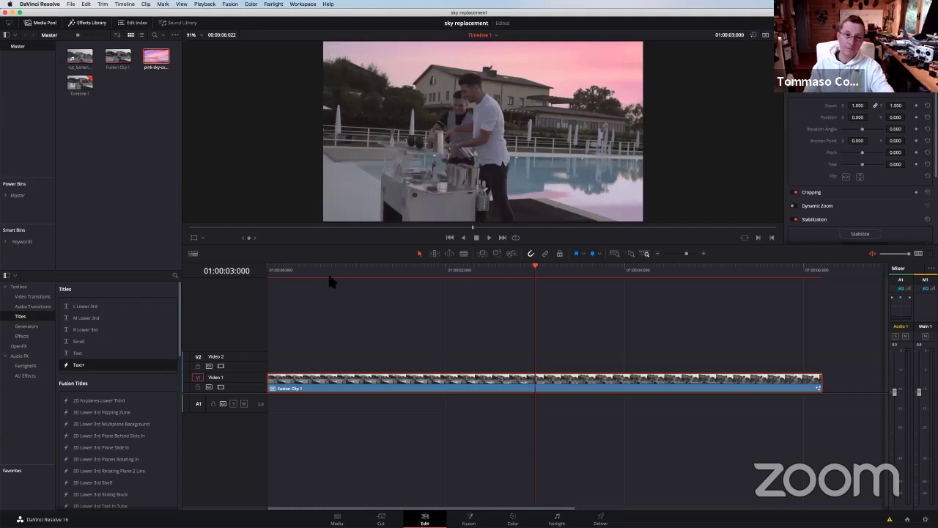
key("Home")
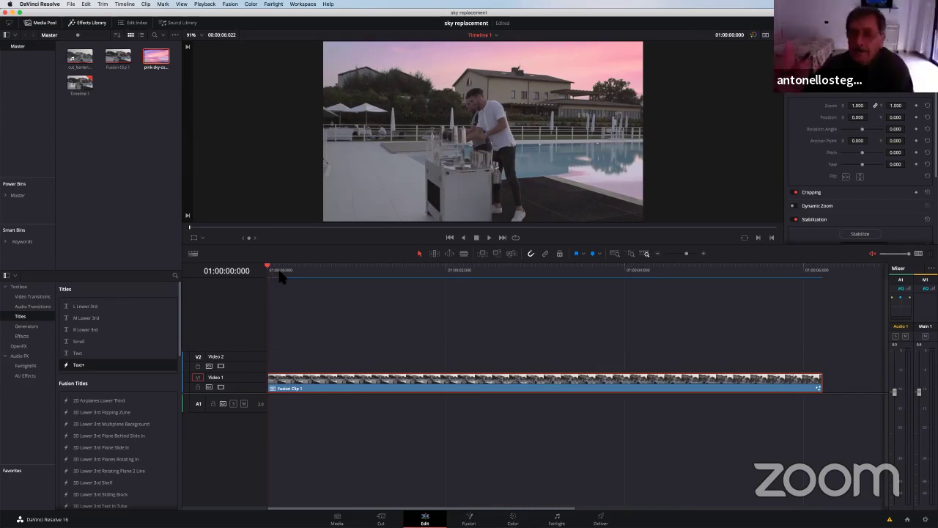
left_click(278, 272)
key("space")
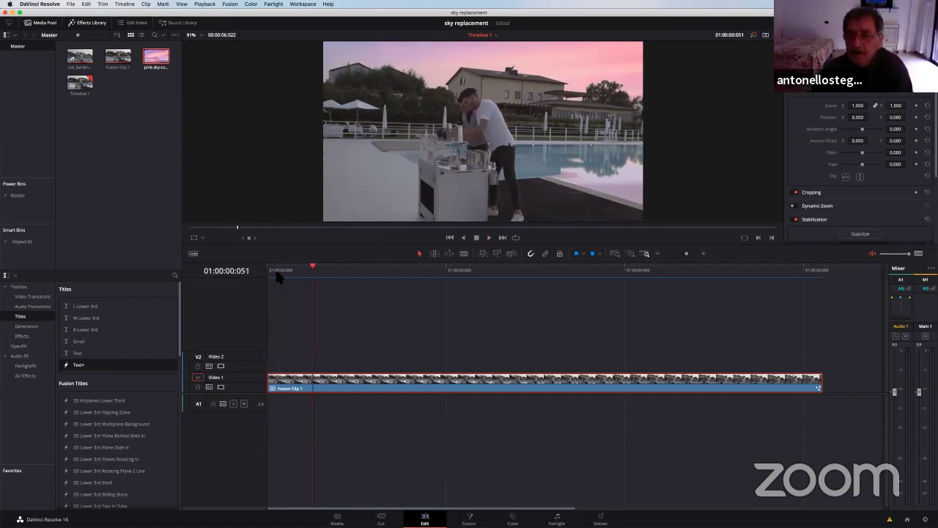
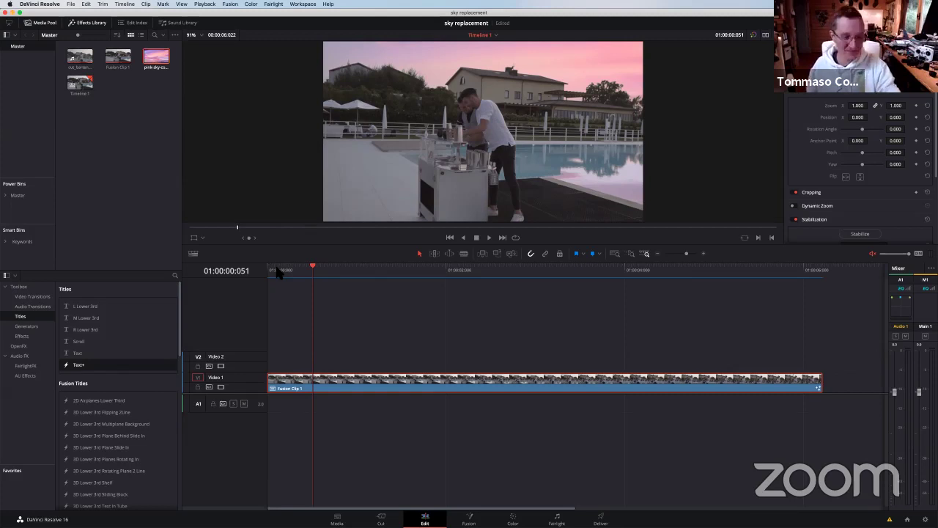
- Play the sky-replaced bartender clip from its start, then open it in Fusion
left_click(266, 271)
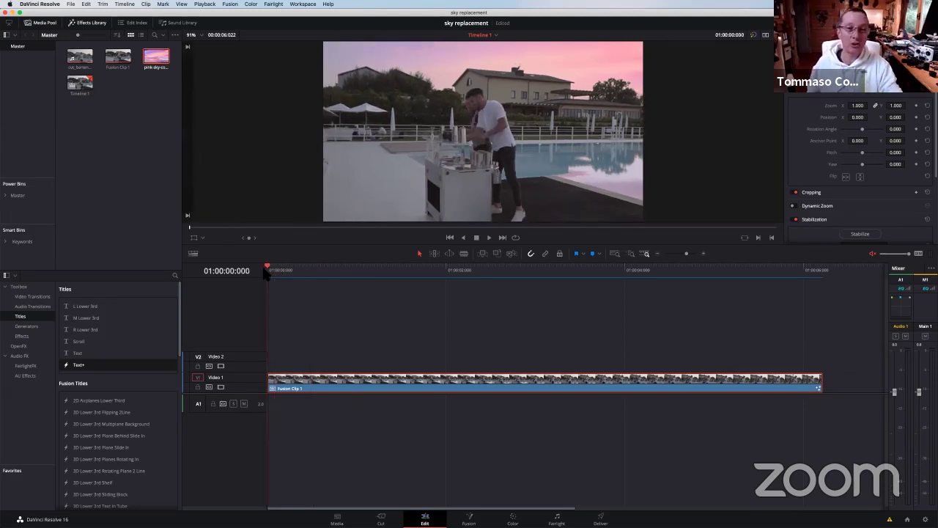
key("space")
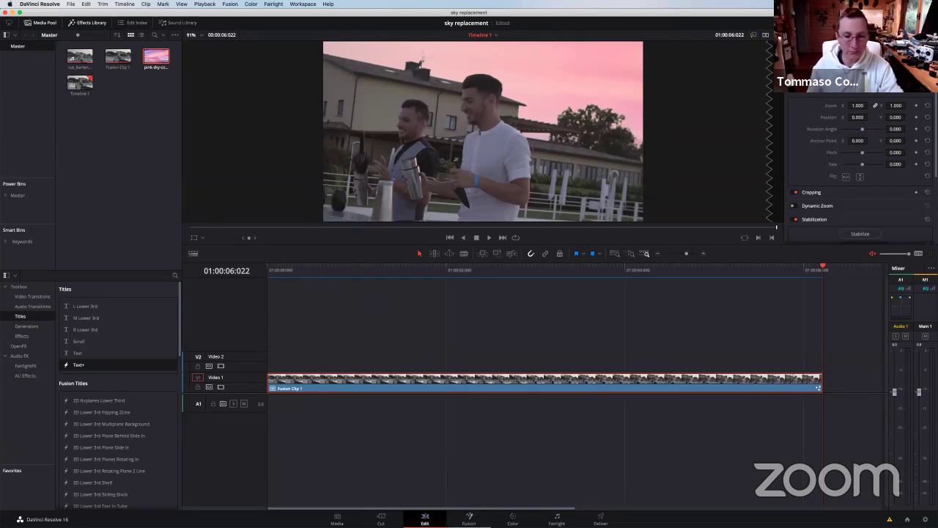
left_click(469, 519)
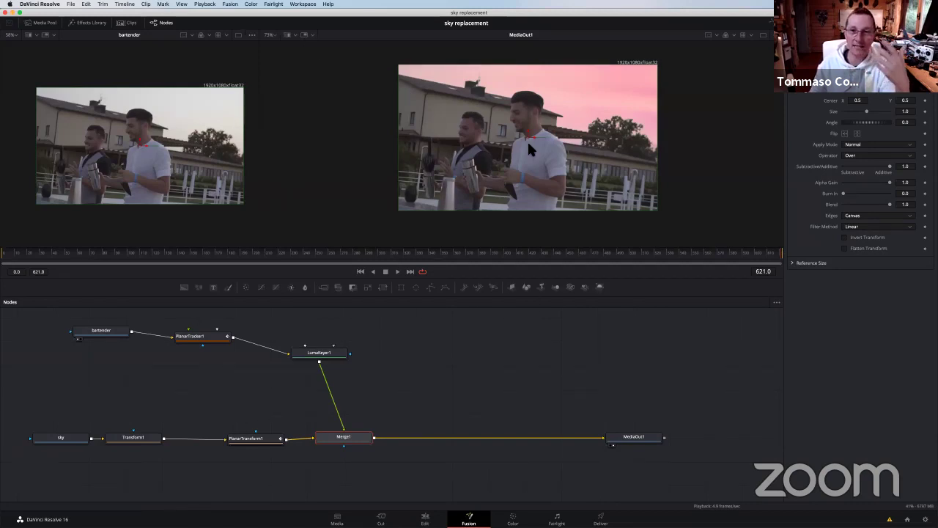
- Rearrange the node graph: bartender node further left, MediaOut1 closer to Merge1
left_click(92, 336)
left_click_drag(92, 335, 35, 332)
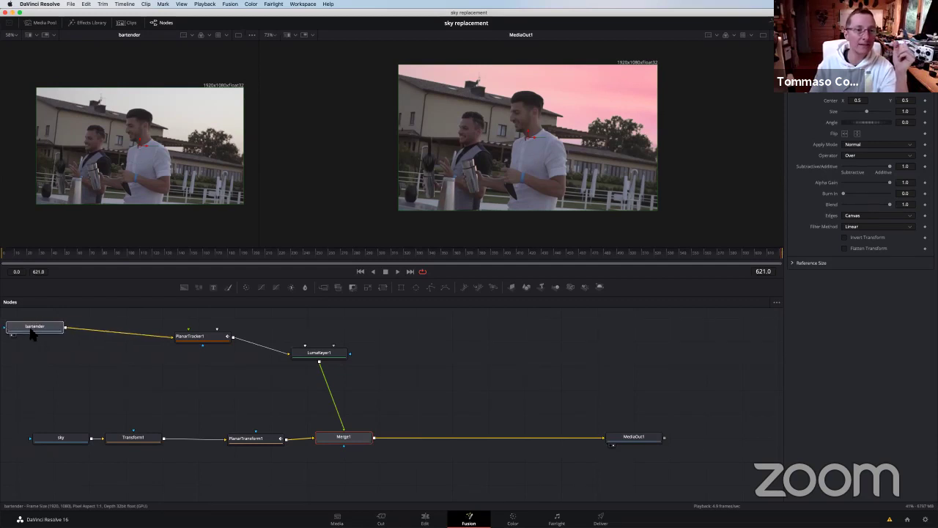
left_click_drag(106, 381, 201, 384)
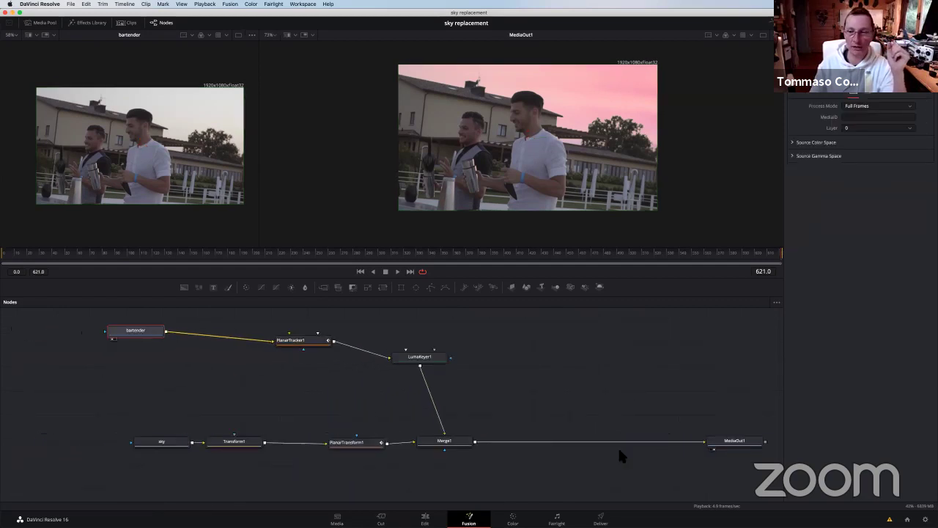
left_click_drag(716, 451, 557, 449)
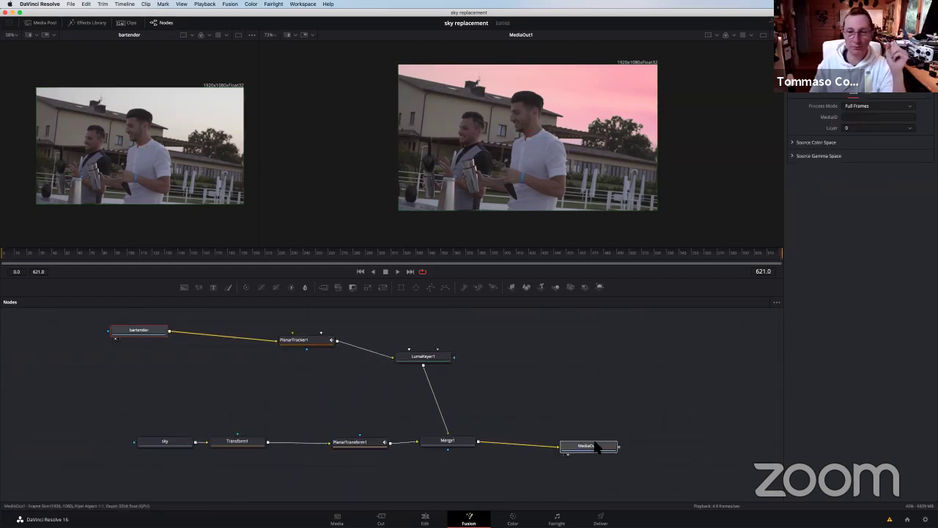
left_click_drag(599, 391, 742, 384)
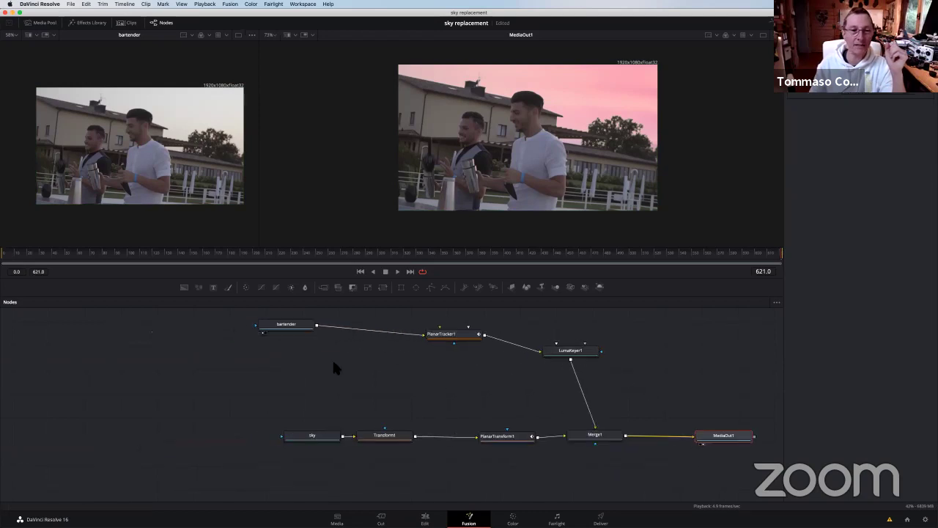
left_click_drag(293, 326, 201, 330)
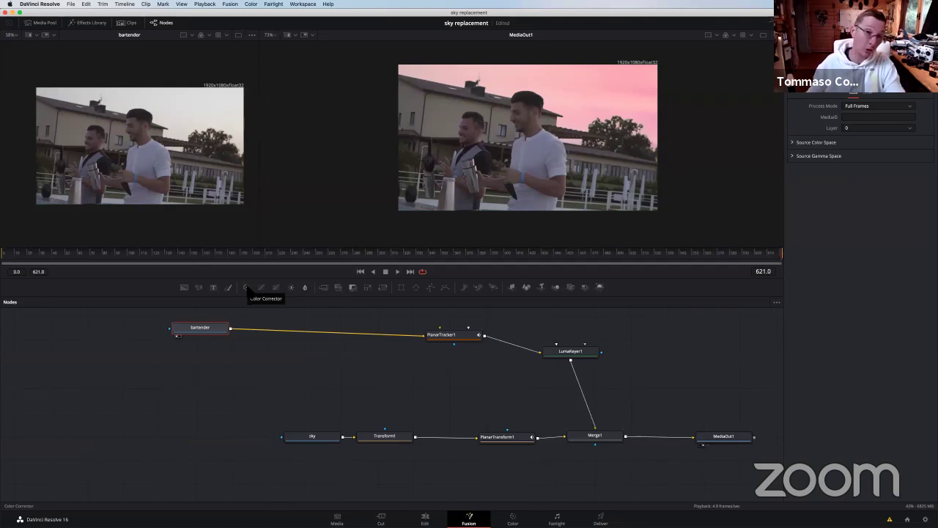
- Insert a ColorCorrector1 after the bartender footage and shift its Midtones tint
left_click(245, 286)
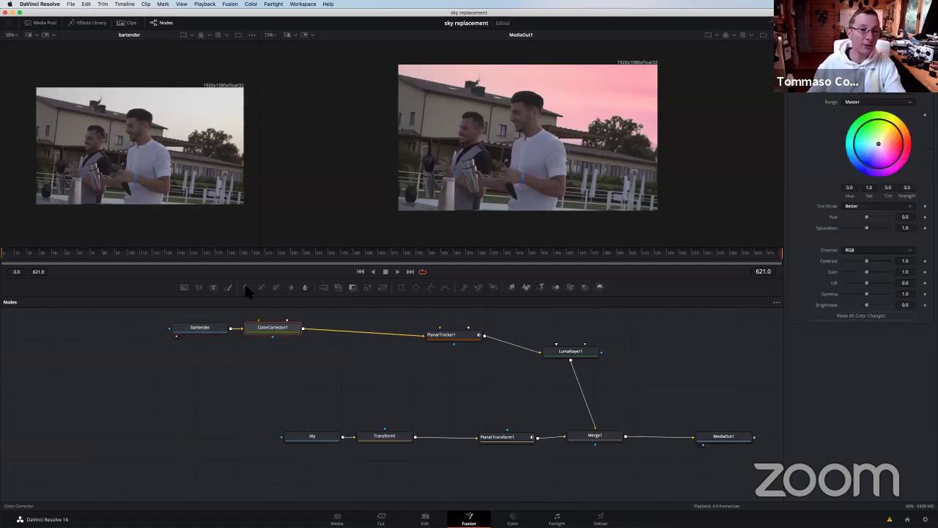
left_click_drag(279, 329, 292, 346)
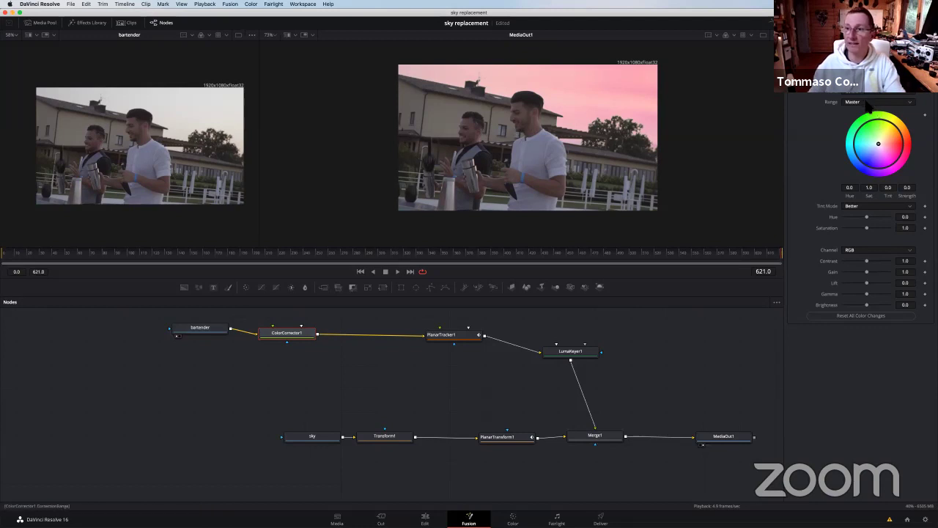
left_click(869, 103)
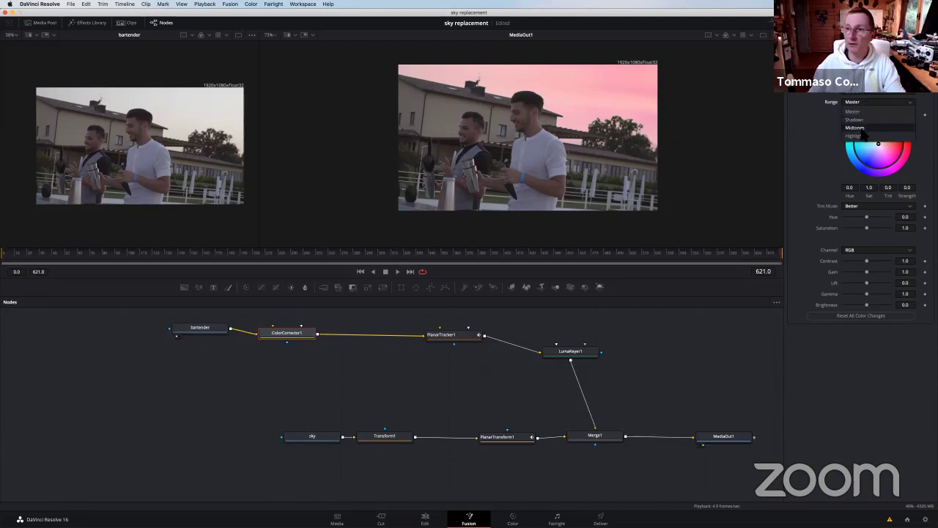
left_click(862, 129)
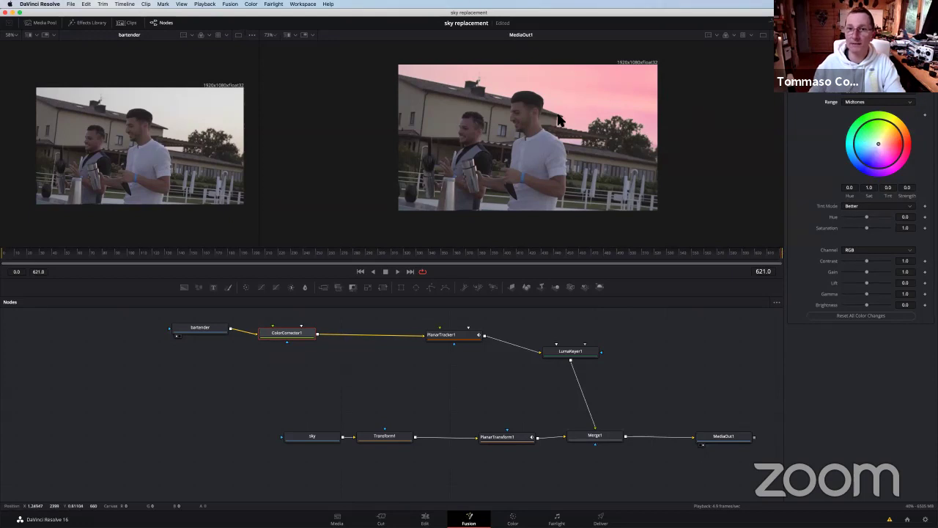
left_click(880, 144)
left_click_drag(880, 145, 884, 149)
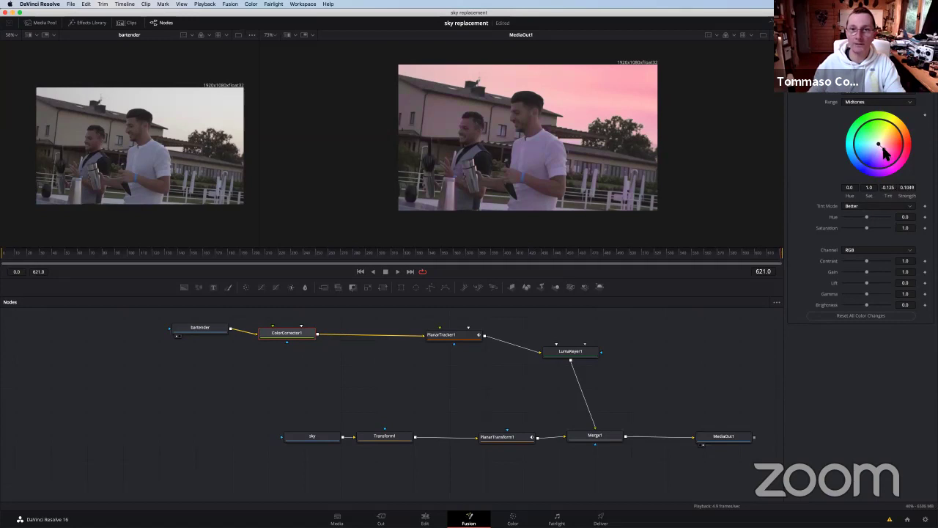
- Tint the Shadows range, tidy ColorCorrector1's position, and jump to frame 15
left_click(862, 103)
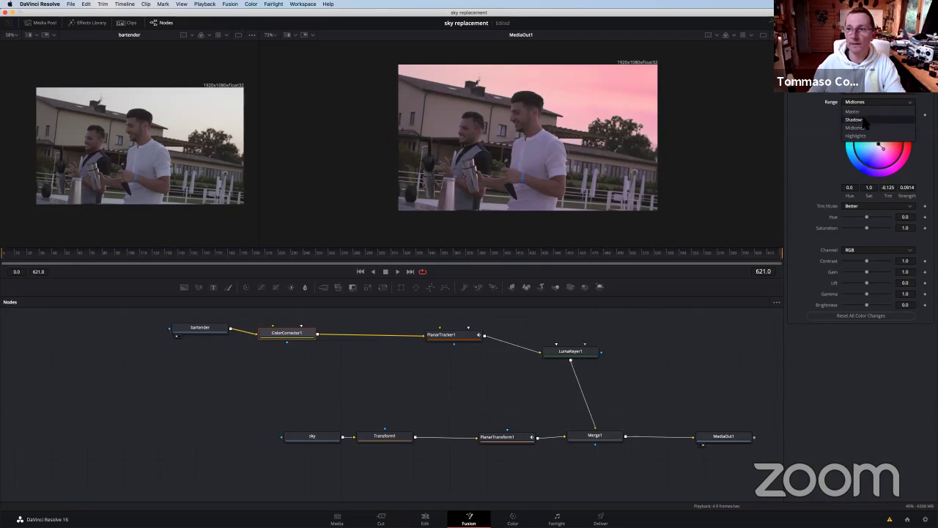
left_click(854, 120)
left_click_drag(879, 146, 875, 148)
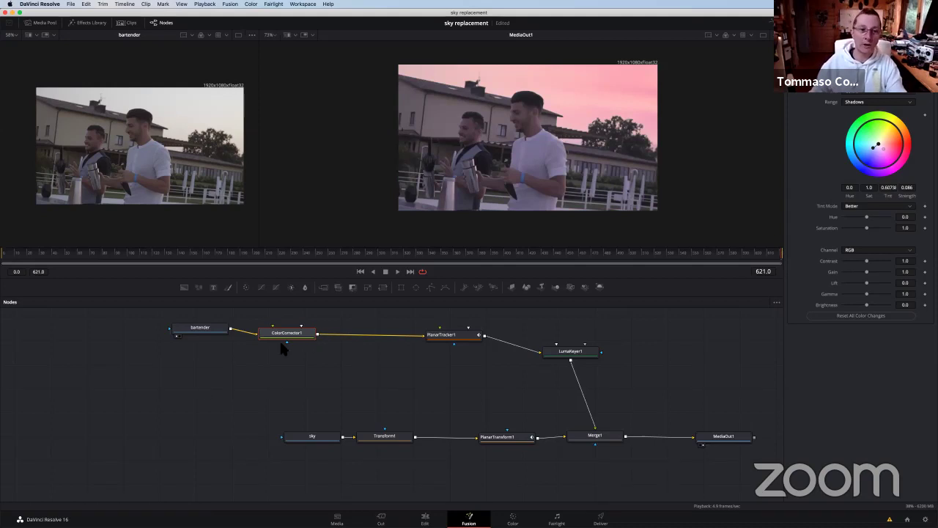
left_click_drag(293, 334, 315, 340)
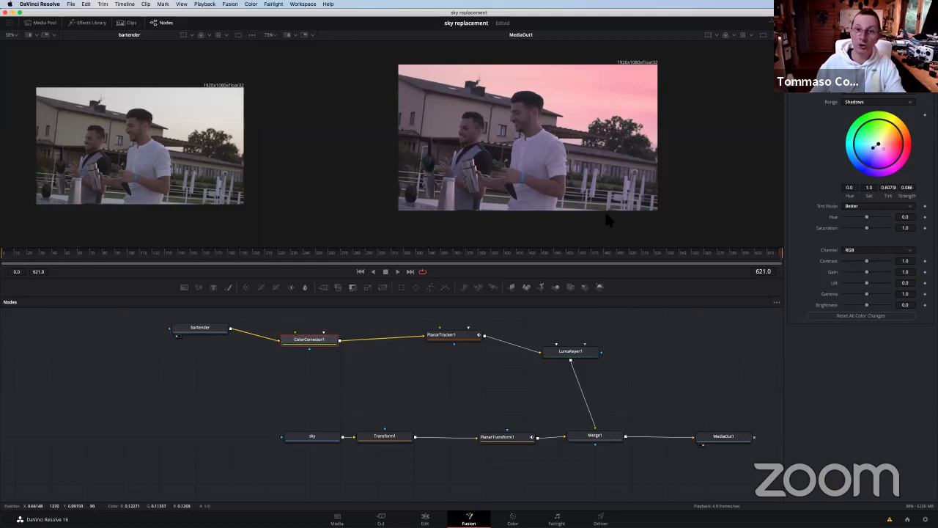
left_click(24, 252)
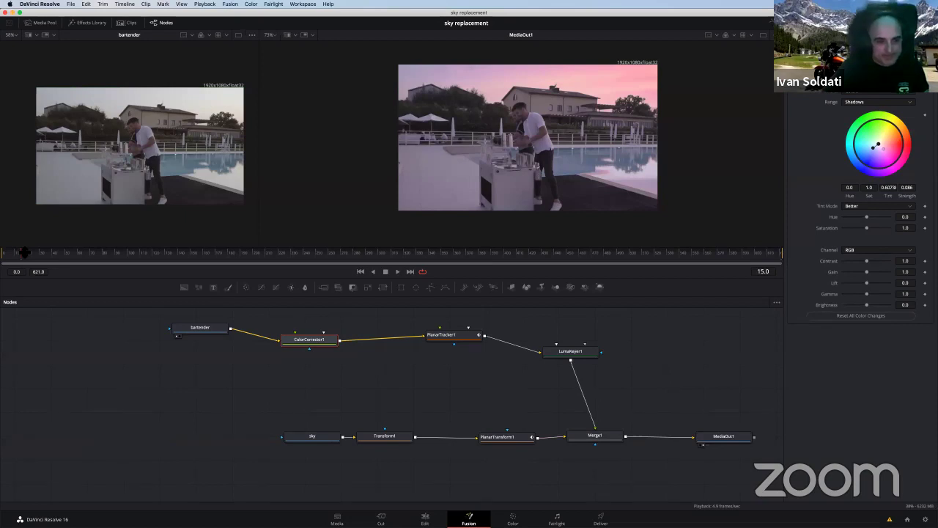
- Switch to the Color page to grade the sky-replaced Fusion Clip
key("XF86AudioRaiseVolume")
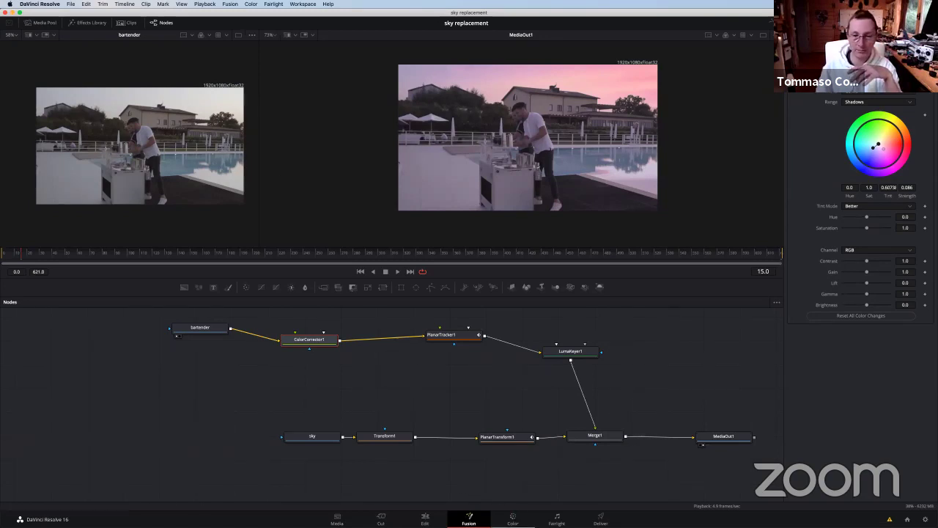
left_click(513, 519)
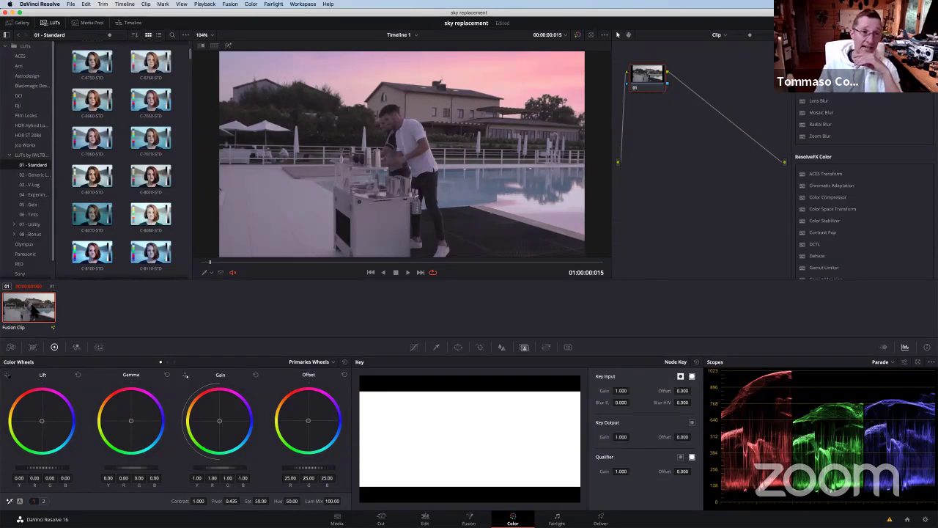
- Dismiss the Fusion Clip's context menu unused and go back to the Edit page
right_click(34, 311)
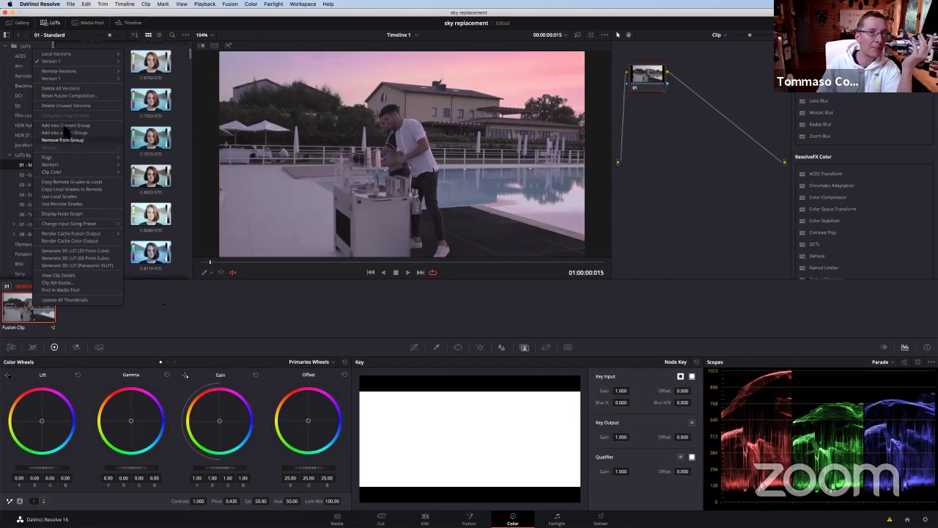
left_click(213, 306)
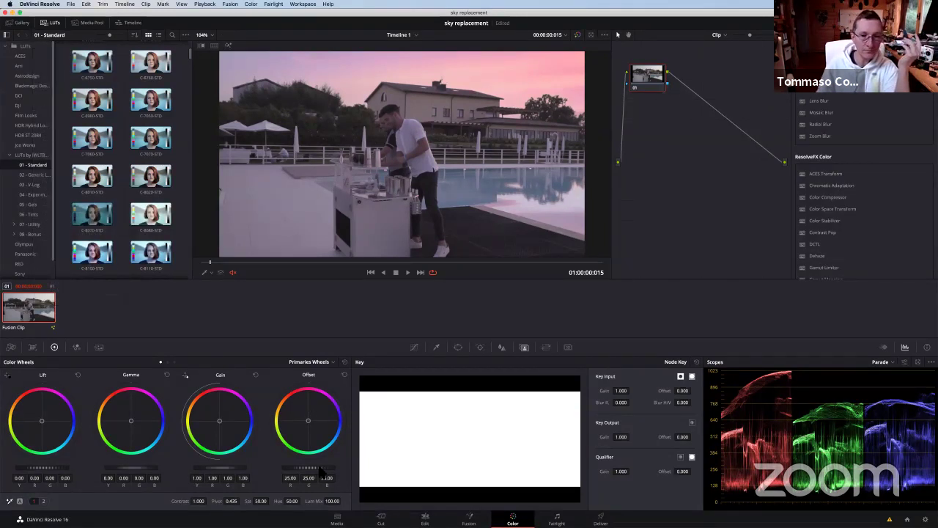
left_click(425, 519)
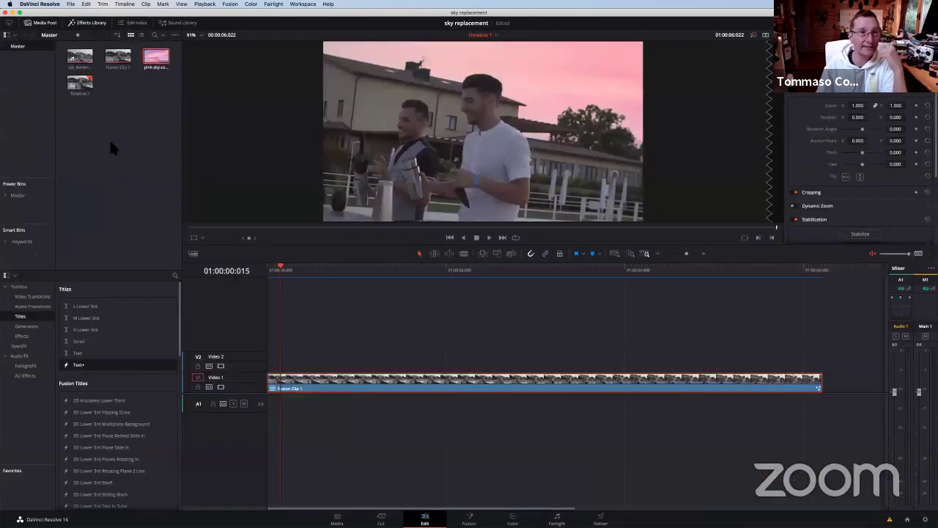
- Place cut_bartender.mov after Fusion Clip 1 and split it at the playhead with Ctrl+B
left_click(79, 62)
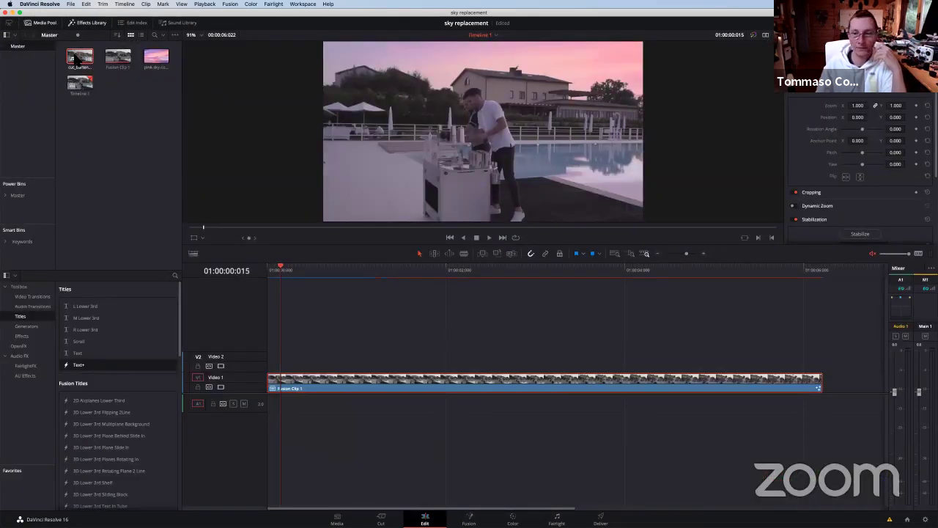
scroll(424, 363, "down", 4)
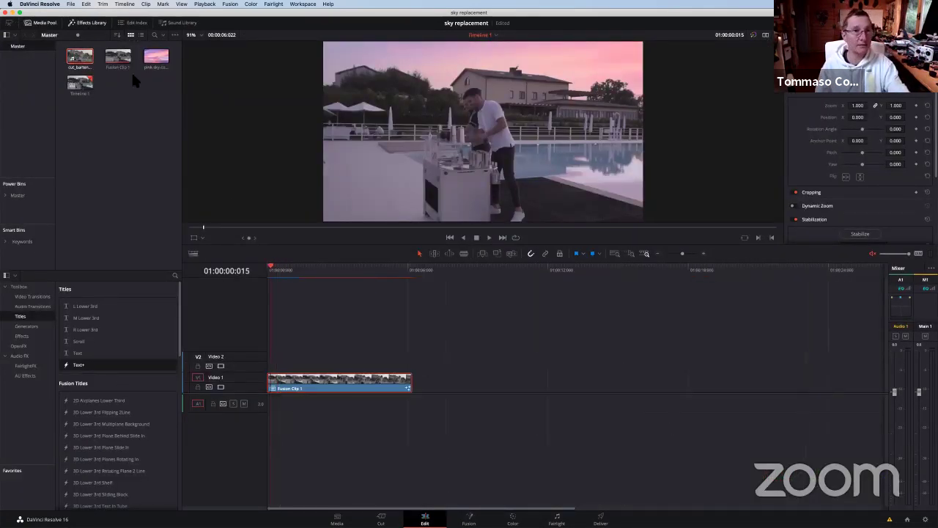
left_click_drag(396, 273, 432, 389)
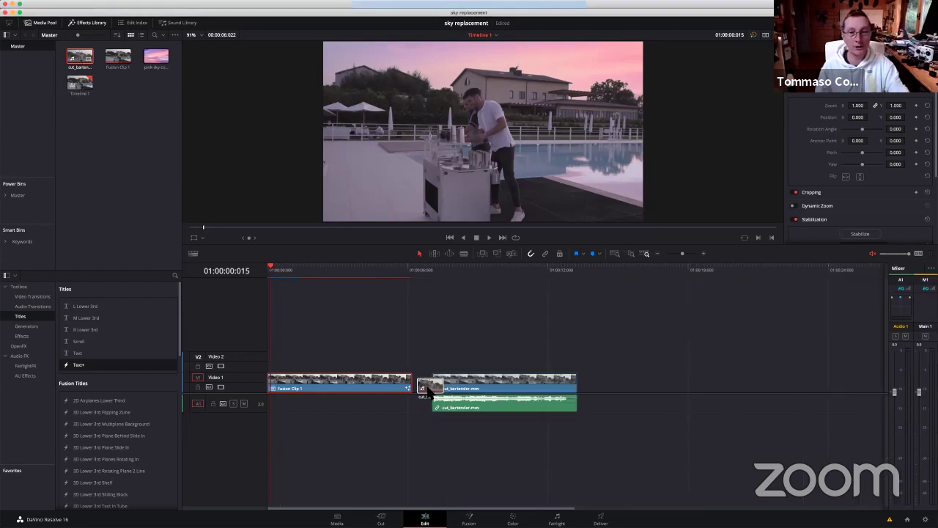
left_click(468, 265)
key("ctrl+b")
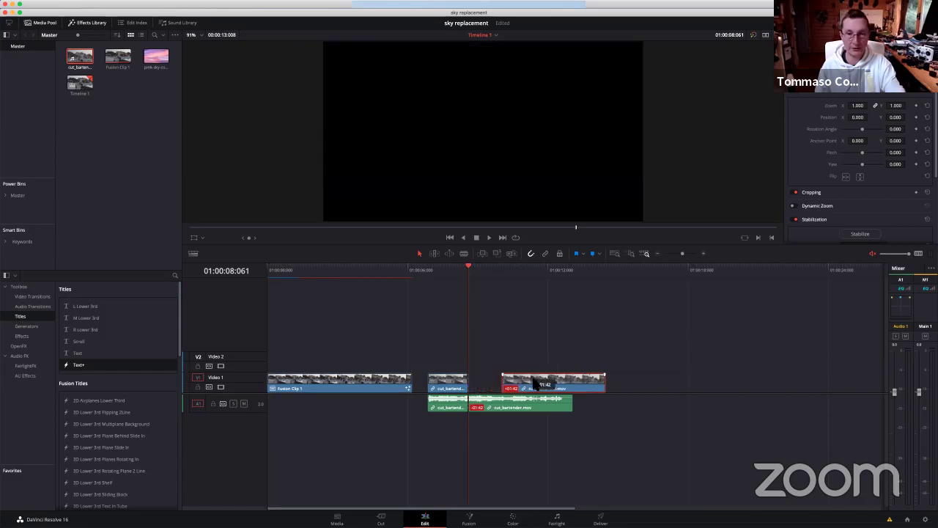
- Delete the cut_bartender audio and butt the two video pieces together
left_click_drag(497, 385, 527, 385)
left_click(450, 409)
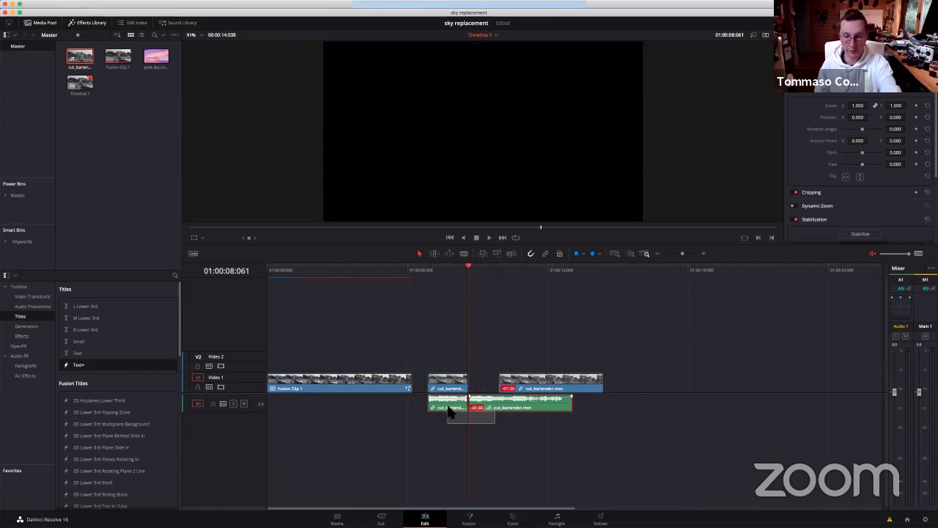
key("Delete")
left_click(464, 389)
left_click_drag(467, 393, 497, 390)
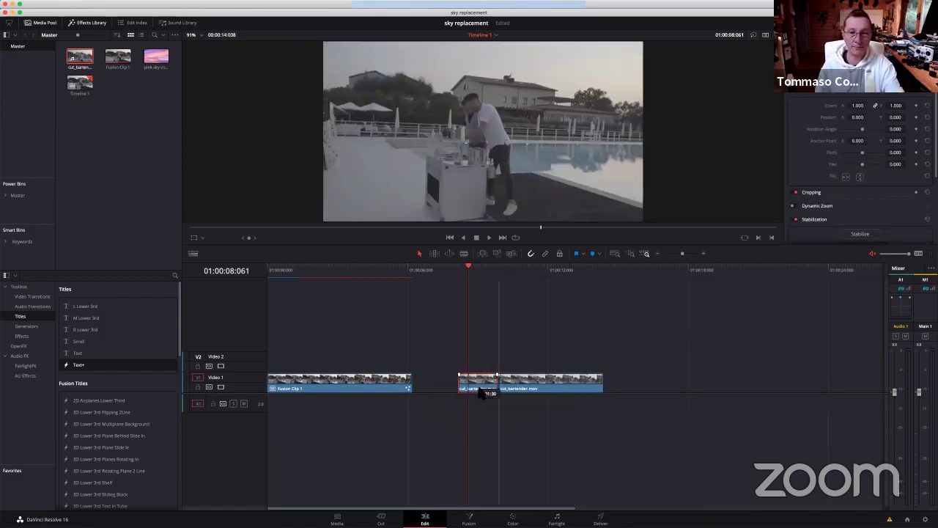
left_click(482, 269)
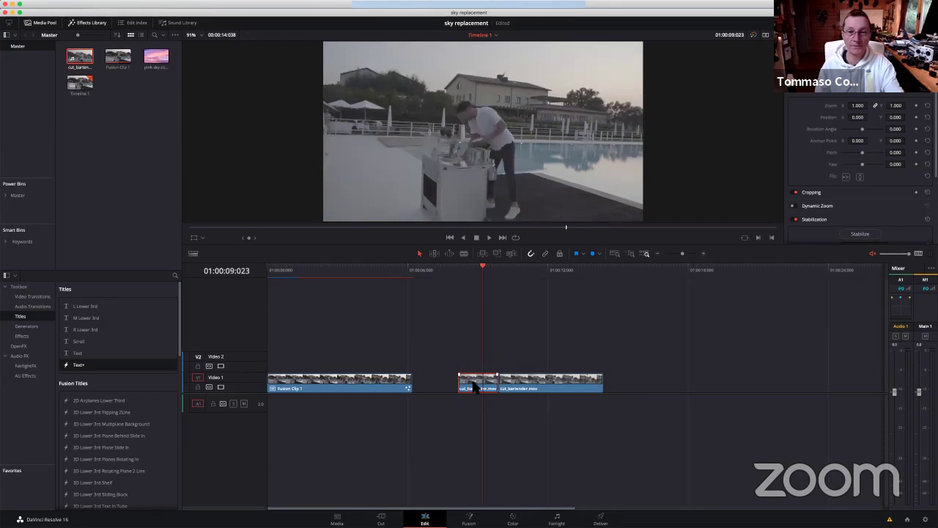
- On the Color page, flip between pink-sky clip 01 and grey-sky clip 02
left_click(377, 386)
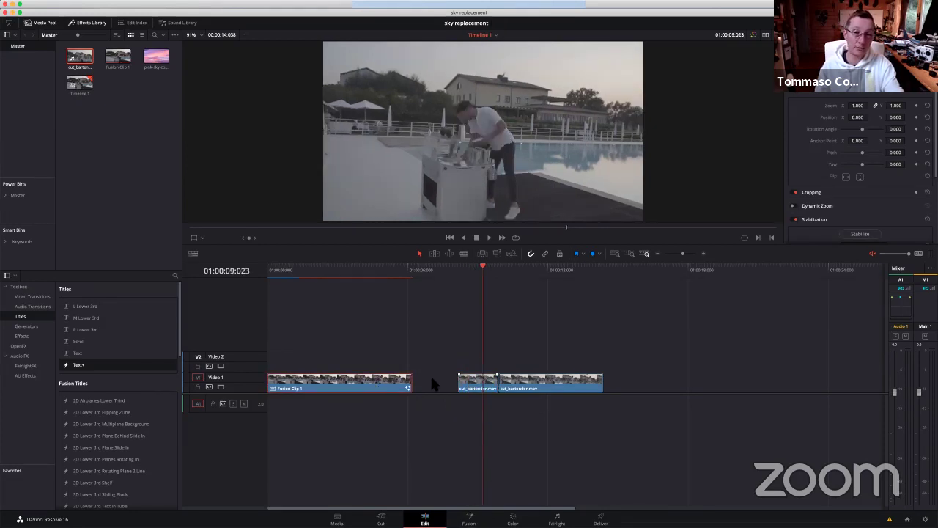
left_click(512, 519)
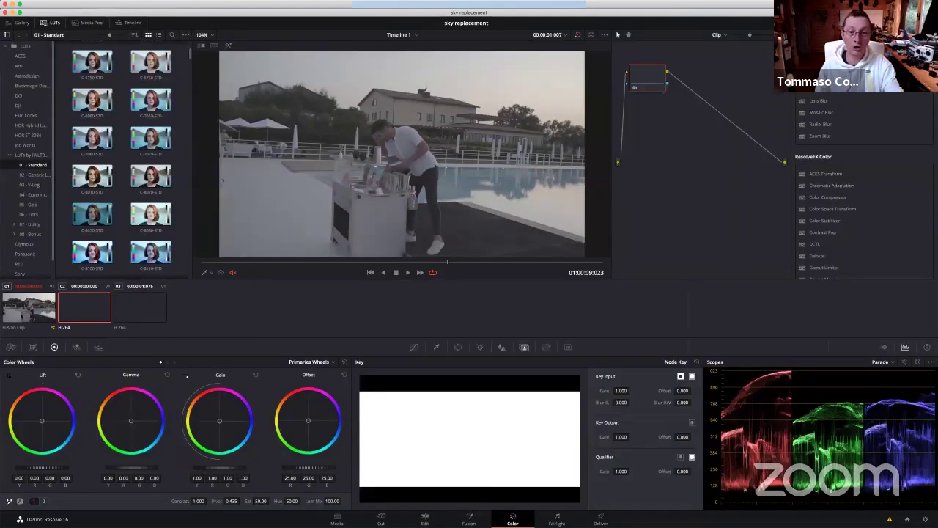
left_click(44, 315)
left_click(93, 310)
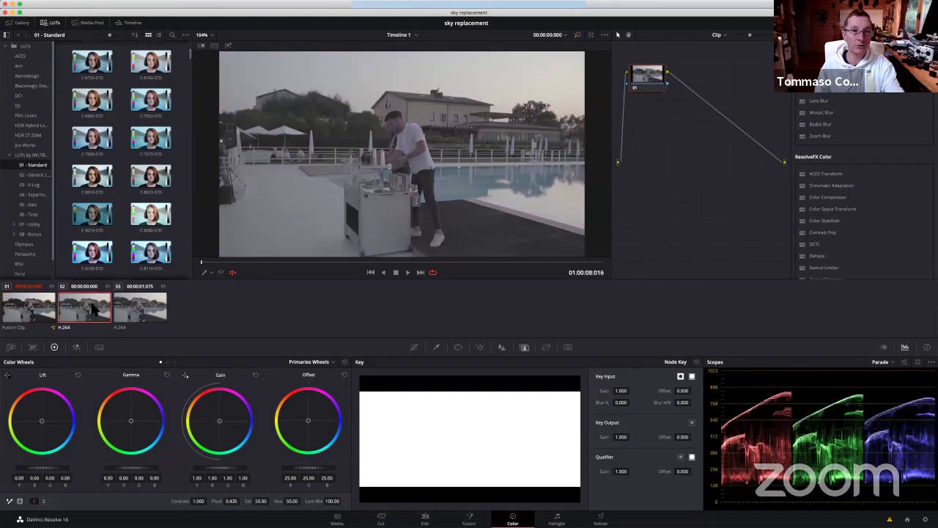
left_click(44, 315)
left_click(77, 314)
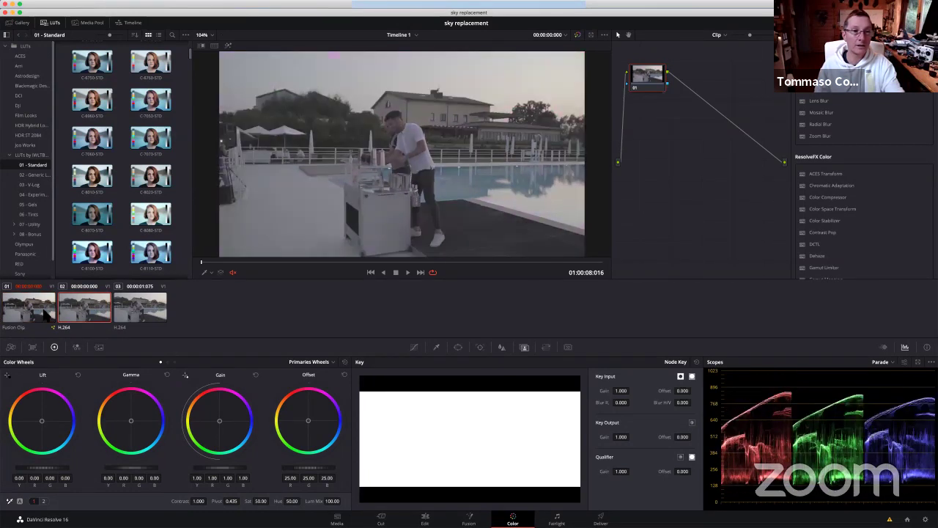
left_click(44, 316)
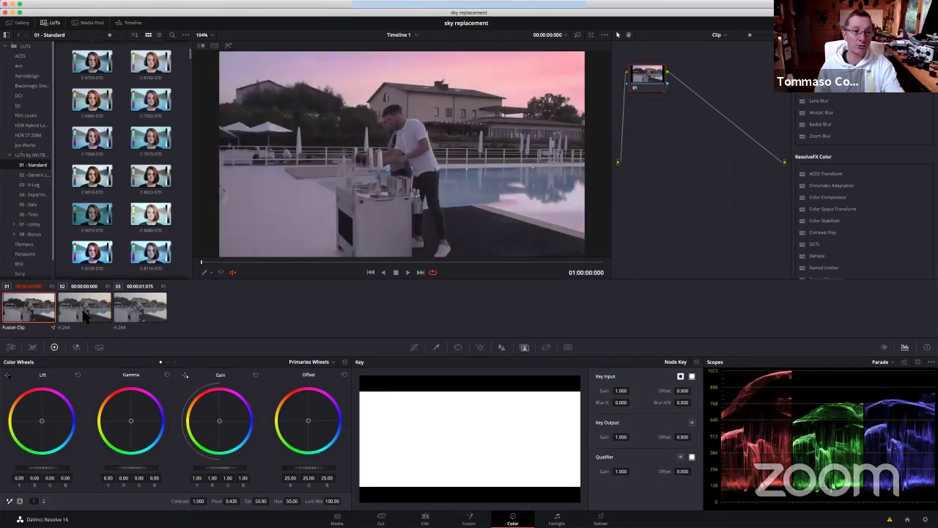
left_click(85, 315)
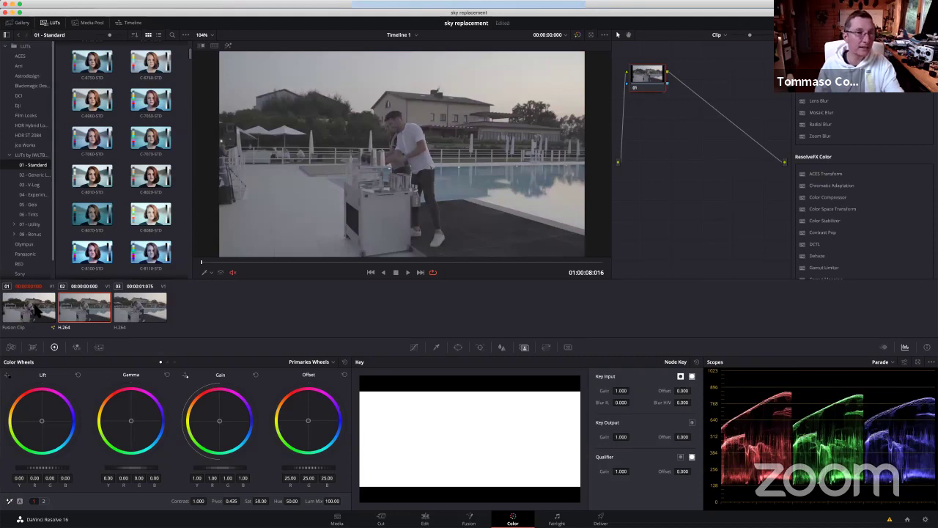
- Apply clip 01's grade to clip 02 and compare the two clips
right_click(36, 310)
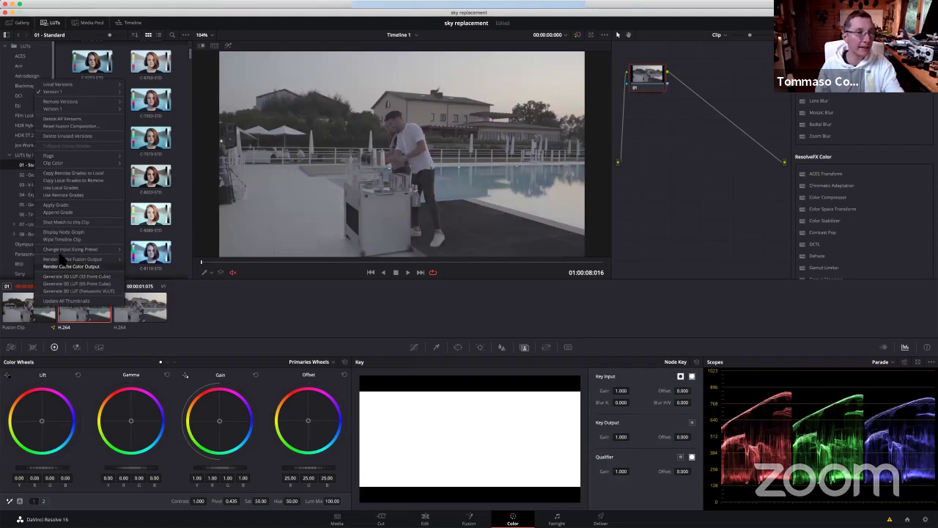
left_click(62, 205)
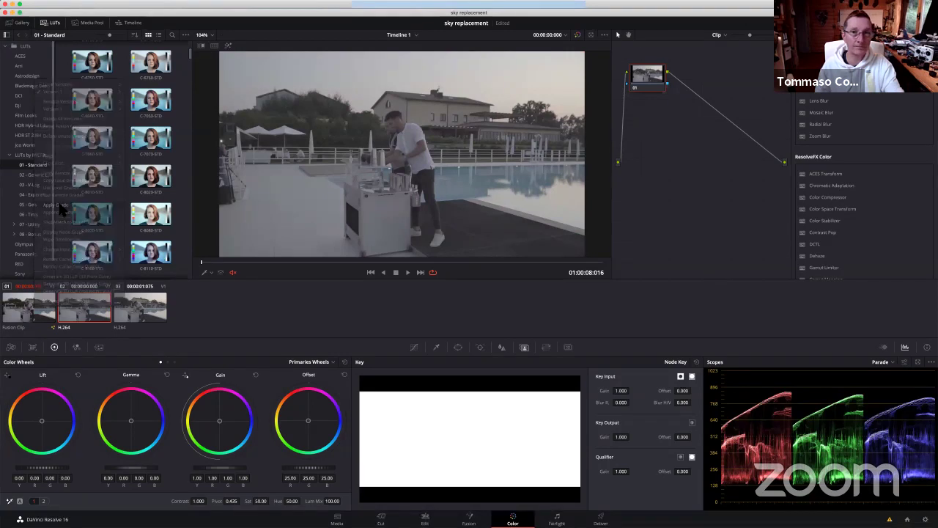
left_click(49, 313)
left_click(81, 319)
left_click(38, 315)
left_click(85, 318)
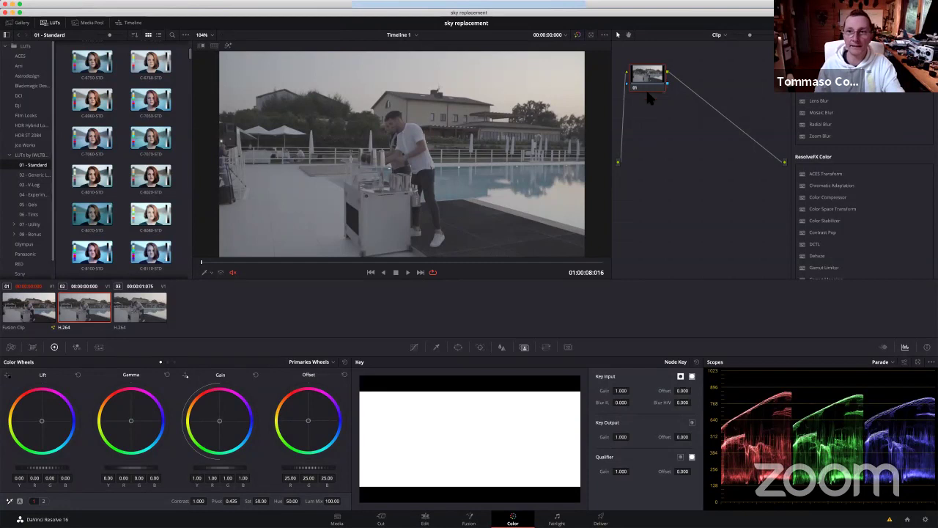
- Grade clip 02: more contrast, warmer midtones, cooler highlights, bluer offset; check with bypass
left_click_drag(657, 84, 669, 110)
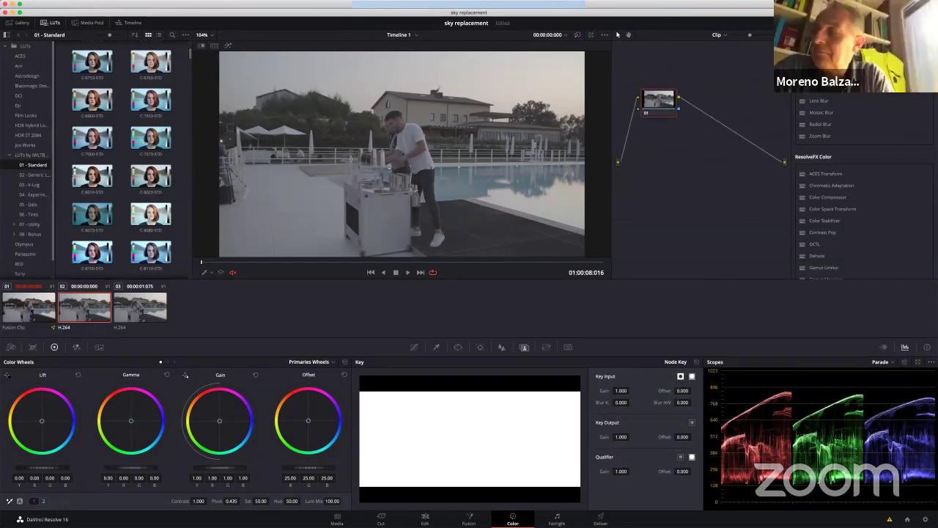
left_click_drag(199, 501, 282, 501)
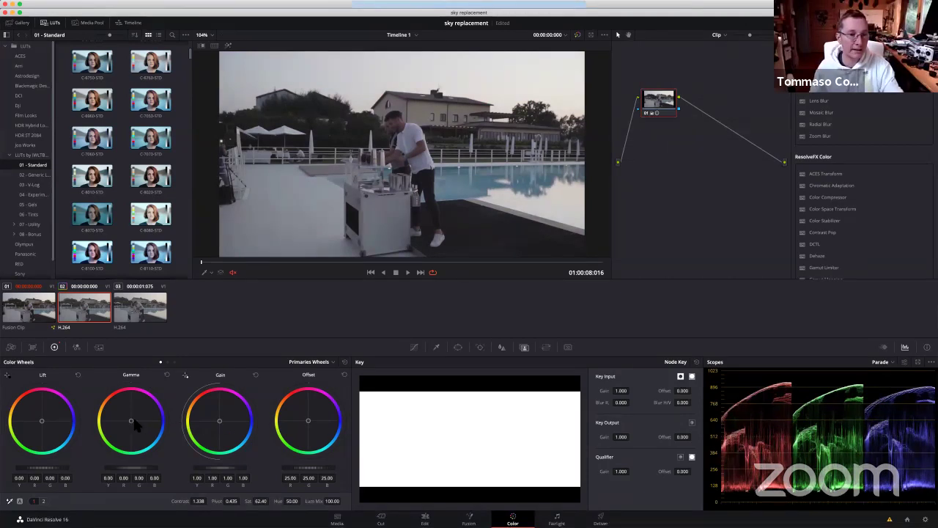
left_click_drag(131, 420, 124, 414)
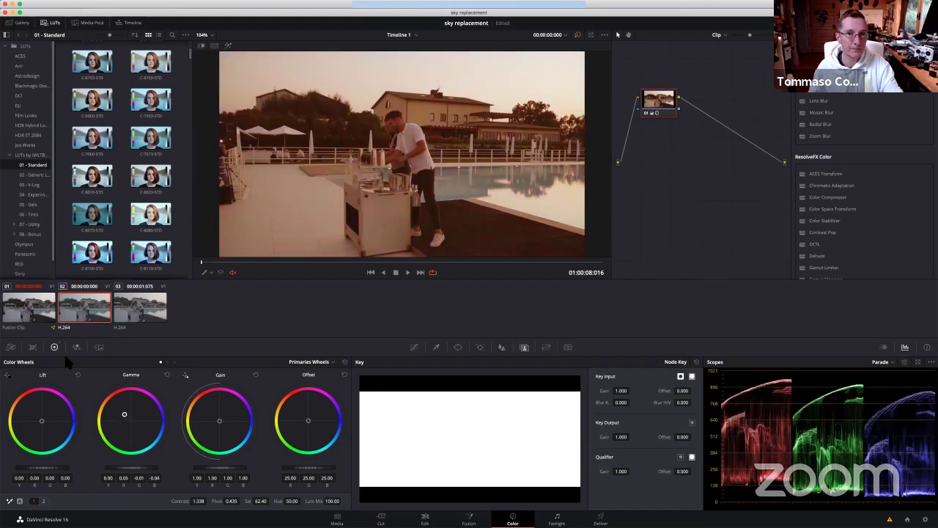
left_click_drag(220, 422, 221, 423)
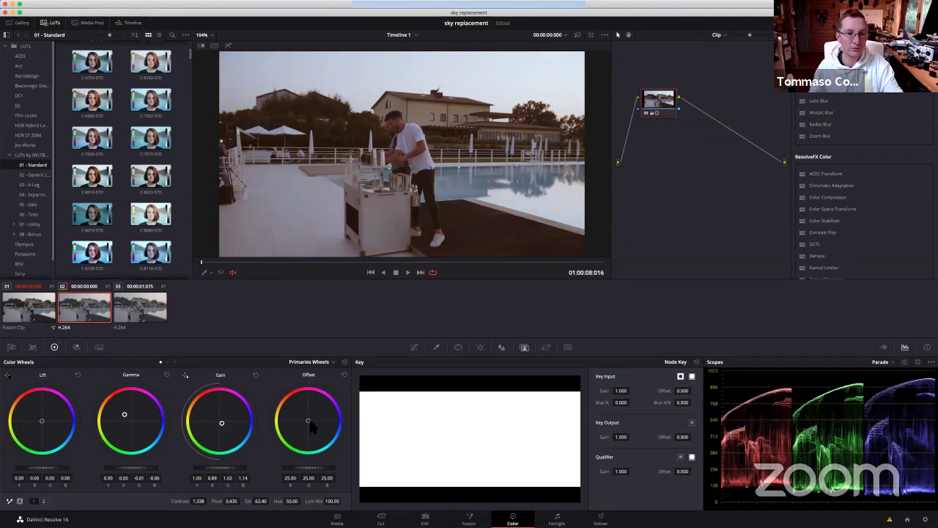
left_click_drag(310, 424, 319, 427)
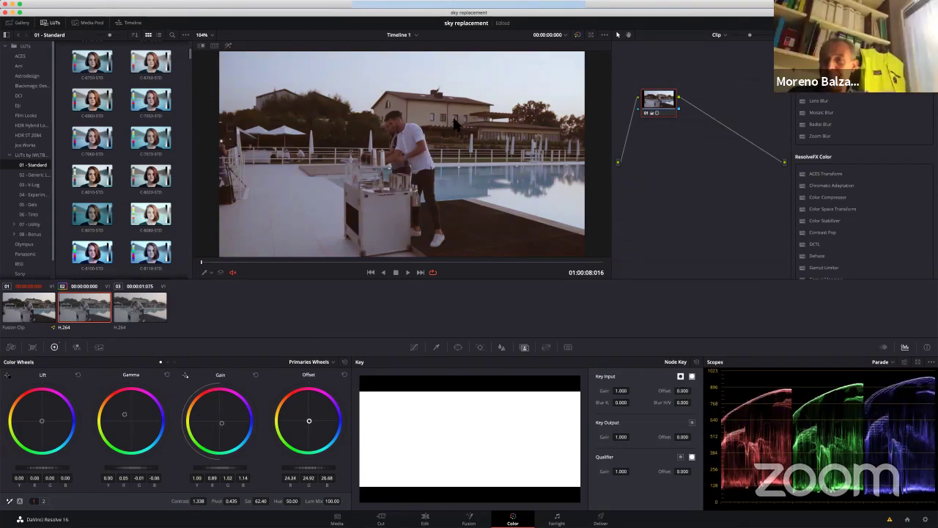
key("super+d")
key("super+d")
key("super+d")
key("super+d")
key("super+d")
key("super+d")
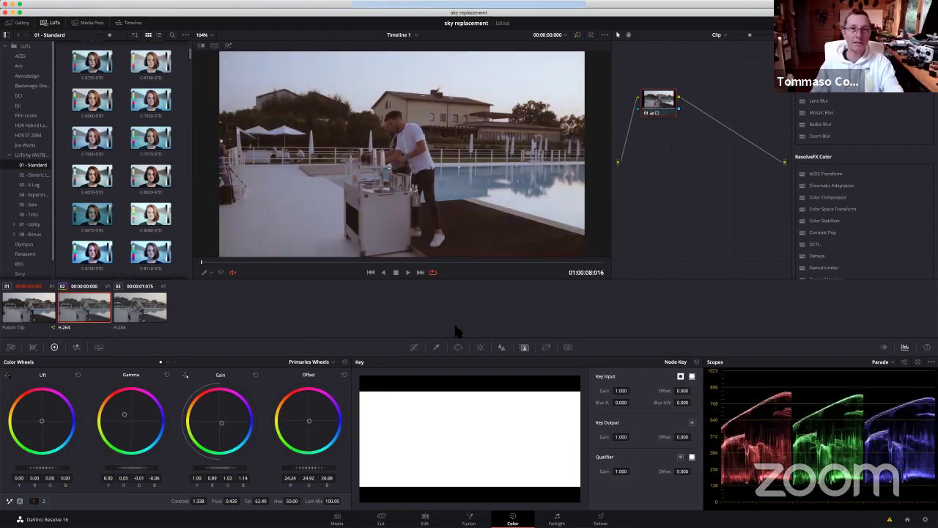
left_click(144, 297)
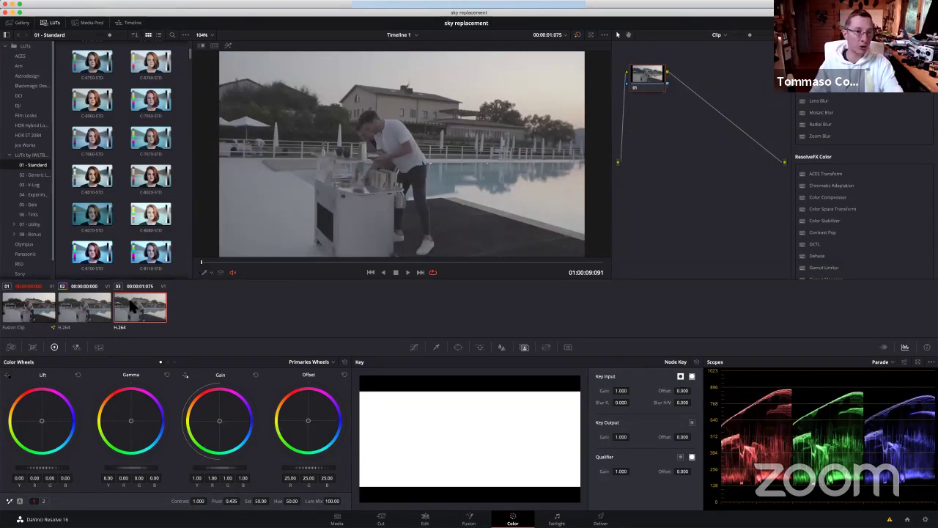
- Apply clip 02's grade onto clip 03, then flip between clips 02 and 03
right_click(85, 310)
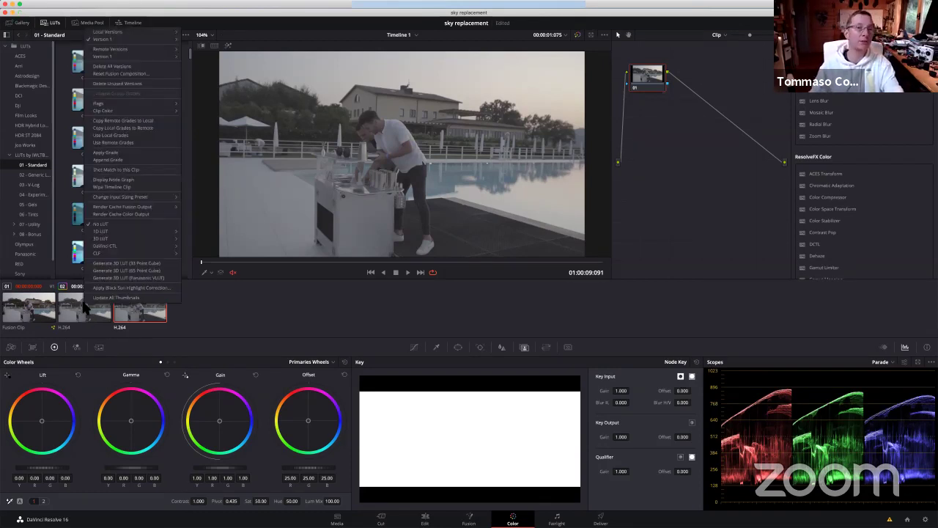
left_click(110, 152)
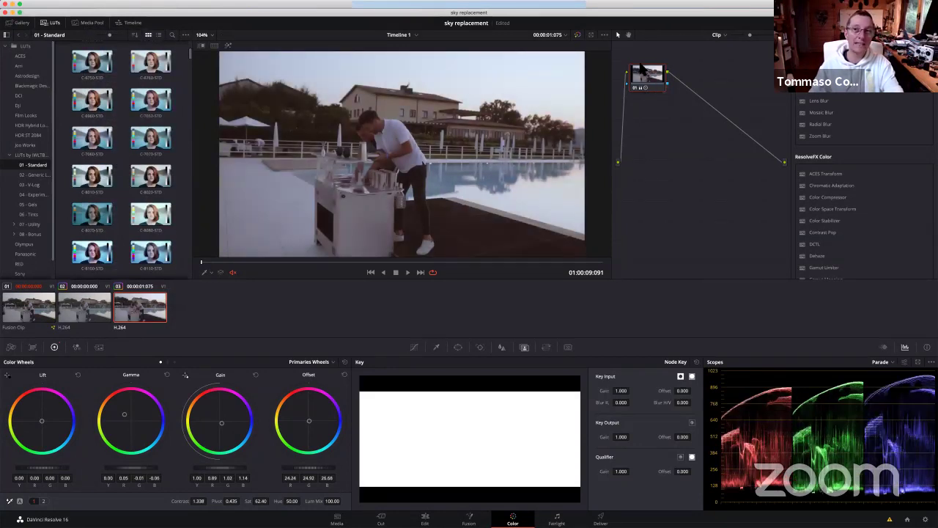
left_click(101, 313)
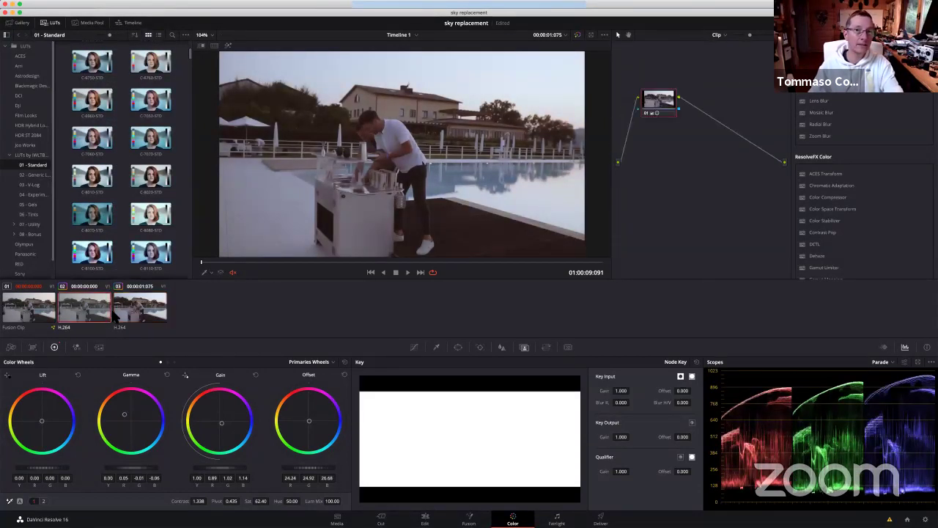
left_click(131, 313)
left_click(99, 312)
left_click(135, 315)
left_click(89, 309)
left_click(150, 315)
left_click(106, 311)
left_click(132, 313)
left_click(93, 308)
left_click(147, 311)
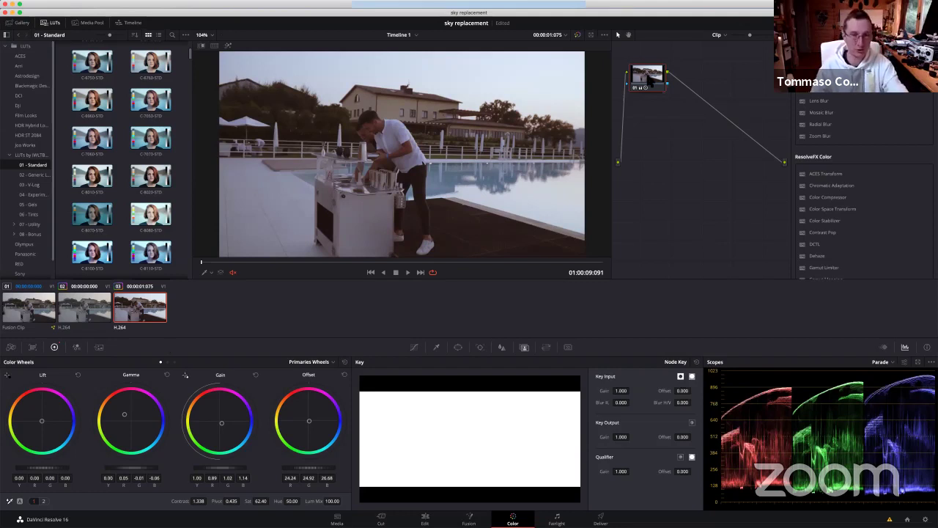
- Reset clip 03's grade and grab a still of clip 02's graded look
key("shift+home")
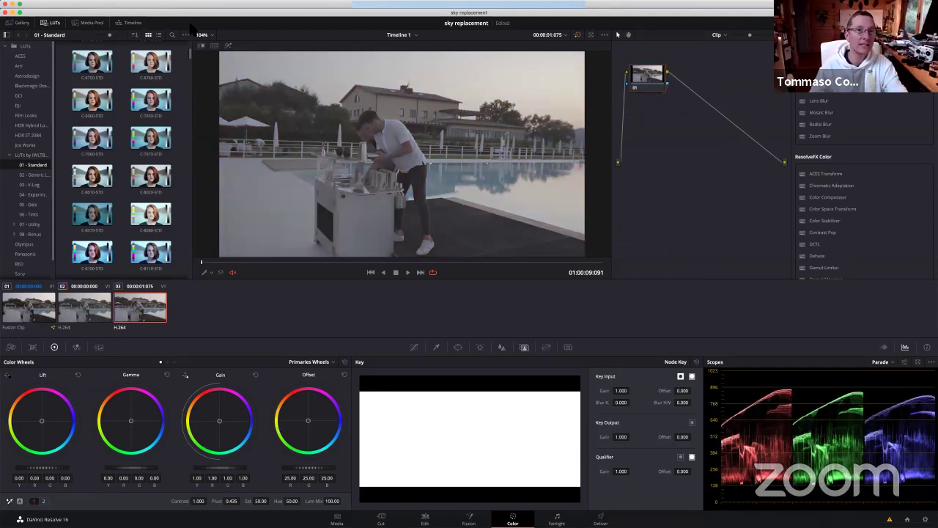
left_click(101, 314)
right_click(387, 146)
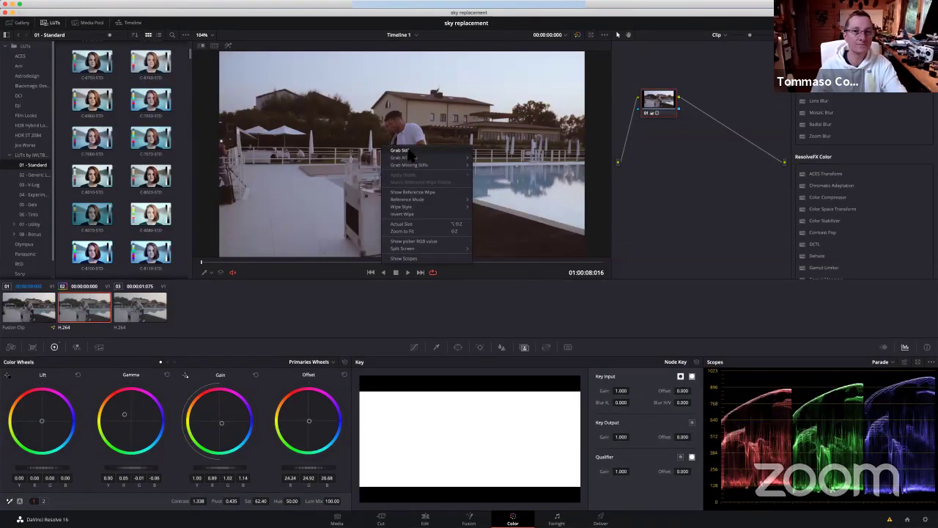
left_click(409, 151)
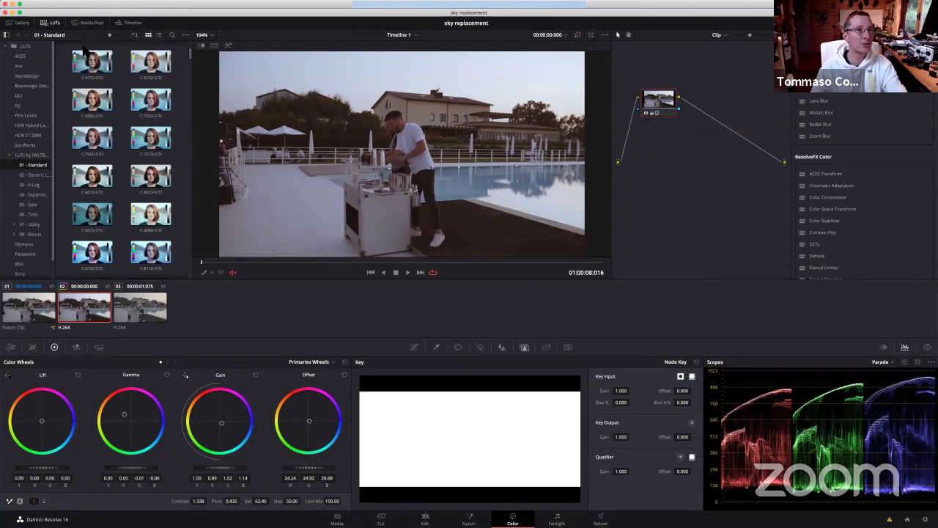
- Open the Gallery and wipe-compare the saved still against clip 03
left_click(22, 24)
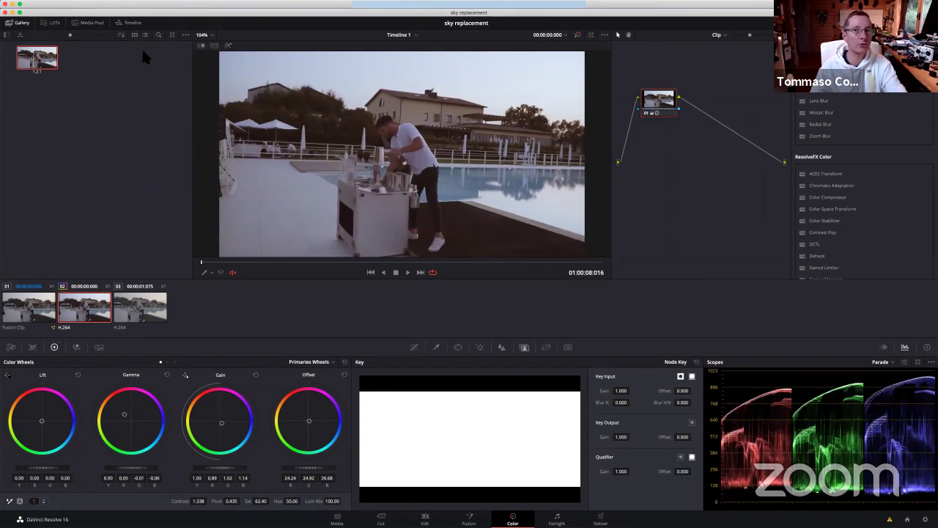
left_click(145, 313)
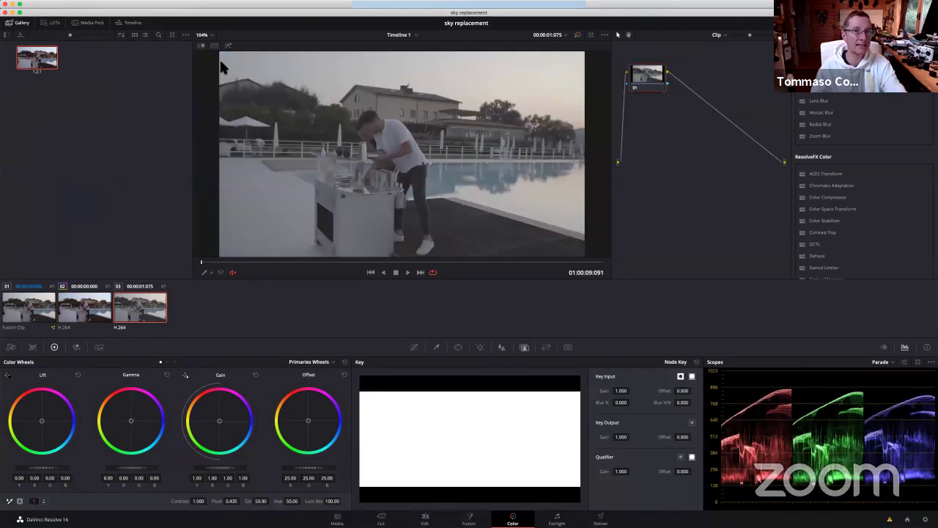
left_click(202, 46)
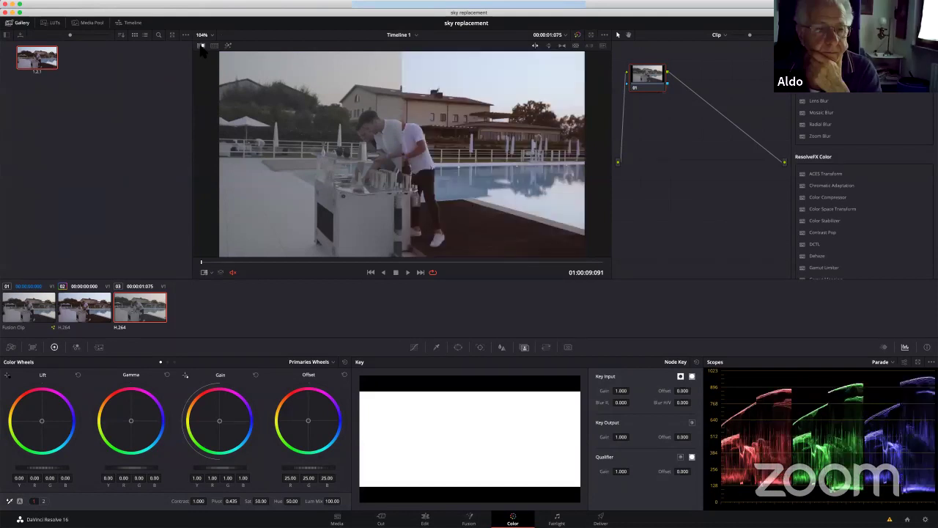
- Shift the wipe split further left and raise the third clip's contrast toward 1.208
mouse_move(398, 118)
left_mouse_down()
mouse_move(358, 117)
mouse_move(422, 115)
mouse_move(401, 111)
left_mouse_up()
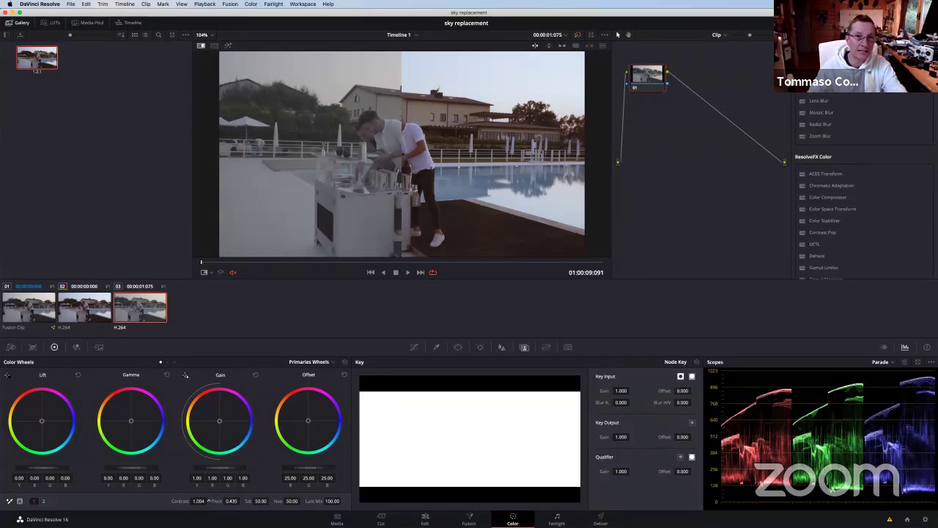
mouse_move(209, 501)
left_mouse_down()
mouse_move(244, 515)
mouse_move(271, 501)
left_mouse_up()
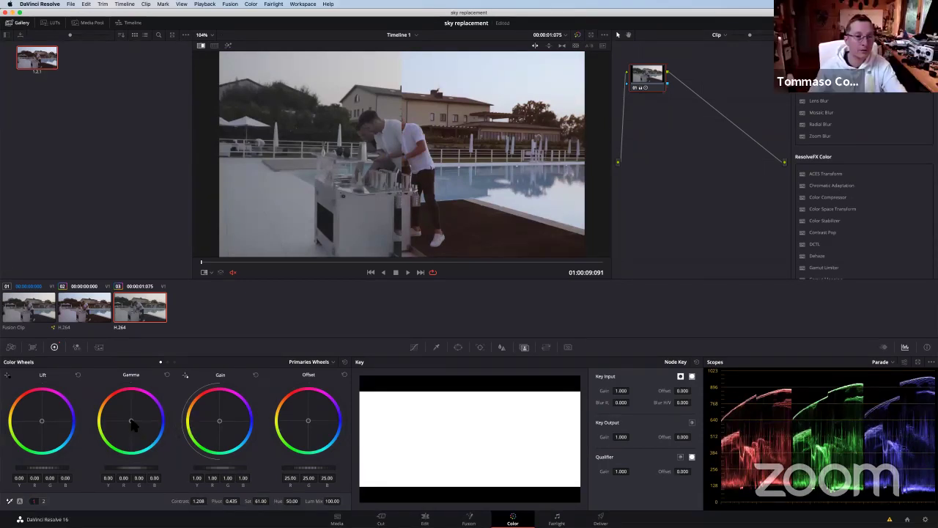
- Nudge the third clip's Gamma wheel, save the project, and leave full-screen mode
left_click_drag(131, 420, 126, 415)
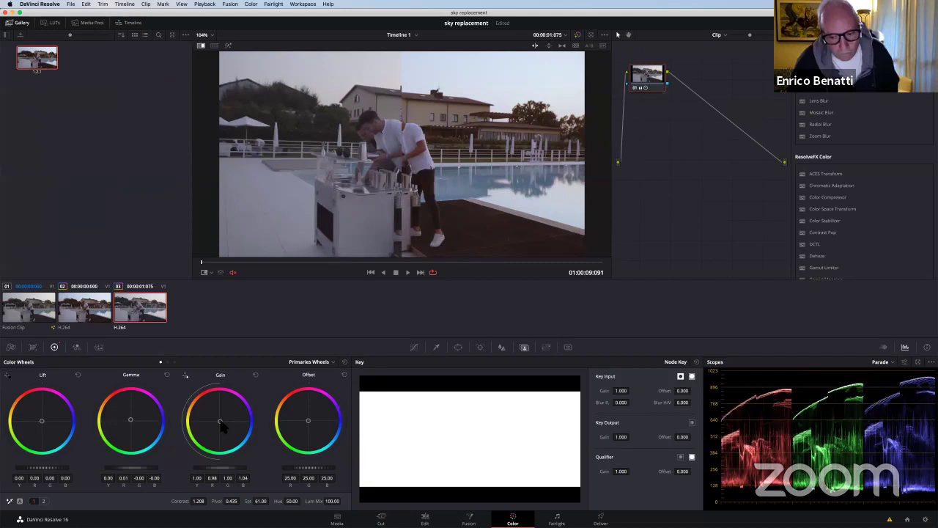
key("super+s")
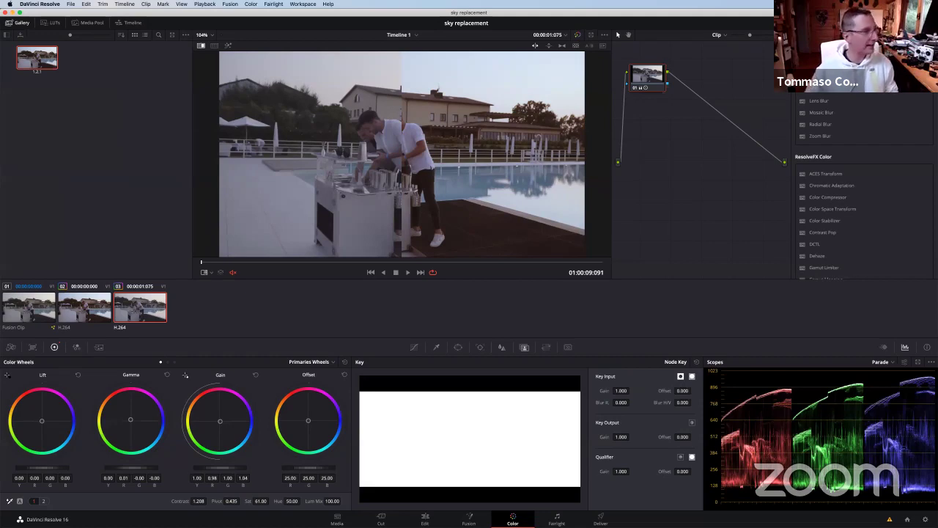
key("ctrl+super+f")
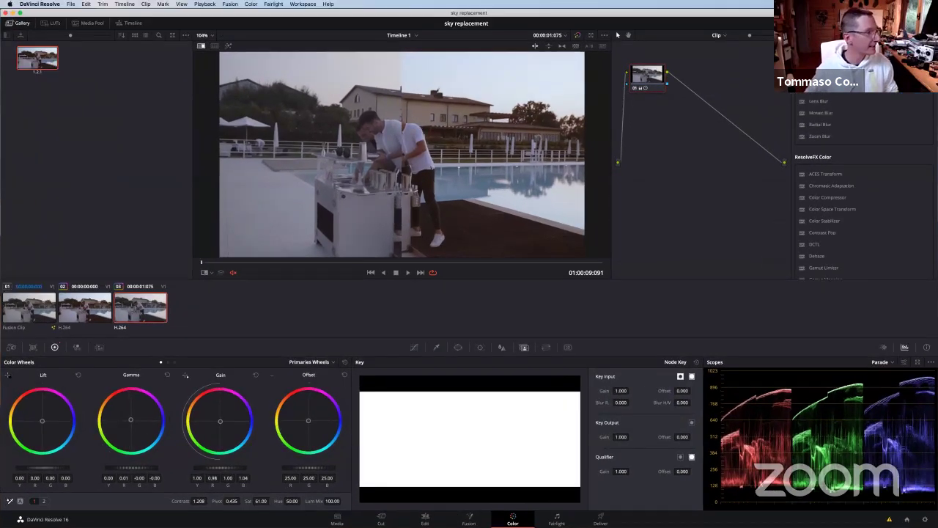